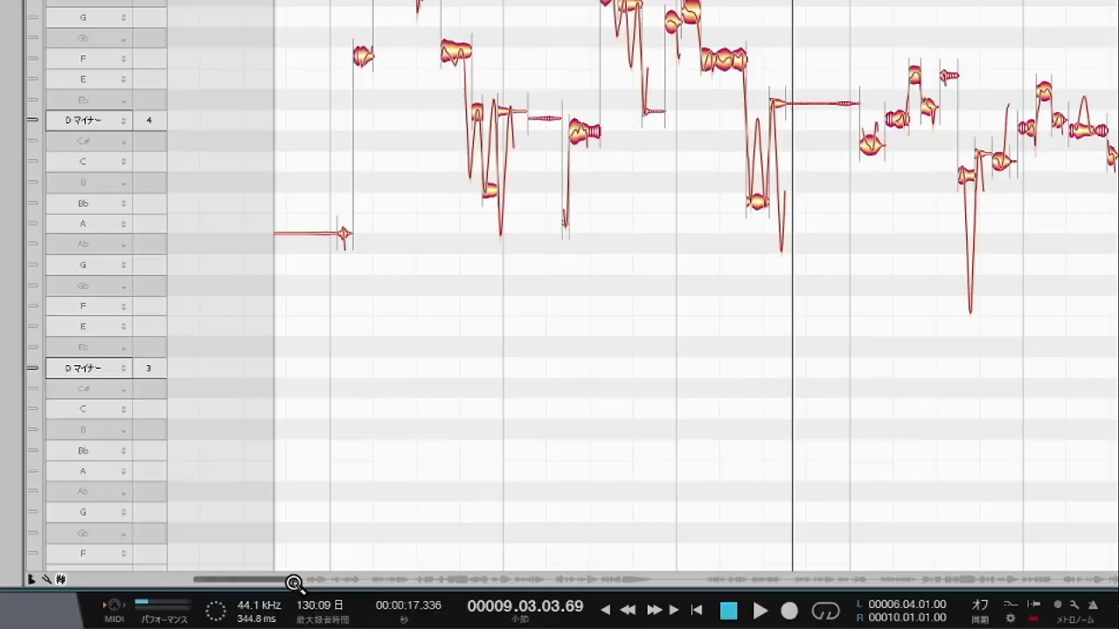
# Move the start of the A4 note shortly after bar 7 slightly later and clear the selection
pyautogui.moveTo(294, 583); pyautogui.dragTo(282, 603)
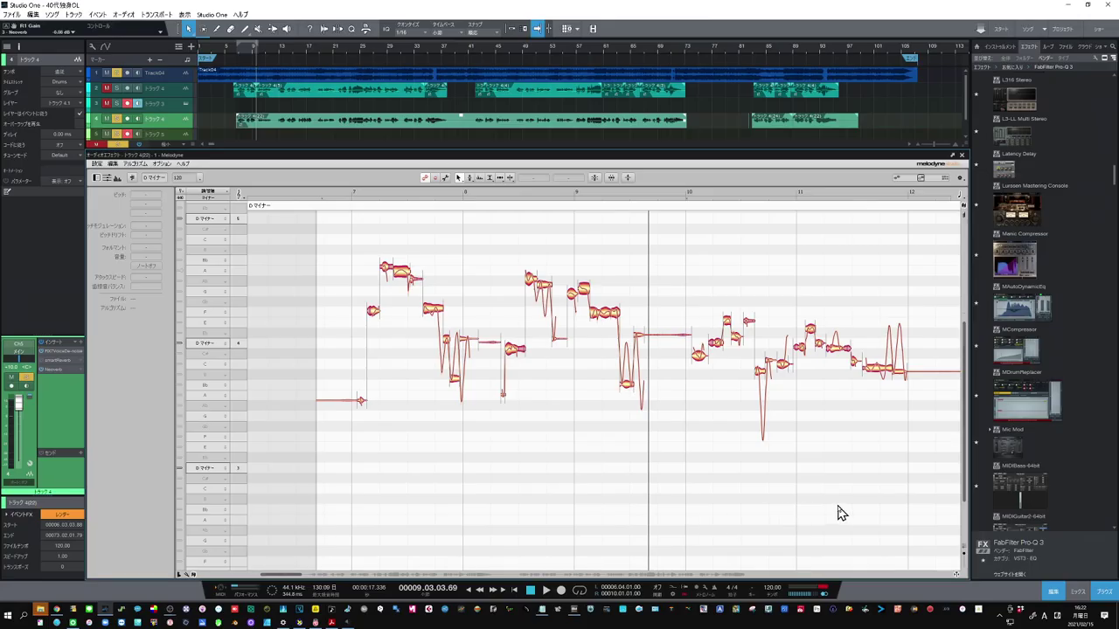
pyautogui.moveTo(961, 500)
pyautogui.mouseDown()
pyautogui.moveTo(973, 453)
pyautogui.moveTo(949, 464)
pyautogui.moveTo(946, 535)
pyautogui.moveTo(944, 492)
pyautogui.mouseUp()
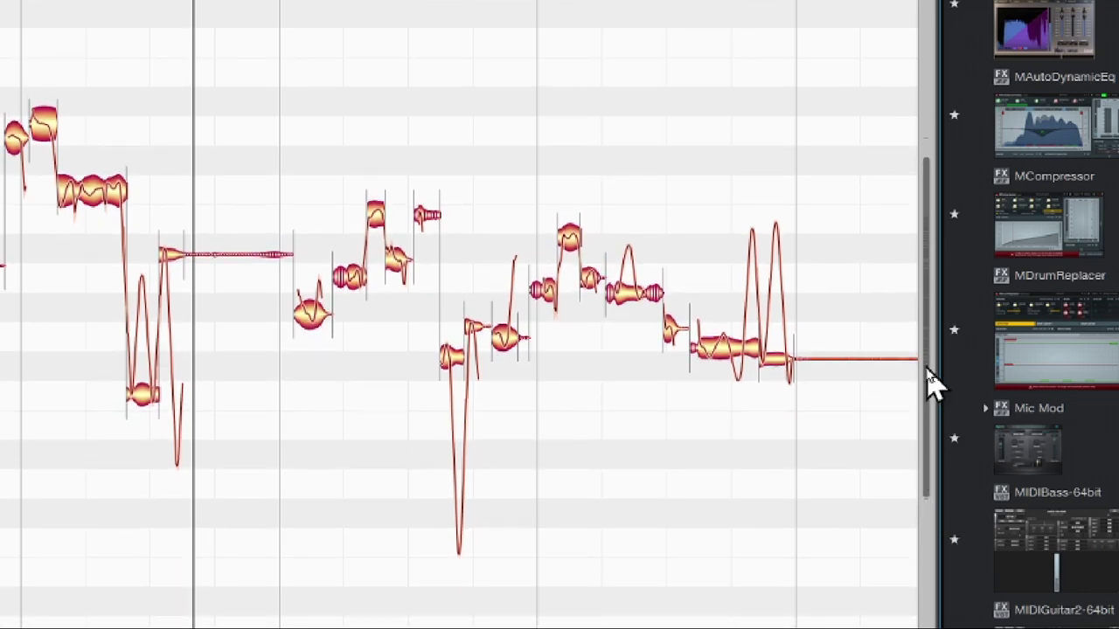
pyautogui.moveTo(931, 380)
pyautogui.mouseDown()
pyautogui.moveTo(929, 317)
pyautogui.moveTo(935, 376)
pyautogui.mouseUp()
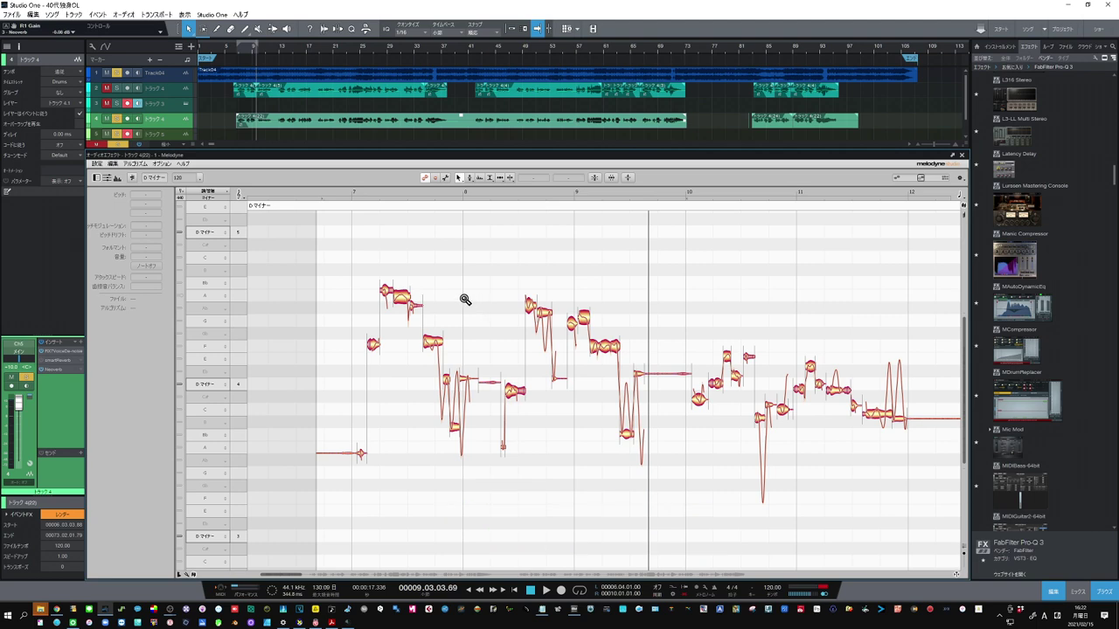
pyautogui.moveTo(464, 317); pyautogui.dragTo(494, 339)
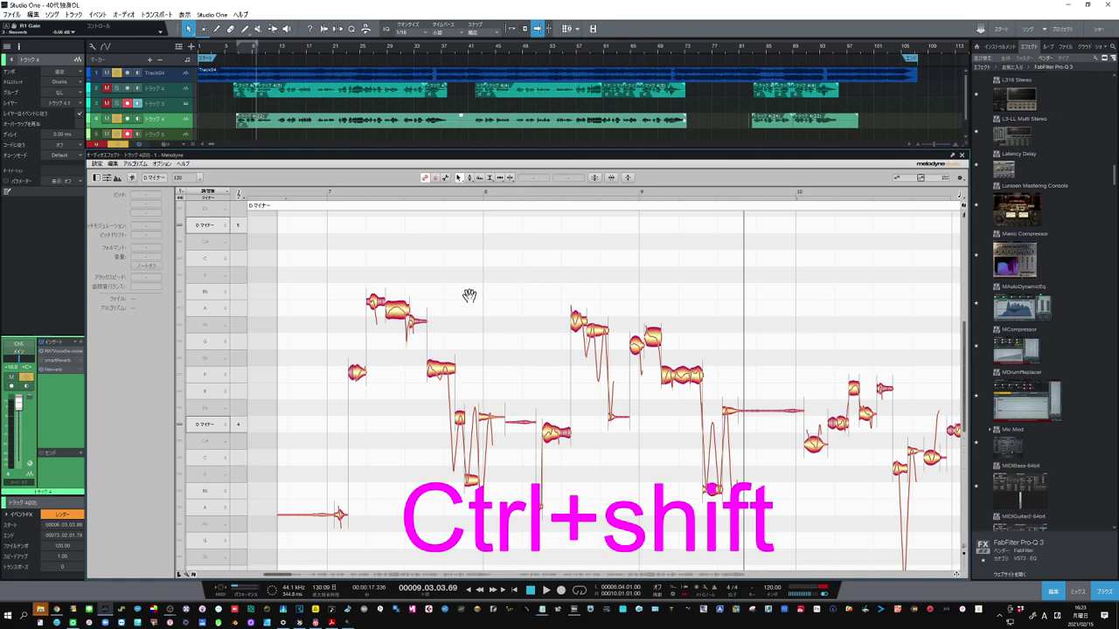
pyautogui.moveTo(464, 297); pyautogui.dragTo(493, 320)
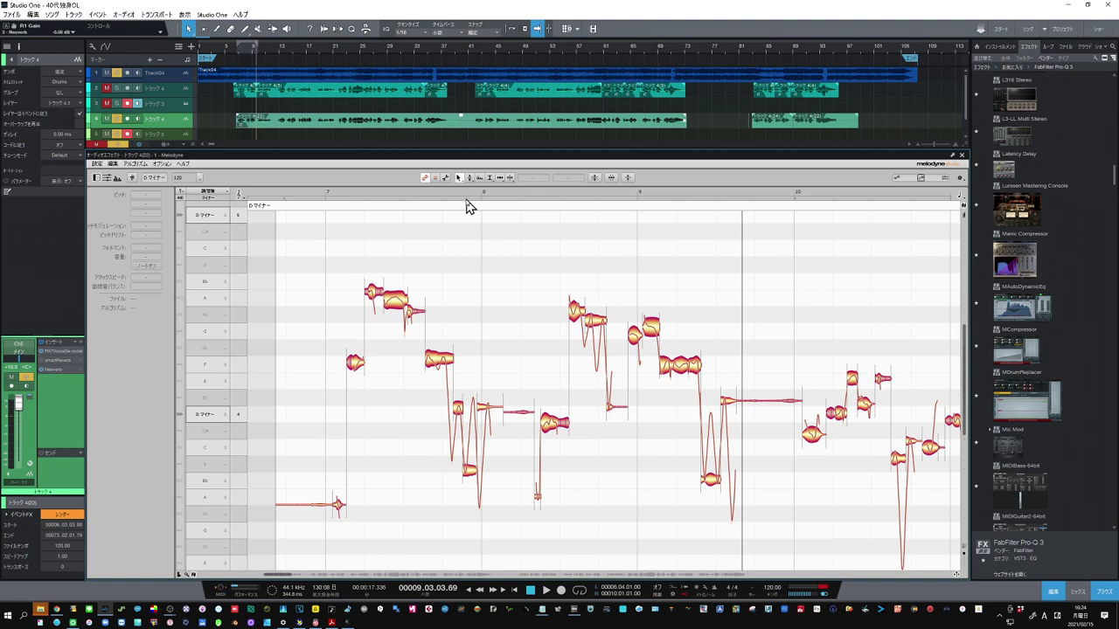
pyautogui.click(395, 301)
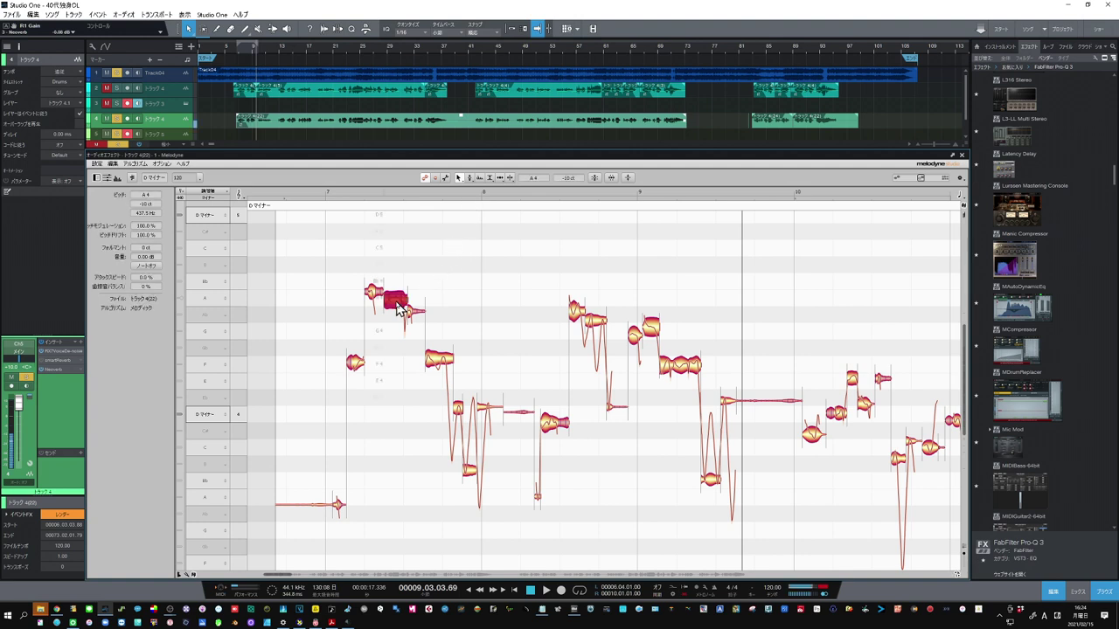
pyautogui.moveTo(398, 308)
pyautogui.mouseDown()
pyautogui.moveTo(400, 289)
pyautogui.moveTo(400, 304)
pyautogui.mouseUp()
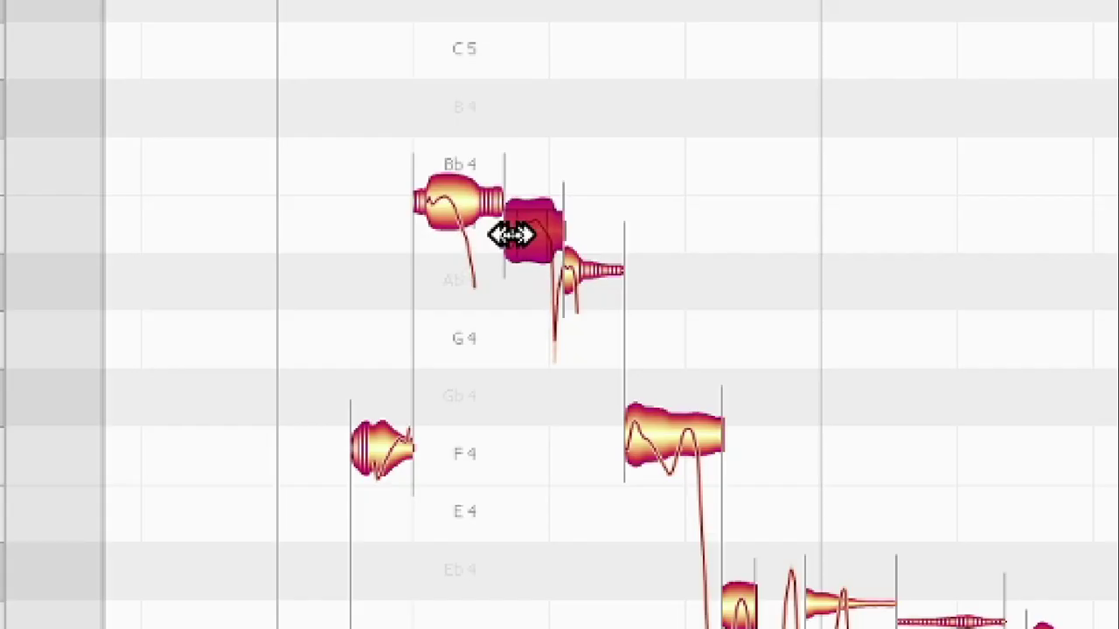
pyautogui.moveTo(510, 237)
pyautogui.mouseDown()
pyautogui.moveTo(490, 234)
pyautogui.moveTo(526, 229)
pyautogui.mouseUp()
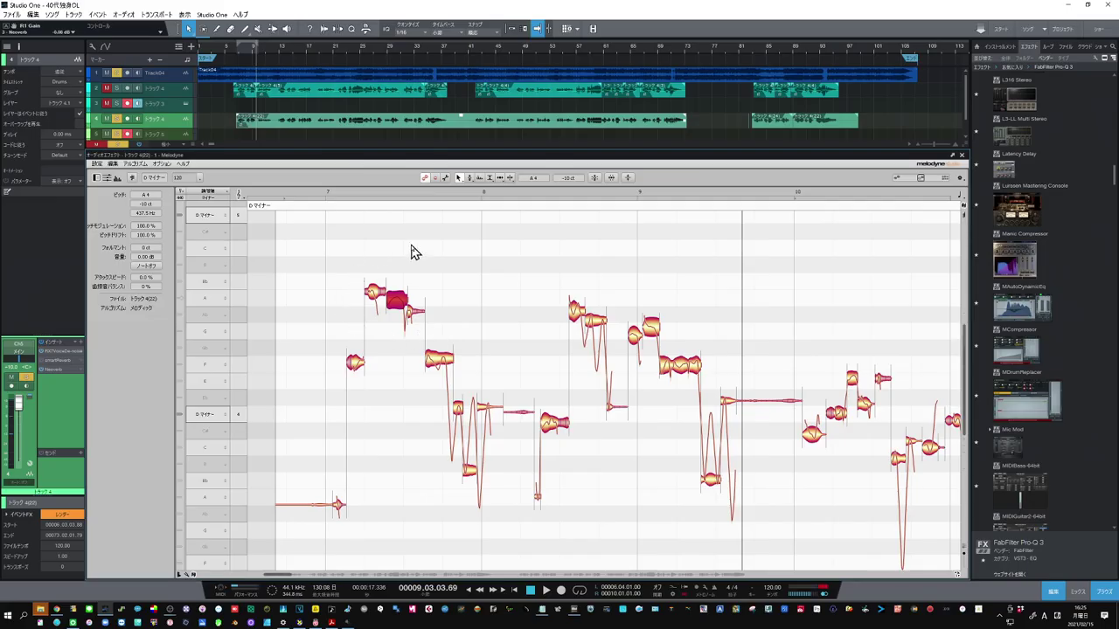
pyautogui.click(451, 283)
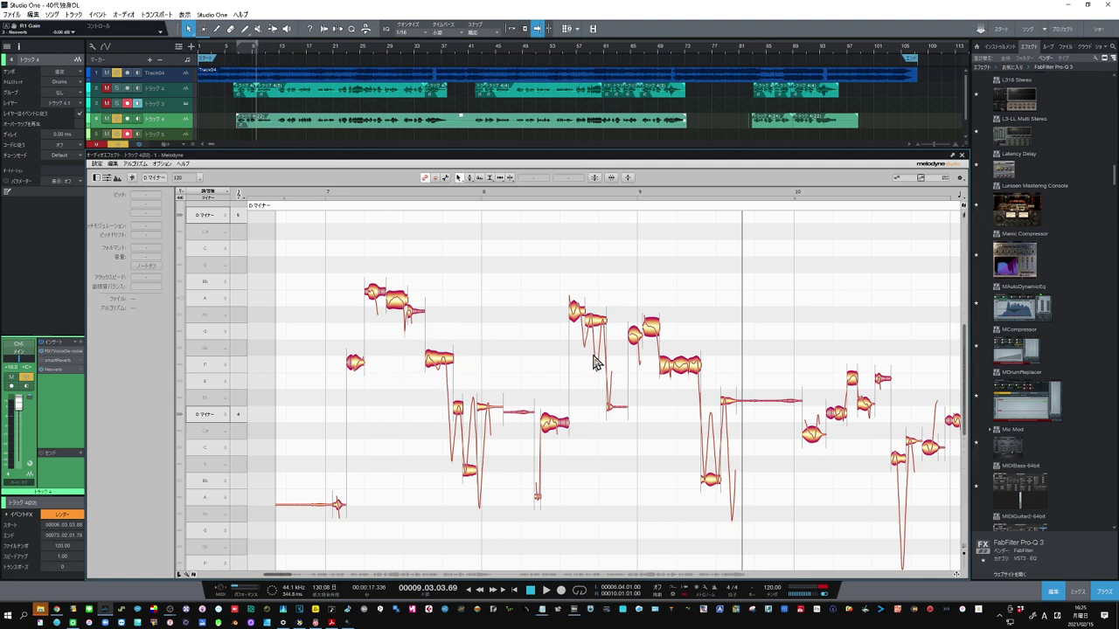
# Split the long F4 note between bars 9 and 10 at its first narrow point and deselect it
pyautogui.click(690, 368)
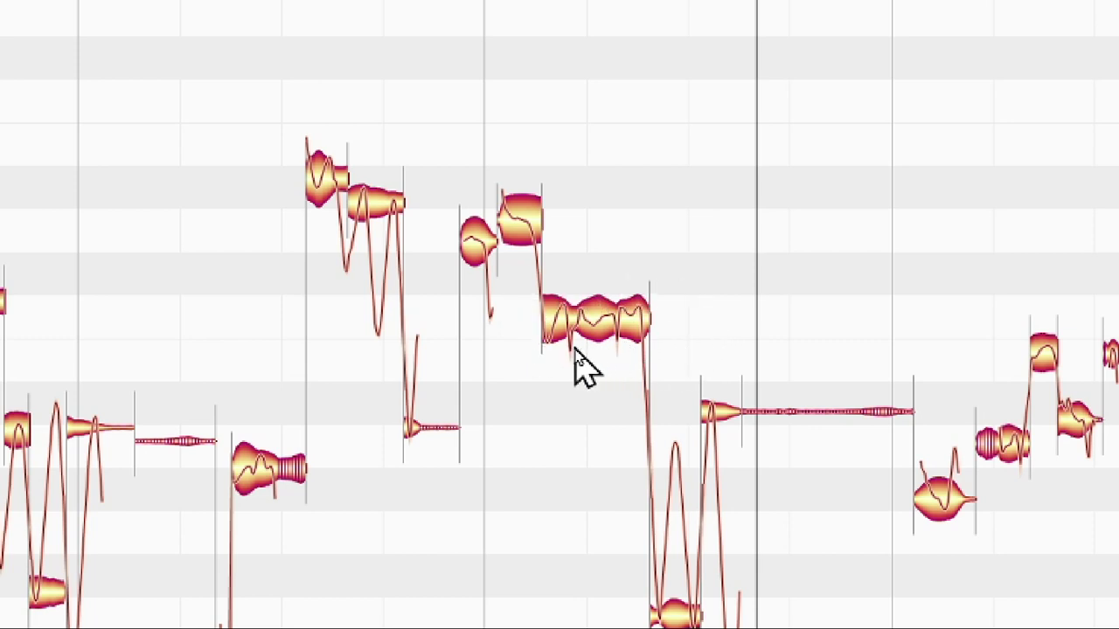
pyautogui.doubleClick(574, 297)
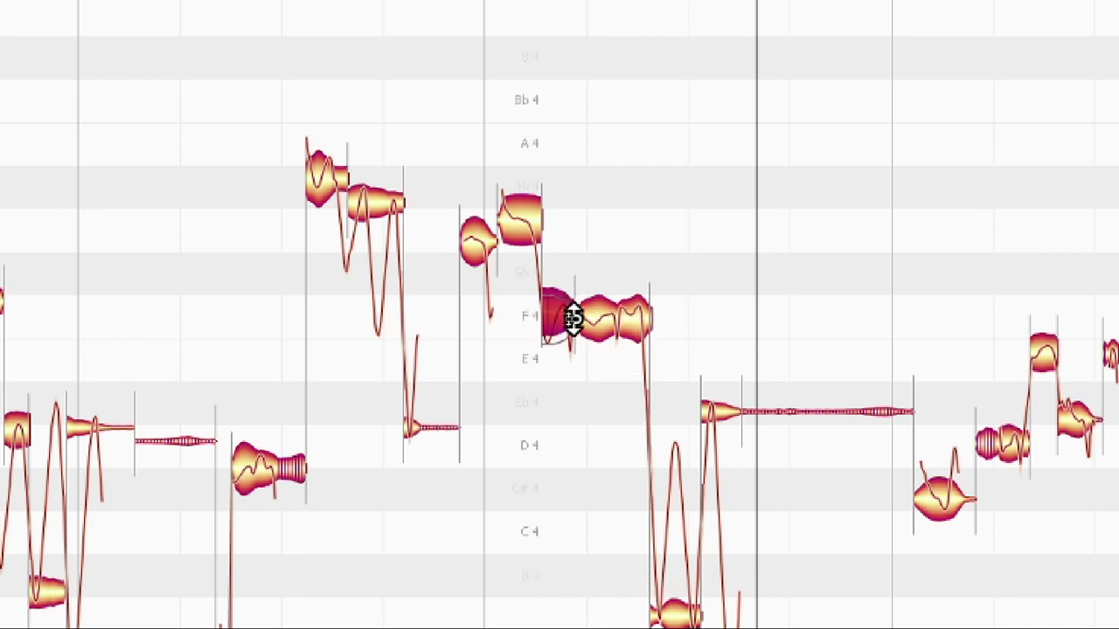
pyautogui.click(556, 445)
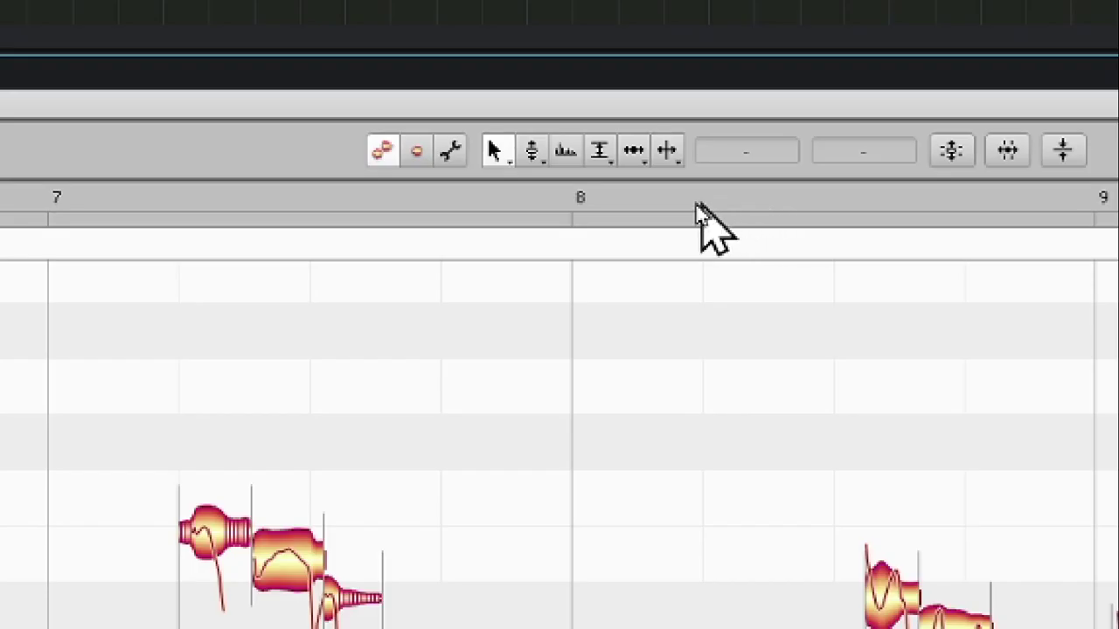
# Activate the pitch, formant, amplitude and timing tools in turn and return to the main tool
pyautogui.click(530, 154)
pyautogui.click(575, 151)
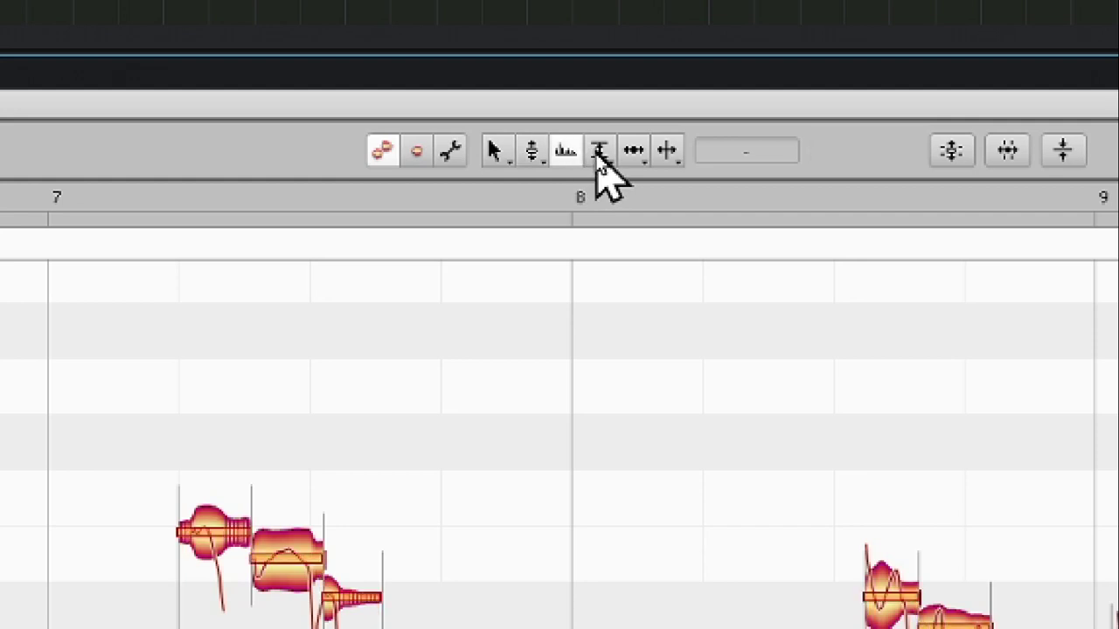
pyautogui.click(598, 154)
pyautogui.click(633, 152)
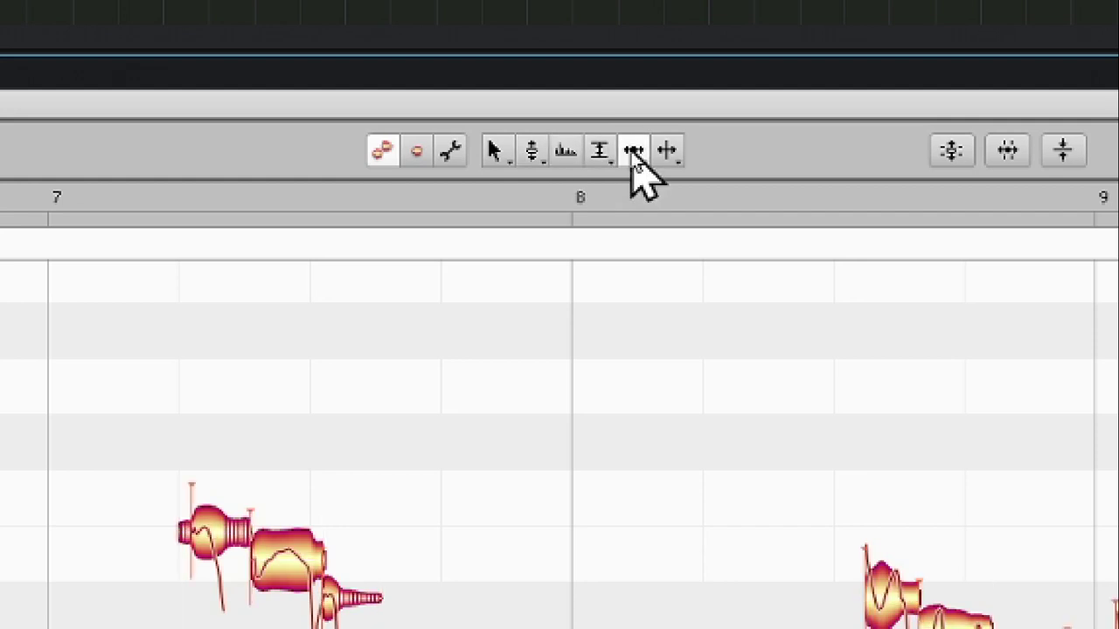
pyautogui.click(497, 151)
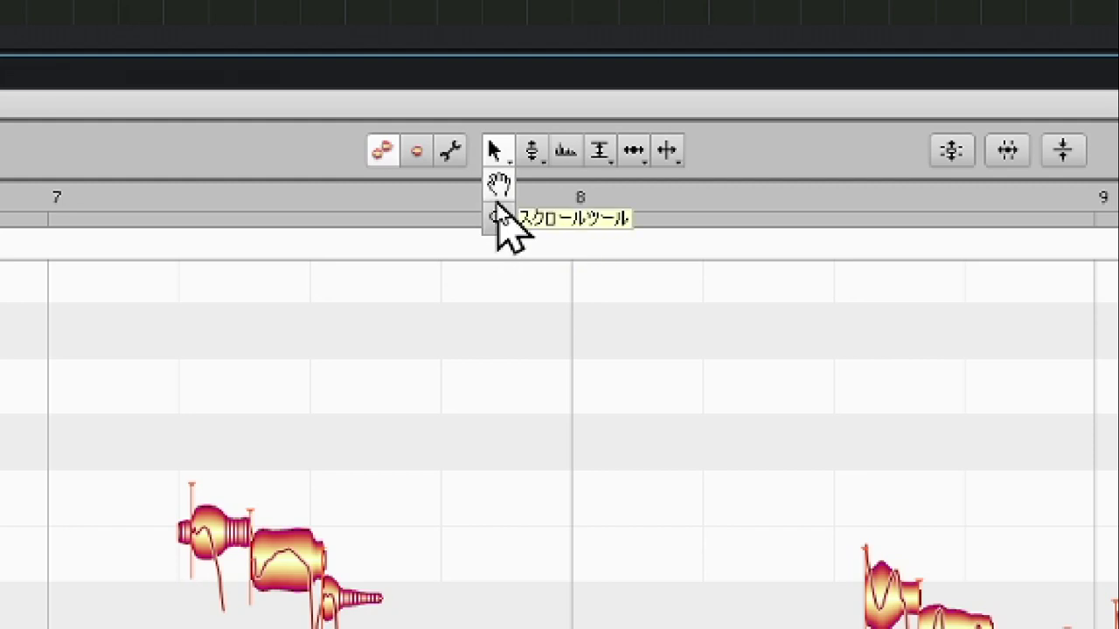
pyautogui.click(500, 163)
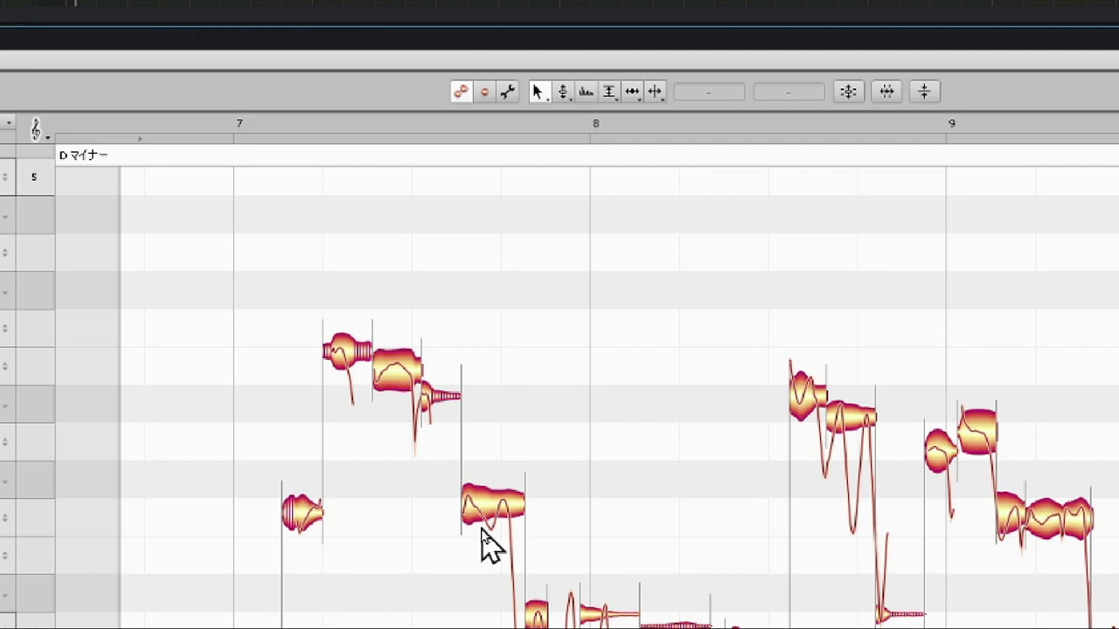
# Select the Gb4 note just before bar 8 and try the timing tool on it before returning to the main tool
pyautogui.click(493, 514)
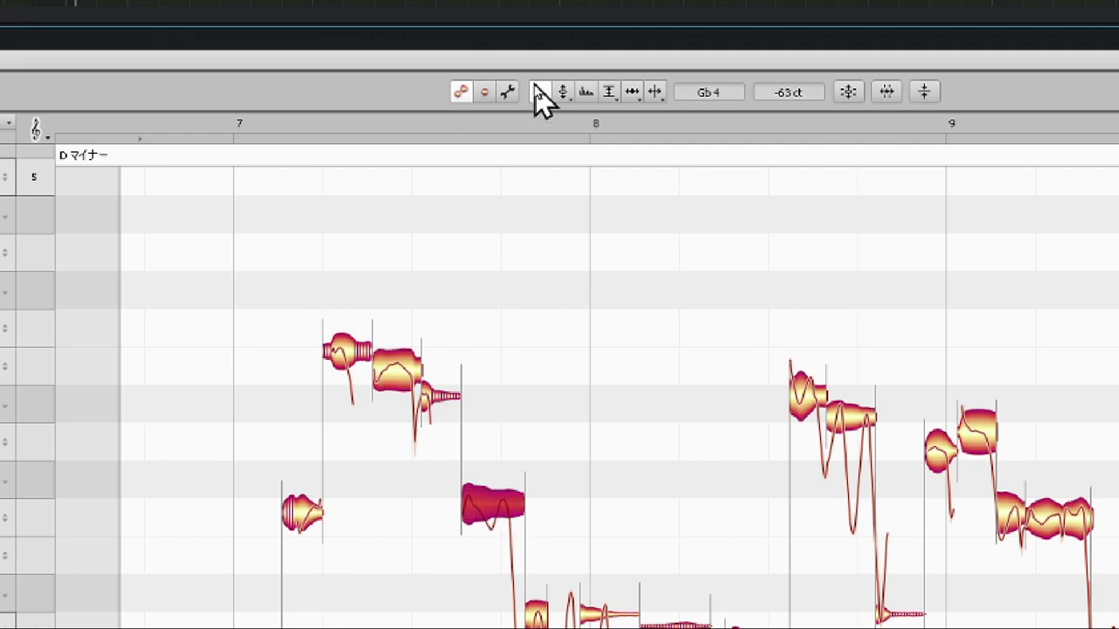
pyautogui.rightClick(505, 511)
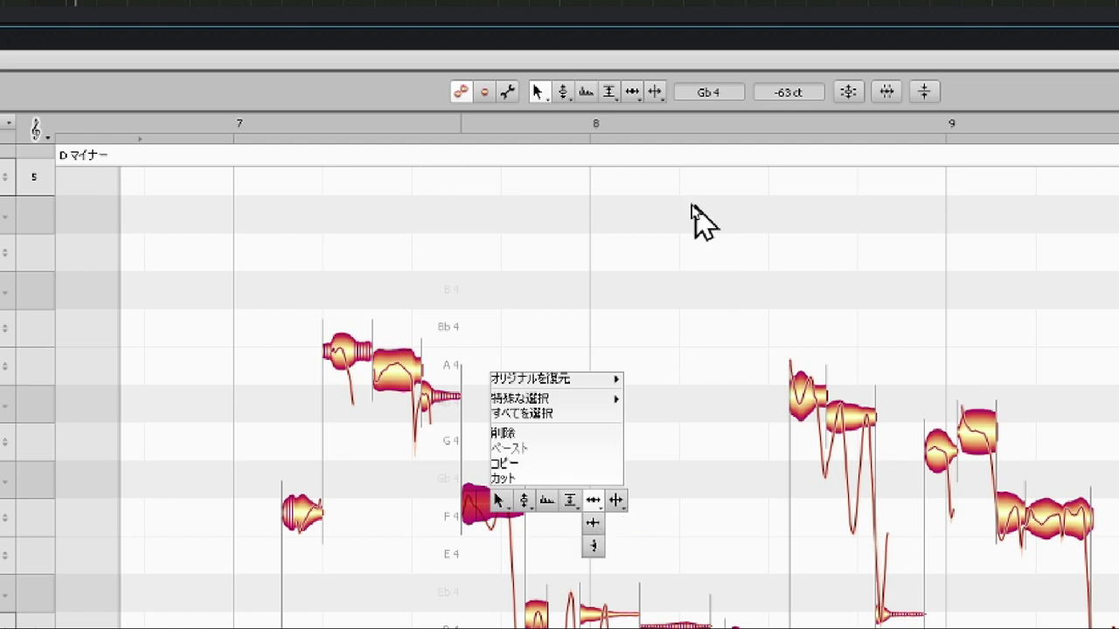
pyautogui.click(652, 220)
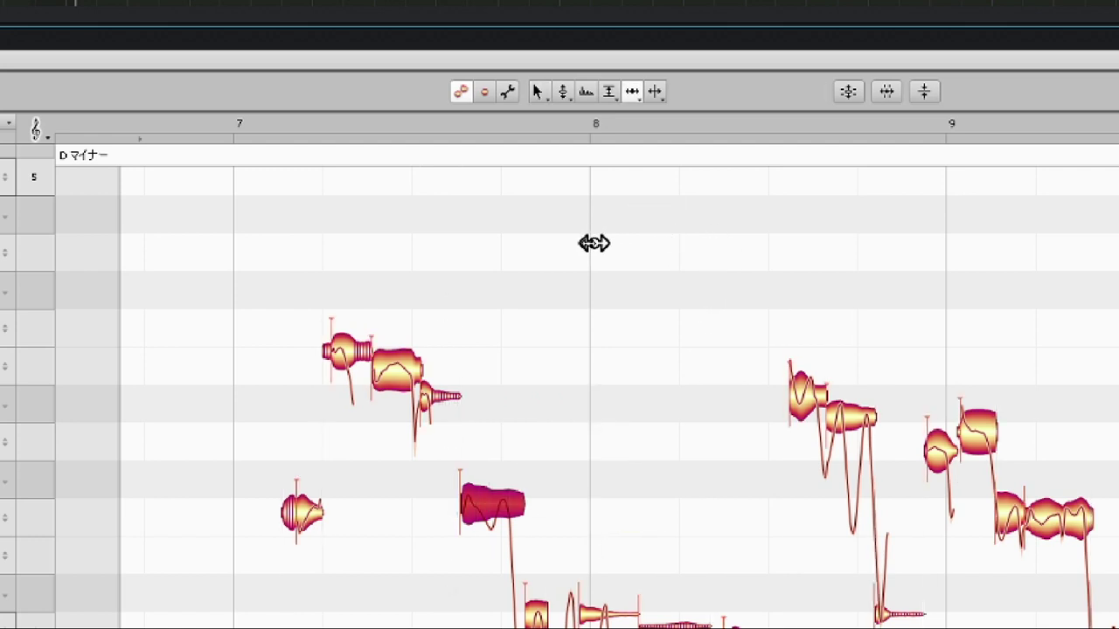
pyautogui.click(538, 93)
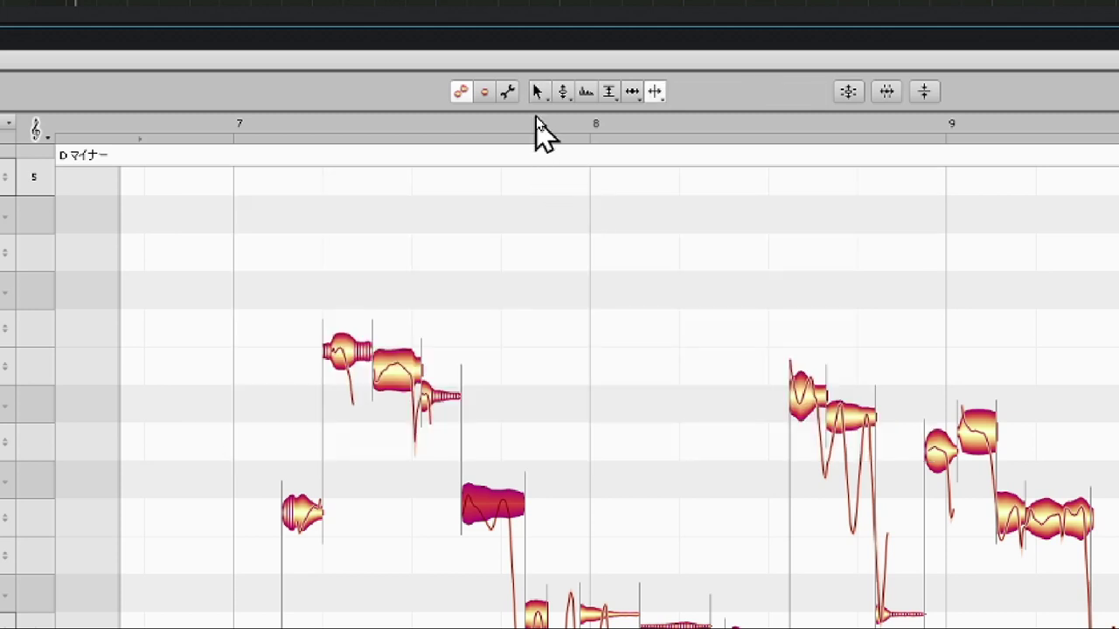
# Switch among the pitch, main and note separation tools, opening the variants of the pitch and separation tools
pyautogui.click(564, 94)
pyautogui.moveTo(564, 96); pyautogui.dragTo(564, 145)
pyautogui.click(539, 93)
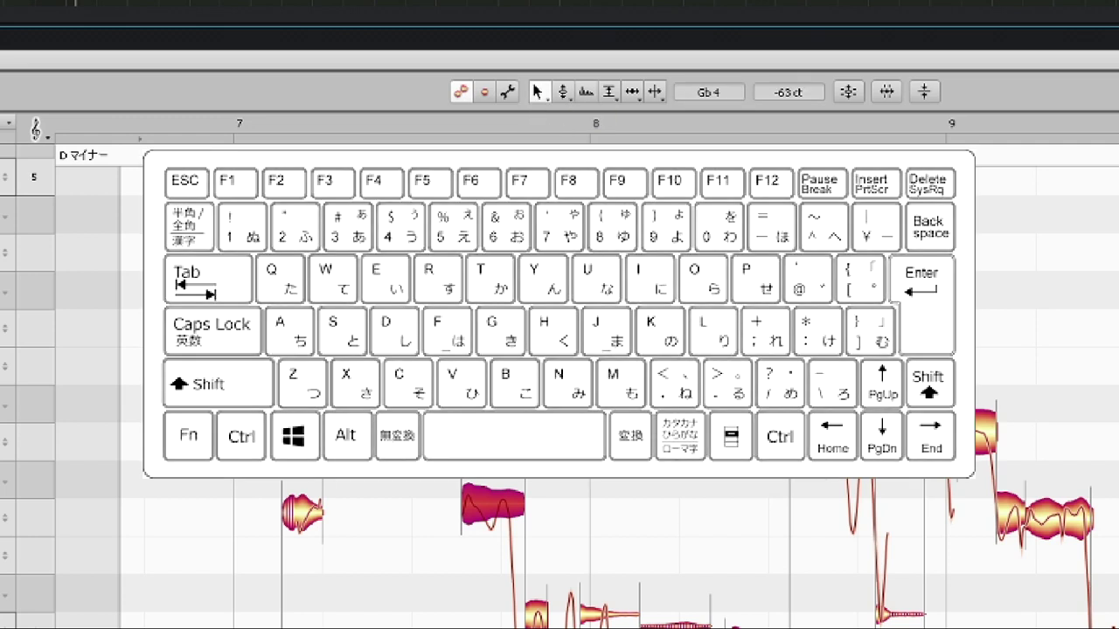
pyautogui.press('F2')
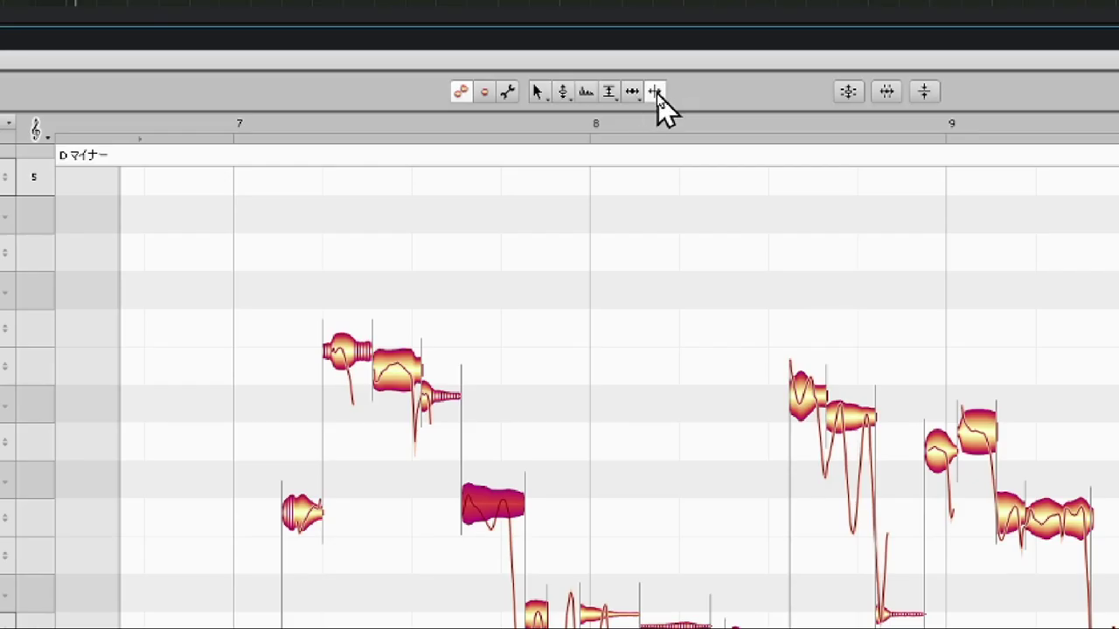
pyautogui.click(658, 95)
pyautogui.click(656, 115)
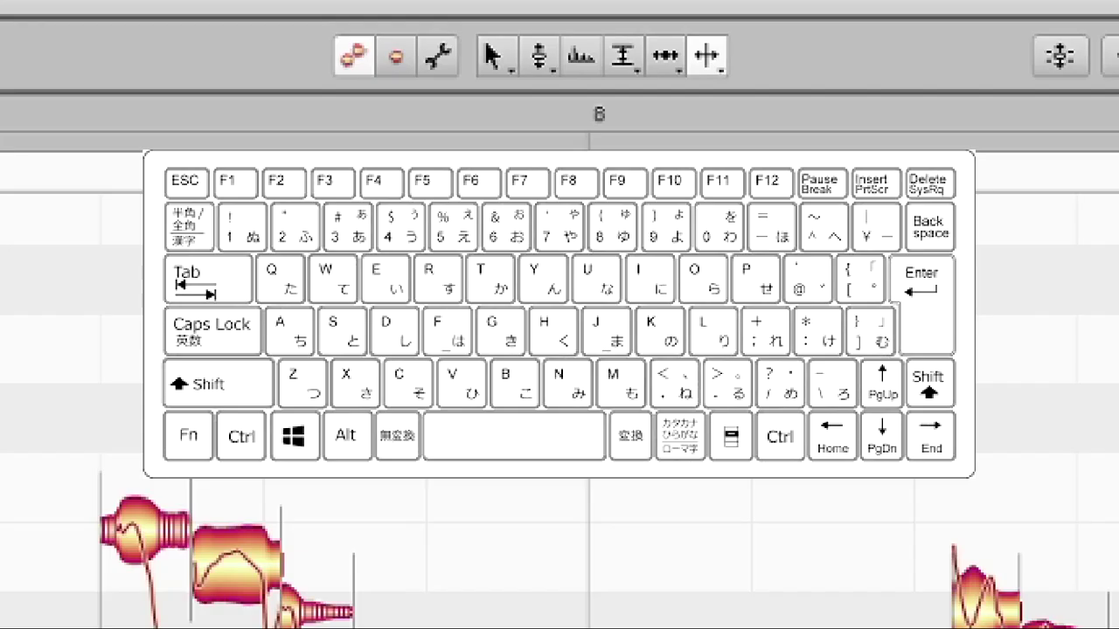
pyautogui.press('6')
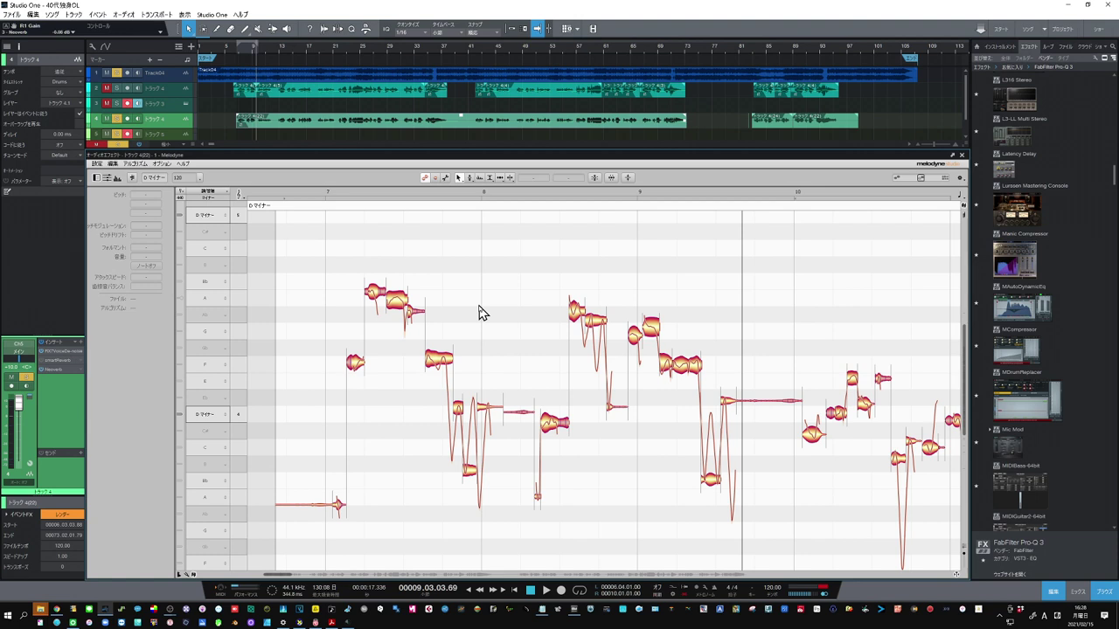
# Look over the notes around bars 7 to 10 by moving the note editor's view vertically and horizontally
pyautogui.scroll(-1, 345, 414)
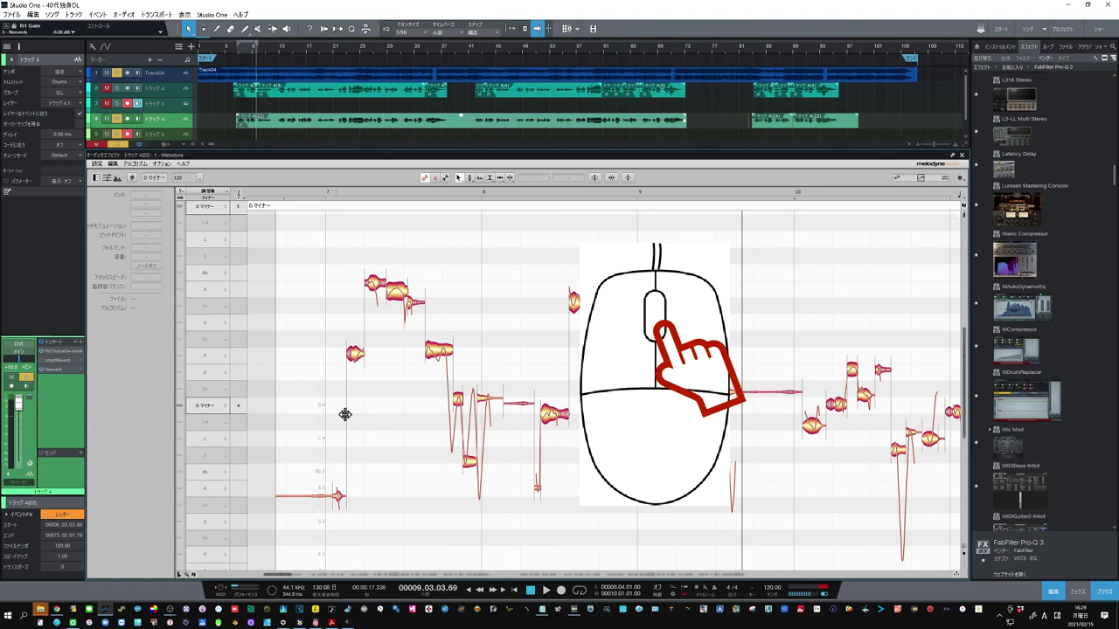
pyautogui.scroll(5, 354, 422)
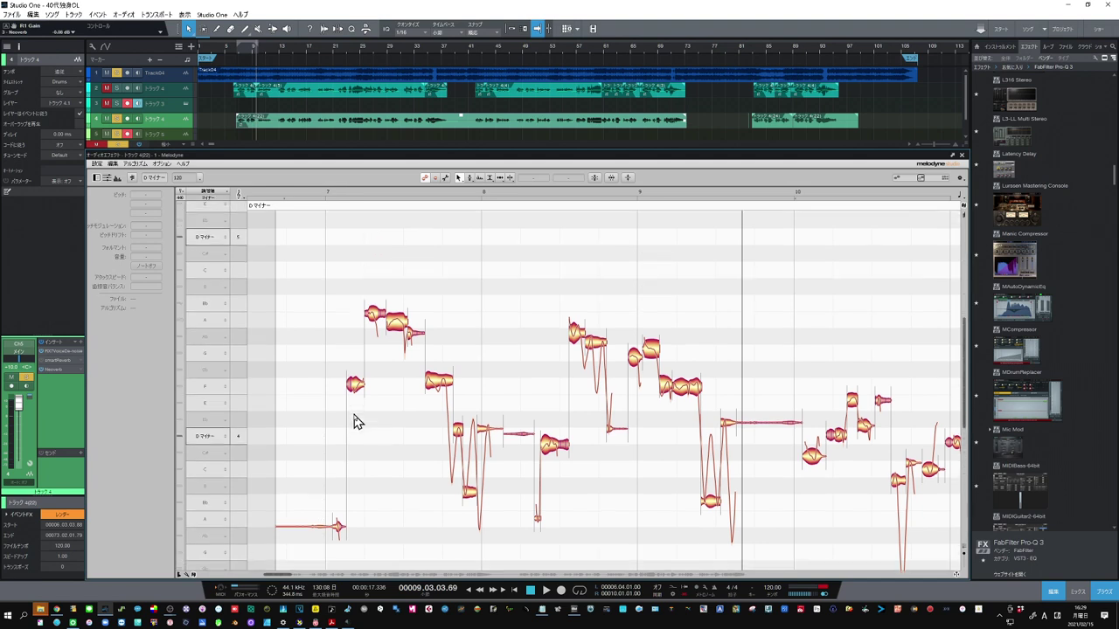
pyautogui.scroll(-4, 354, 422)
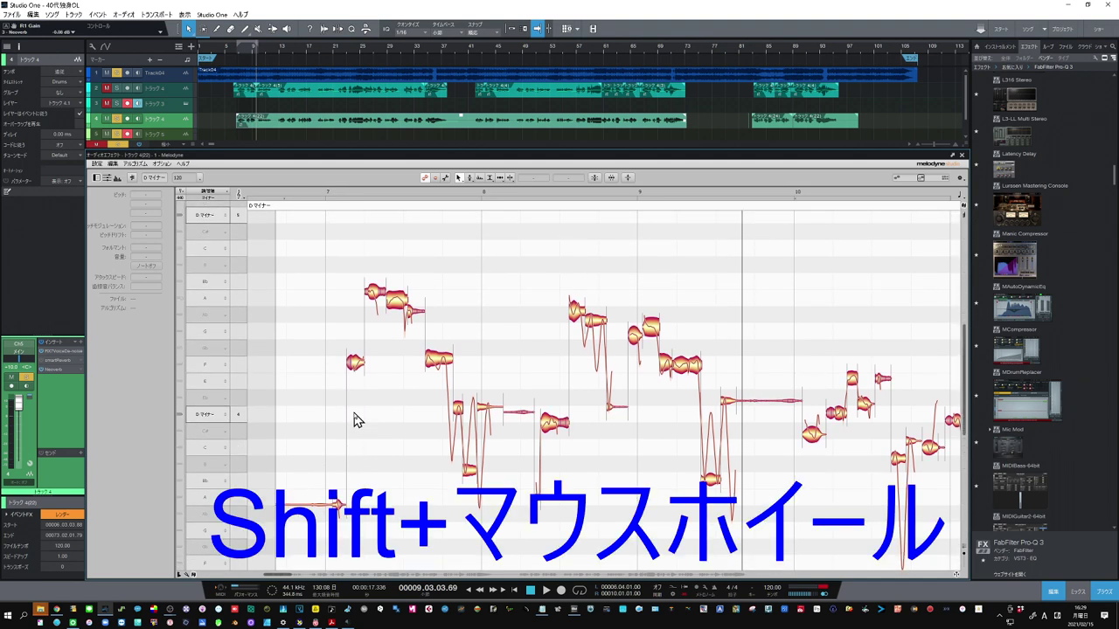
pyautogui.hscroll(-3, 367, 419)
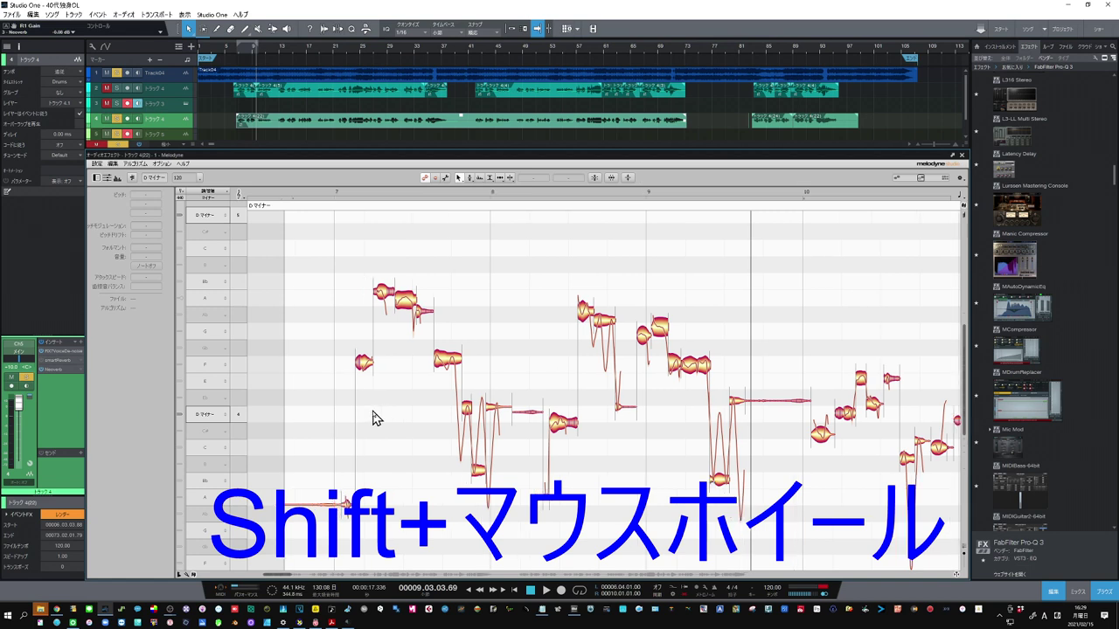
pyautogui.hscroll(3, 371, 419)
pyautogui.hscroll(-2, 372, 418)
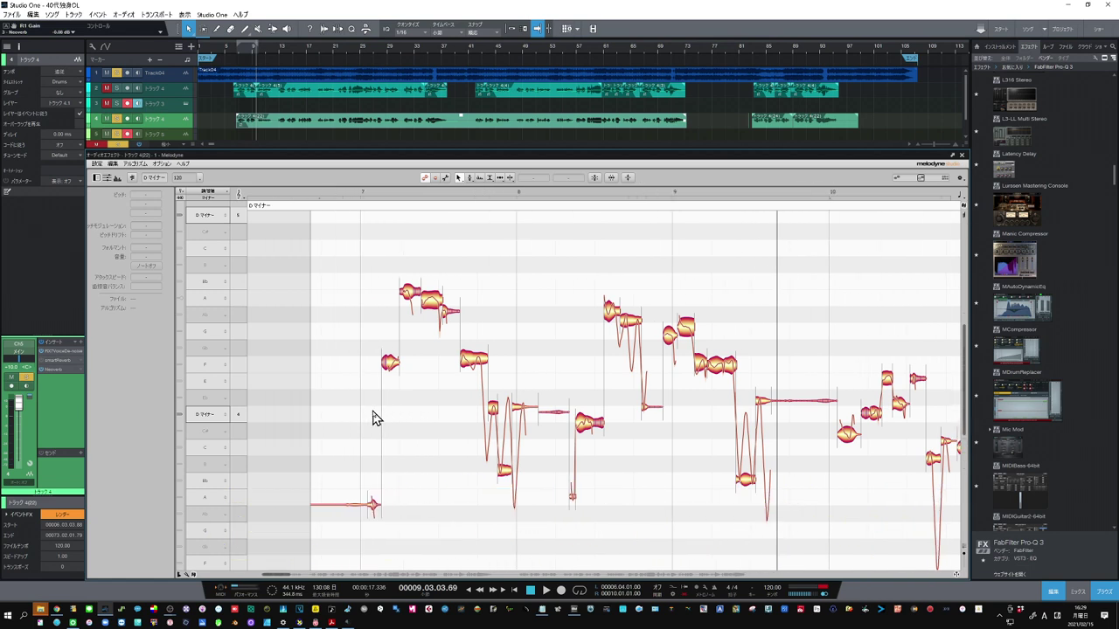
pyautogui.hscroll(4, 372, 419)
pyautogui.hscroll(-2, 372, 419)
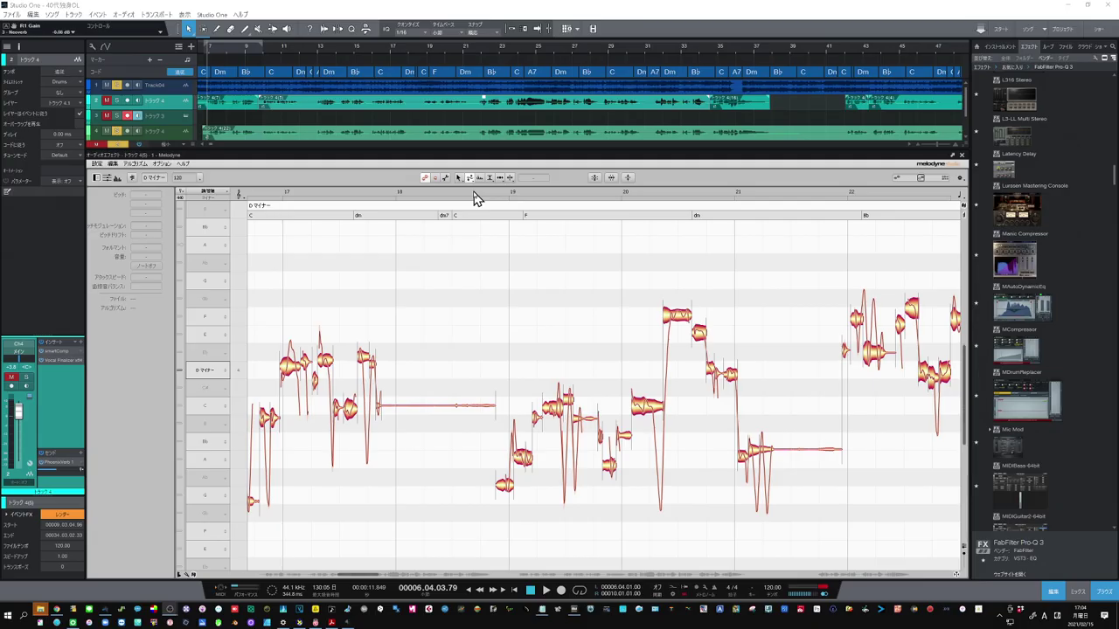
# Play the vocal from between bars 18 and 19, reset the playhead there and activate the main tool
pyautogui.click(475, 199)
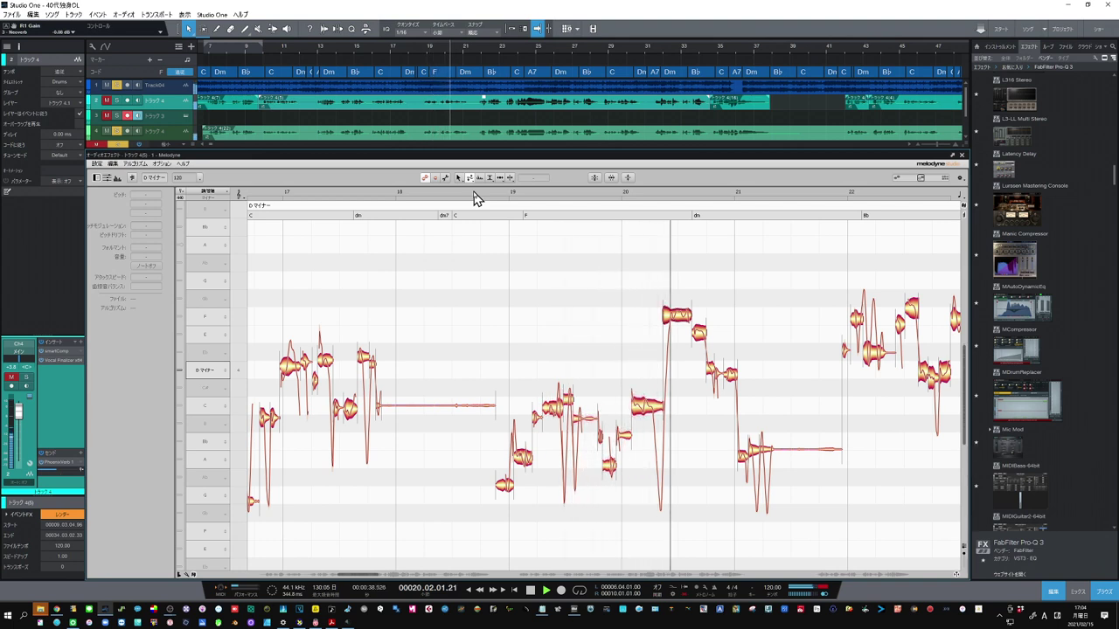
pyautogui.click(475, 199)
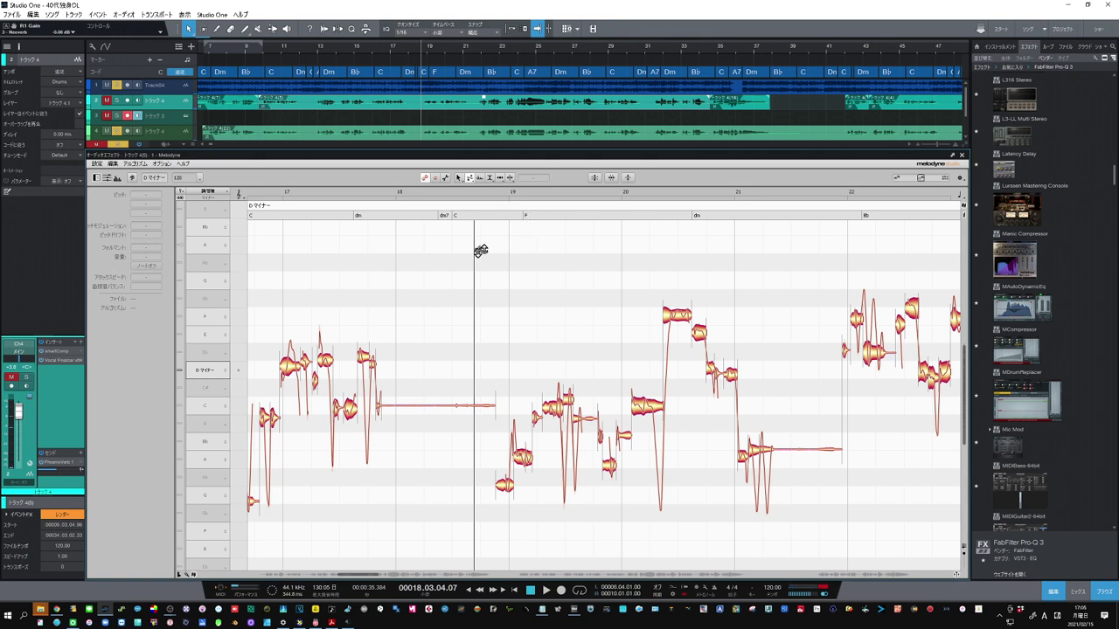
pyautogui.click(458, 178)
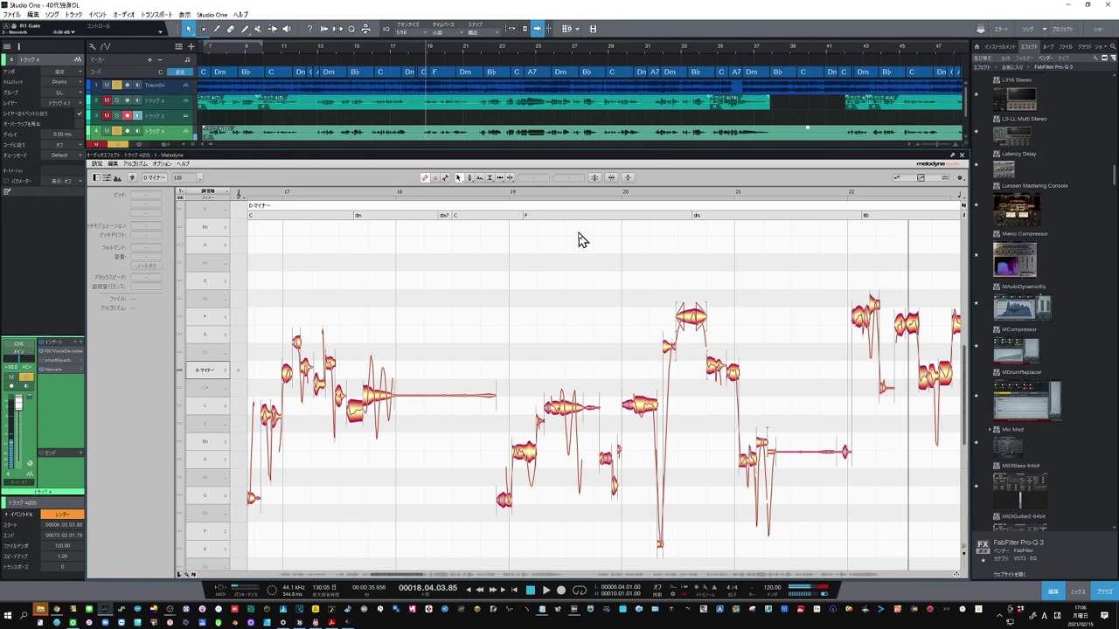
# Select all notes of the phrase running from just before bar 19 to shortly after bar 21
pyautogui.click(529, 374)
pyautogui.moveTo(464, 576); pyautogui.dragTo(412, 584)
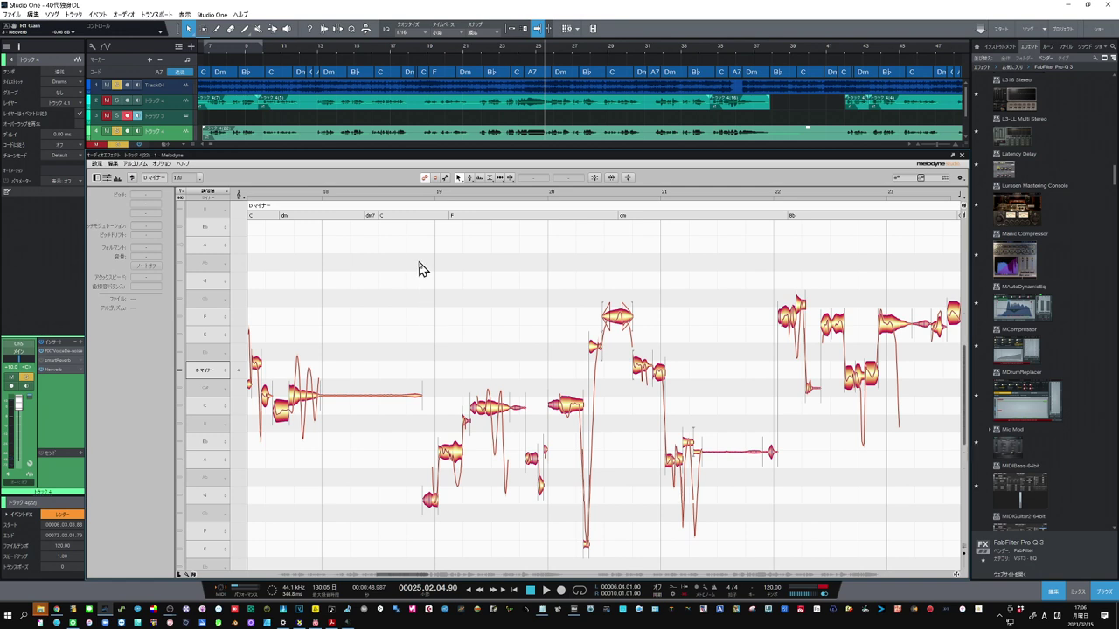
pyautogui.moveTo(420, 250); pyautogui.dragTo(748, 555)
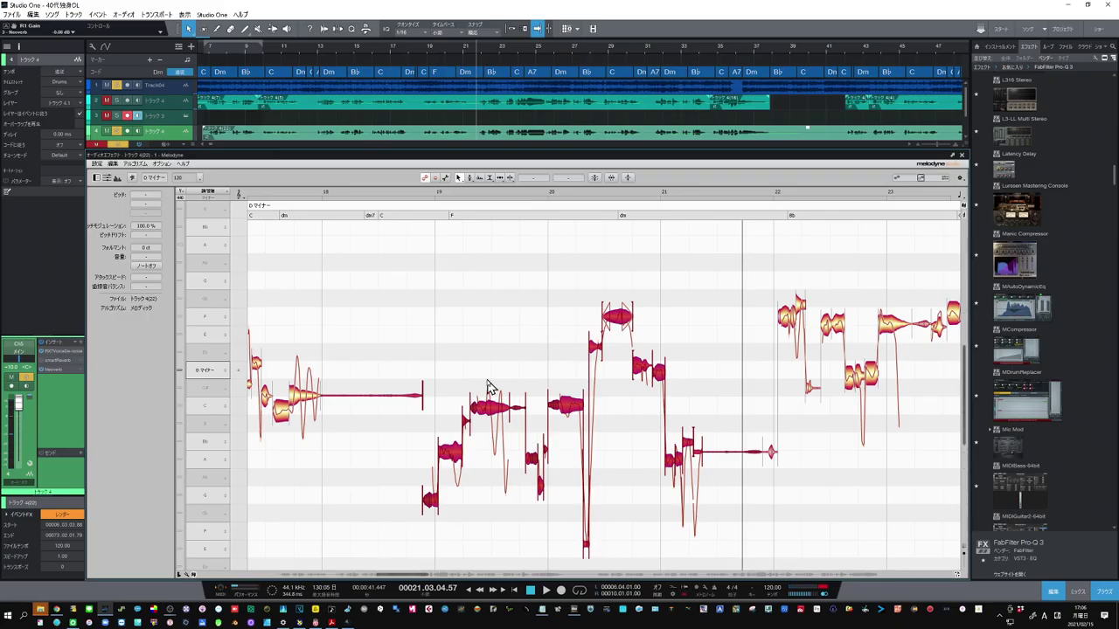
# Set a playback loop from bar 19 to about the middle of bar 21, play it and stop playback
pyautogui.click(479, 204)
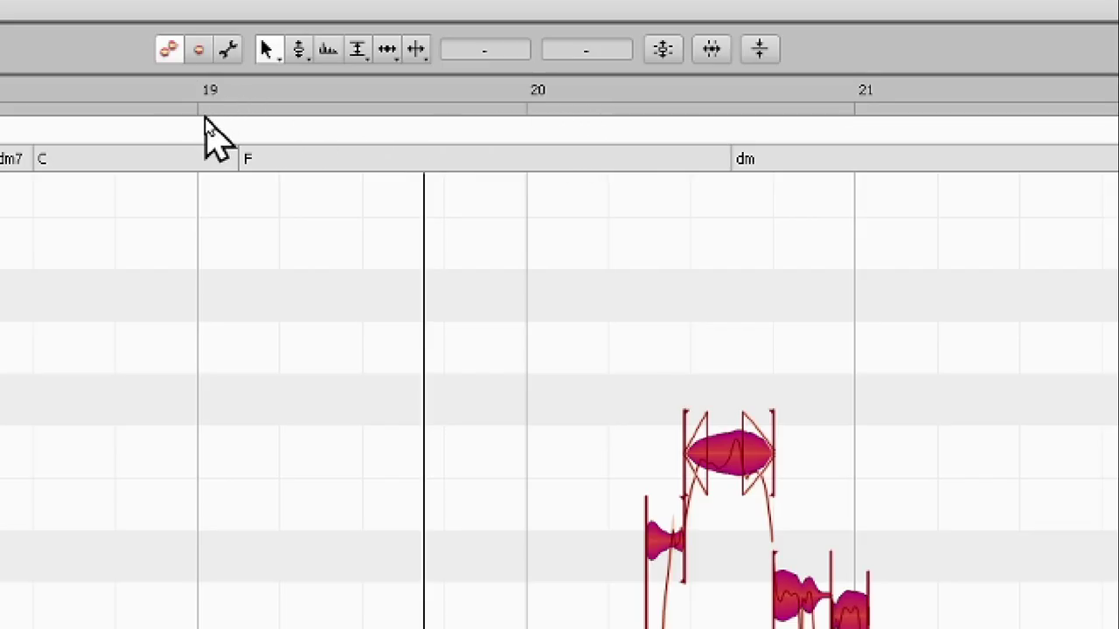
pyautogui.moveTo(208, 119); pyautogui.dragTo(1018, 124)
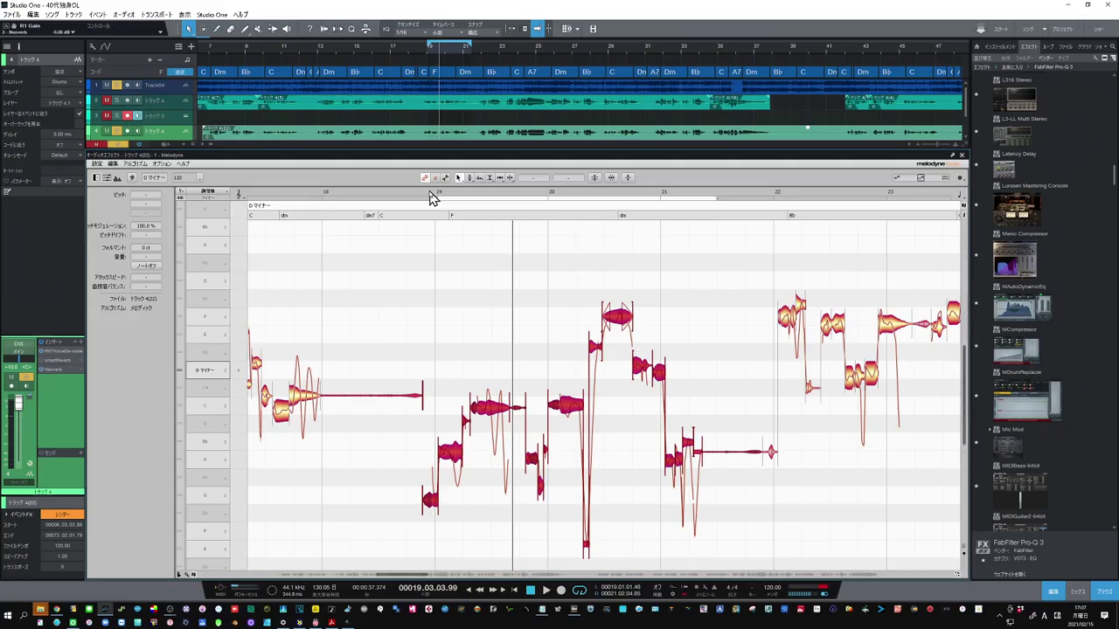
pyautogui.click(404, 487)
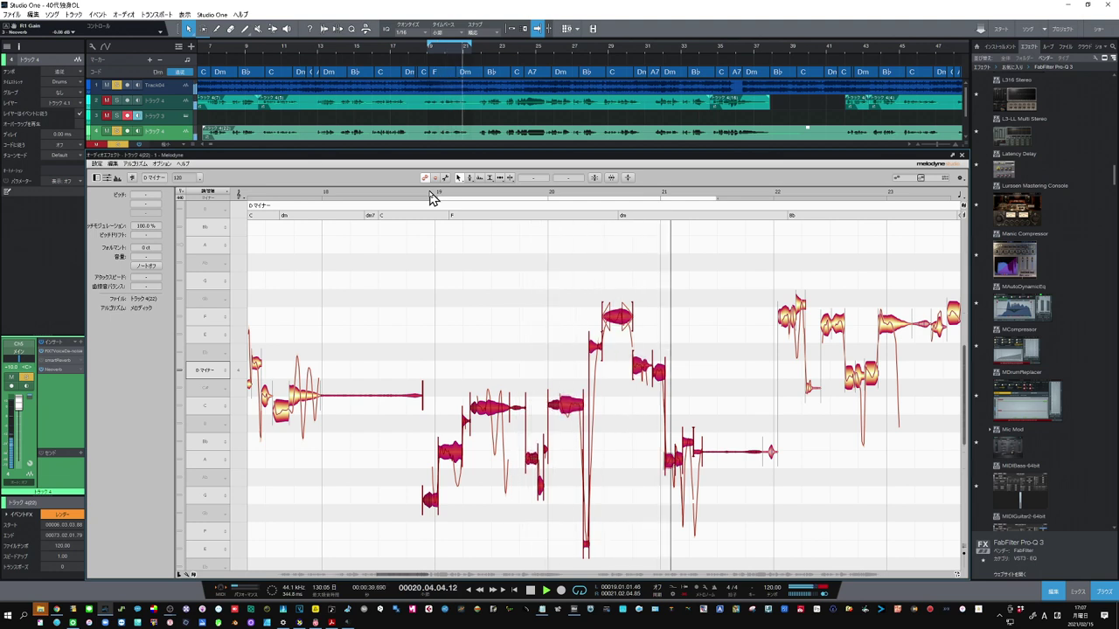
pyautogui.click(429, 197)
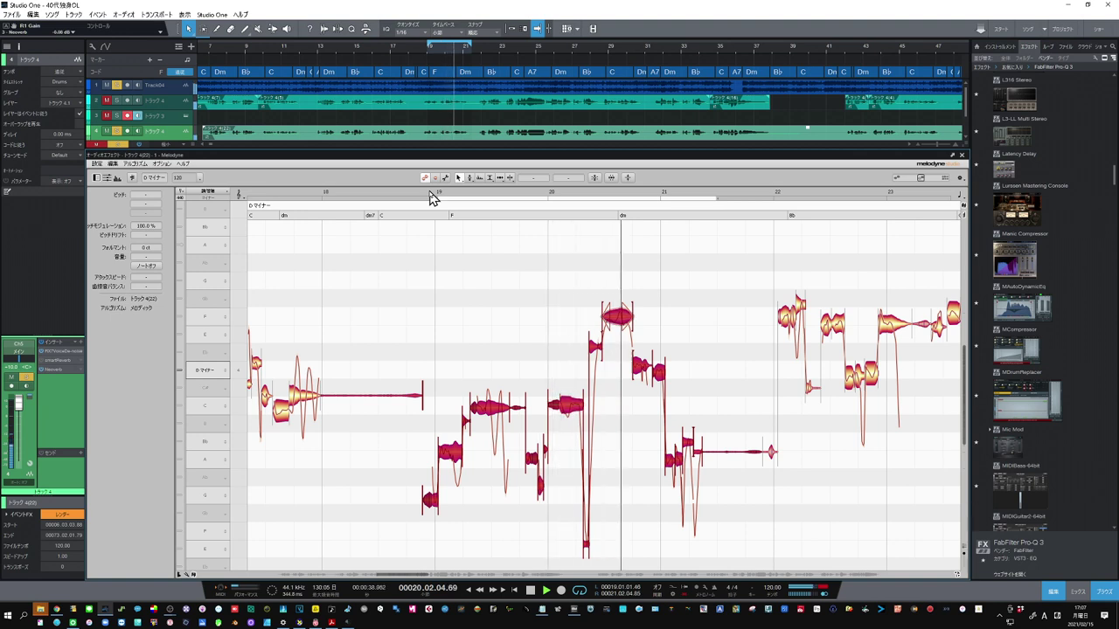
pyautogui.press('space')
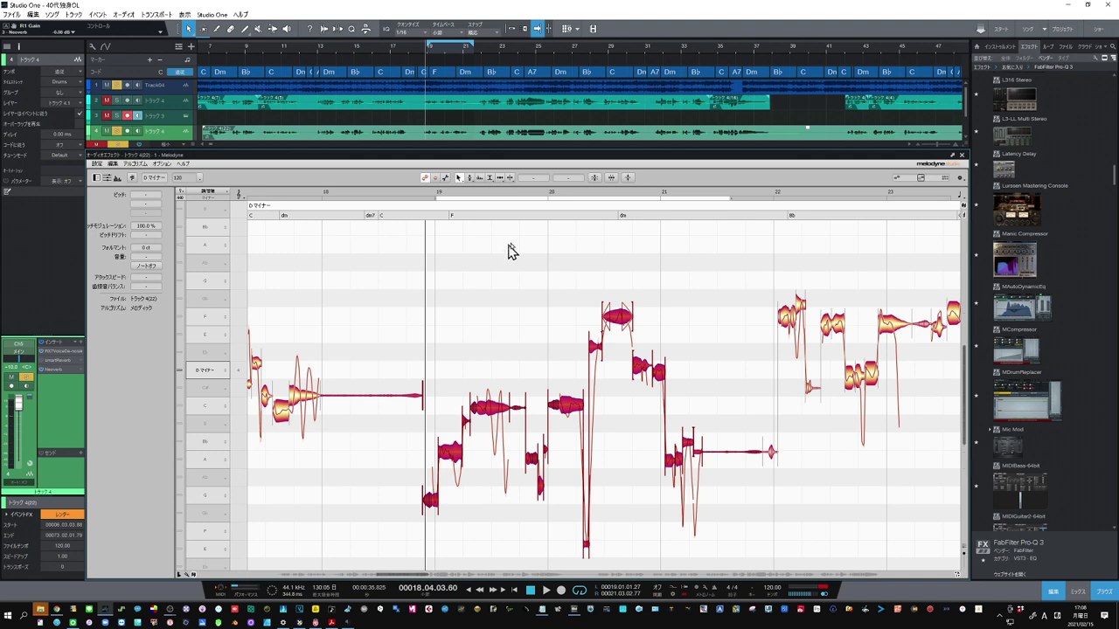
pyautogui.doubleClick(533, 200)
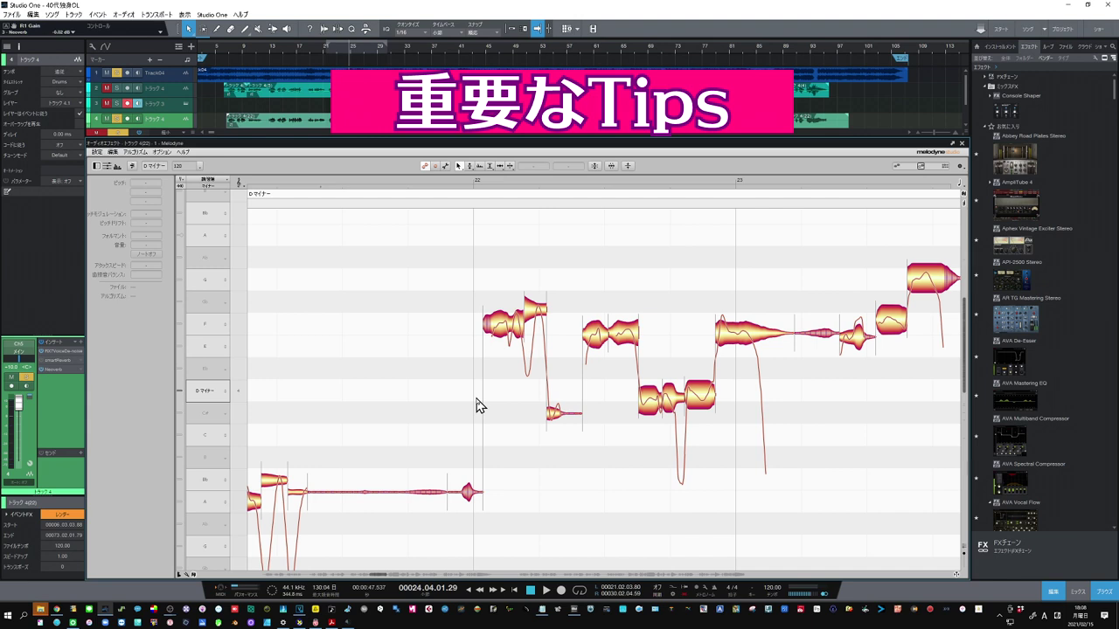
# Play the vocal on to bar 27, stop, and bring the note editor back to the phrase at bar 22
pyautogui.press('space')
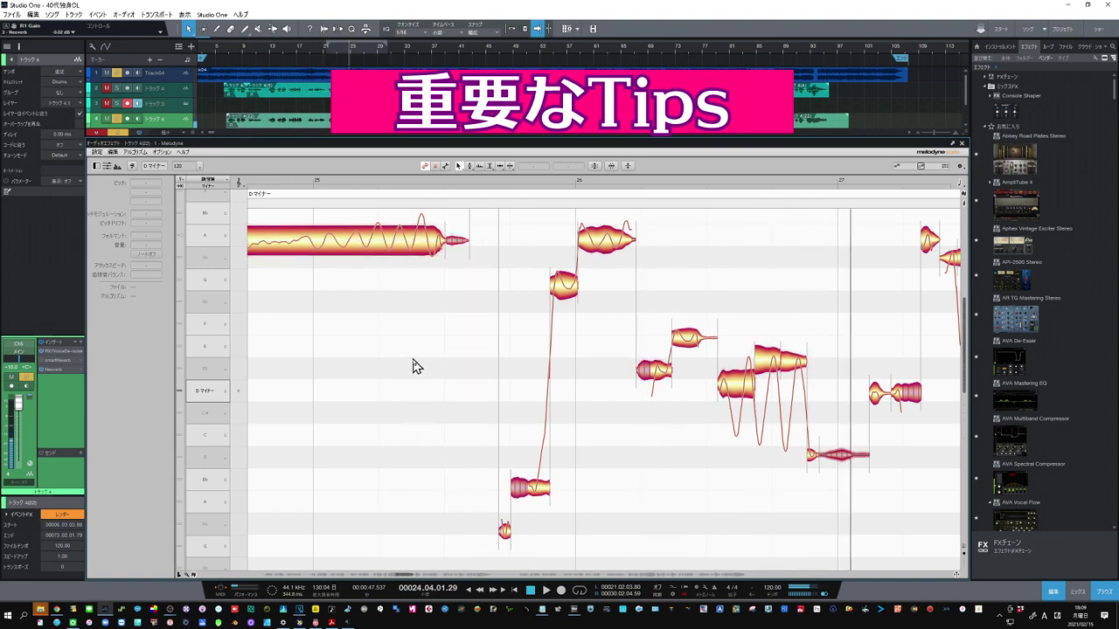
pyautogui.press('space')
pyautogui.moveTo(405, 575); pyautogui.dragTo(381, 576)
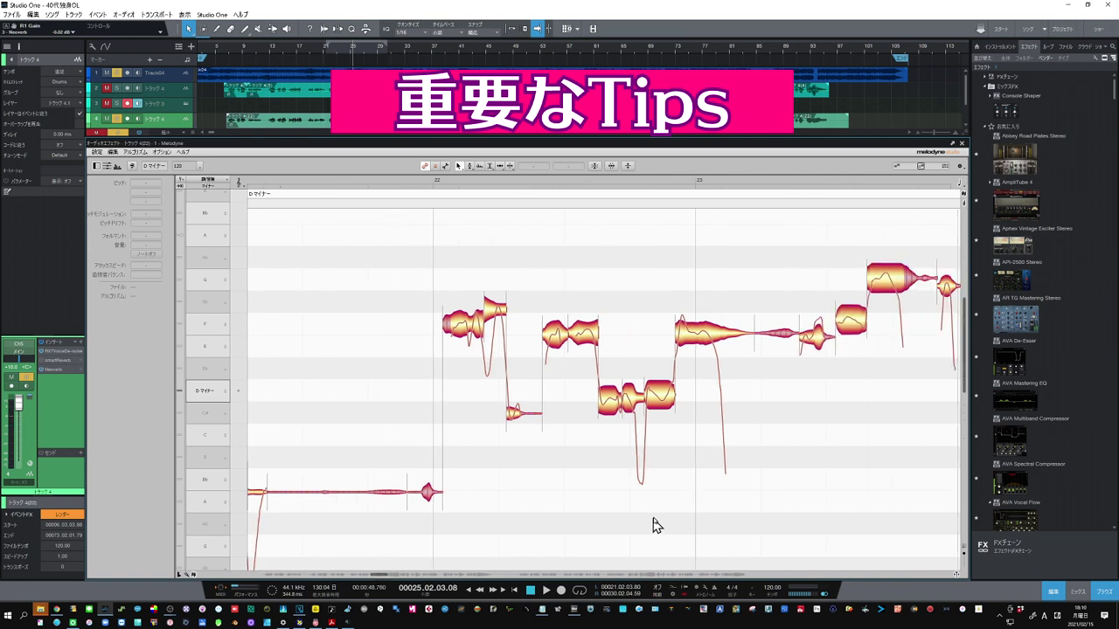
# Select the long F4 note just before bar 23, play the vocal from there to bar 28, and return to the same note
pyautogui.click(699, 336)
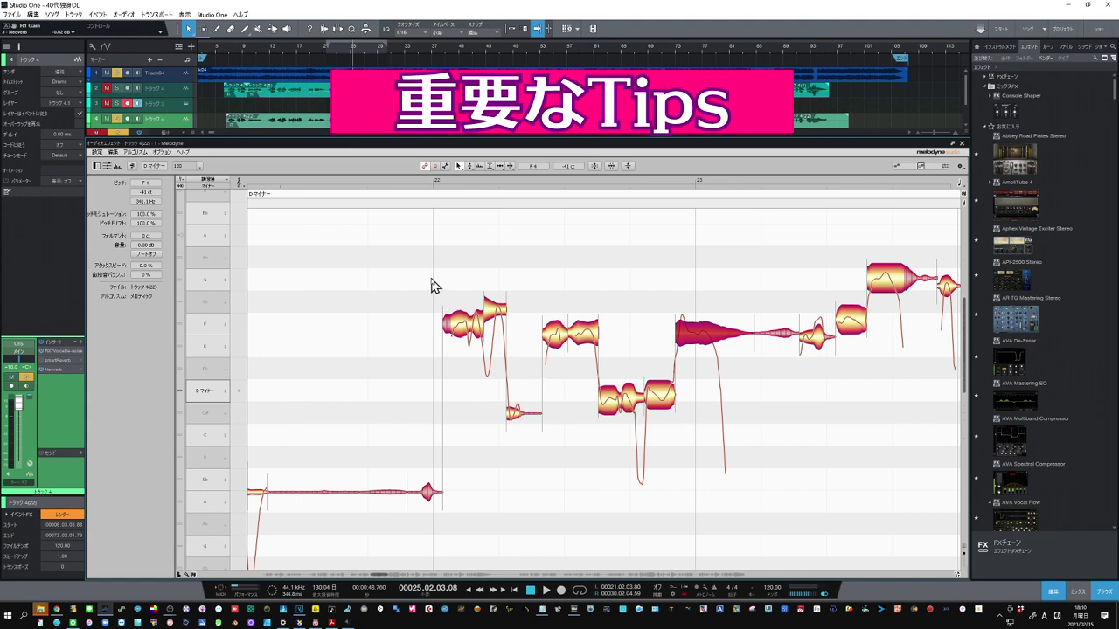
pyautogui.press('space')
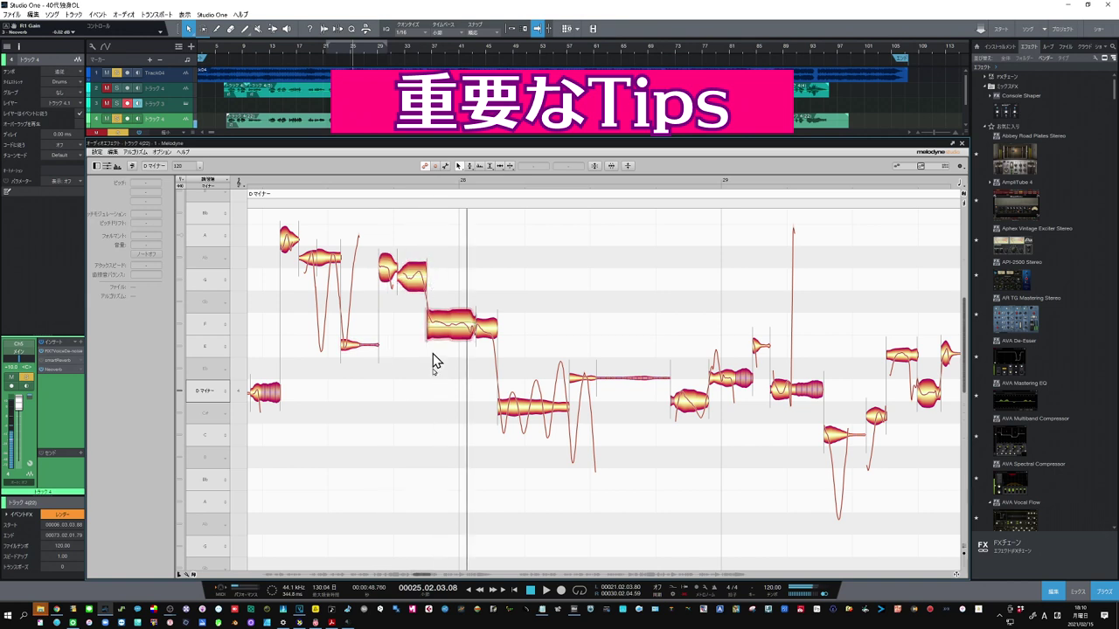
pyautogui.click(488, 527)
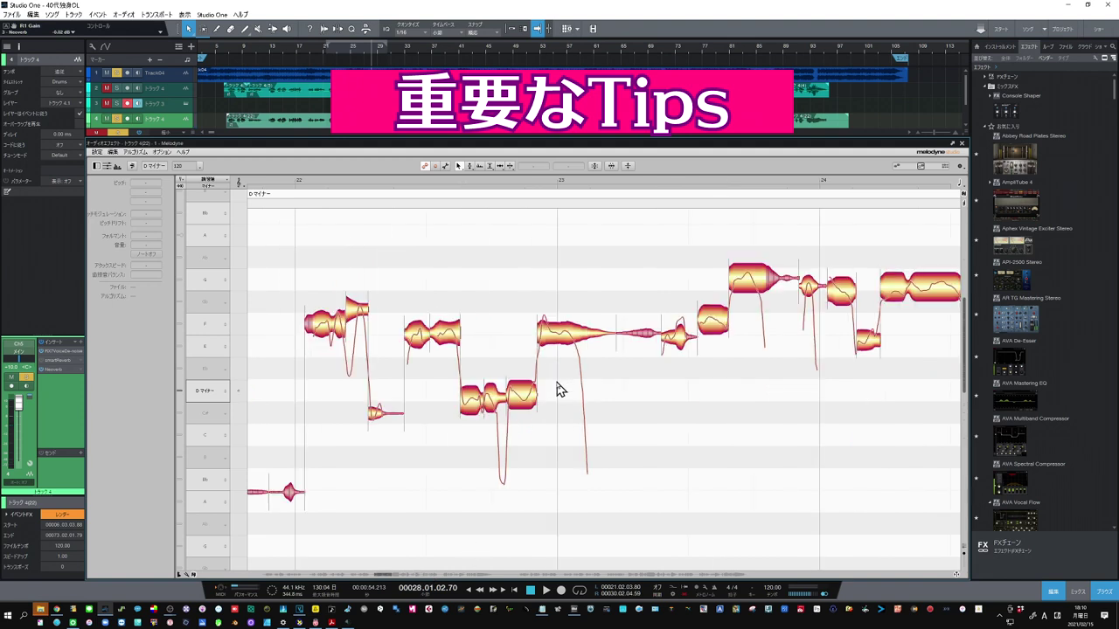
pyautogui.click(560, 345)
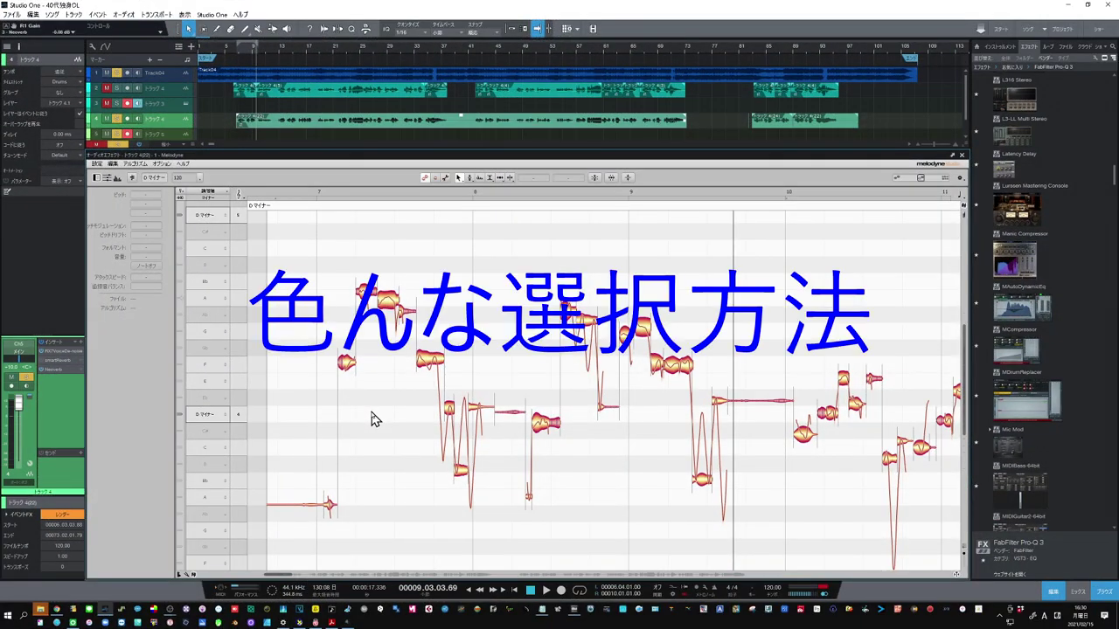
# Select the single F4 note after bar 7, clear the selection, and area-select the opening notes before bar 8
pyautogui.click(347, 370)
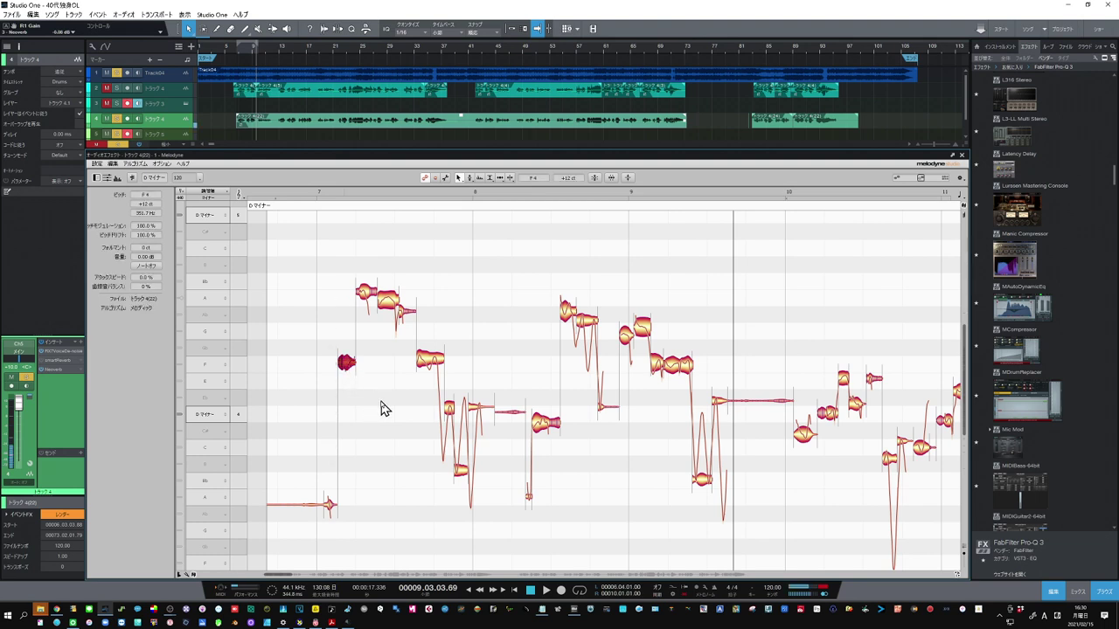
pyautogui.click(332, 283)
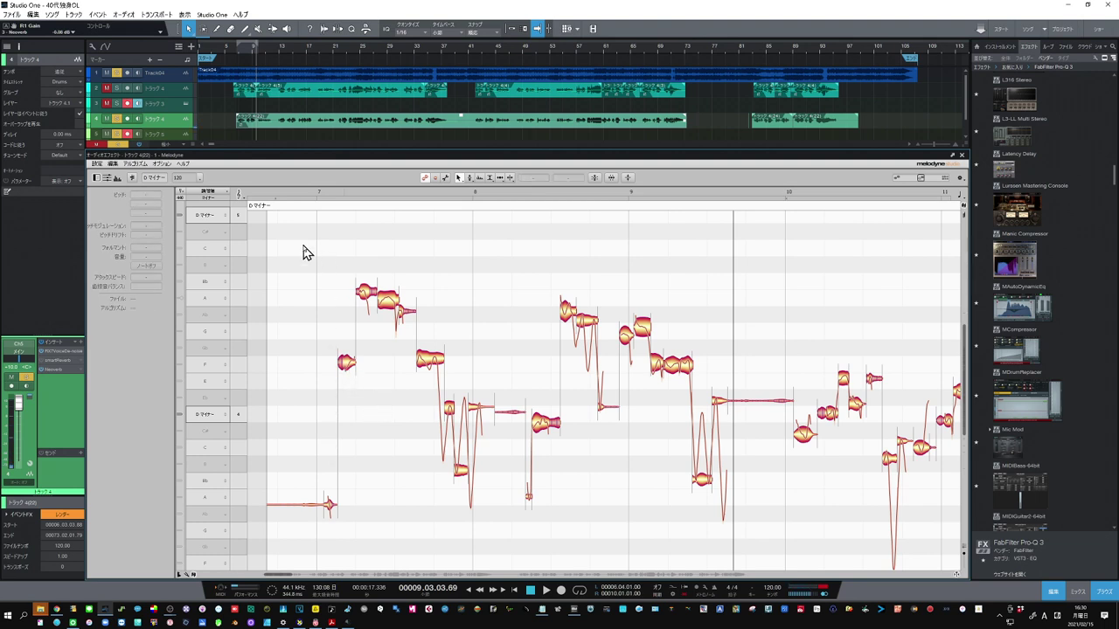
pyautogui.moveTo(304, 241); pyautogui.dragTo(464, 387)
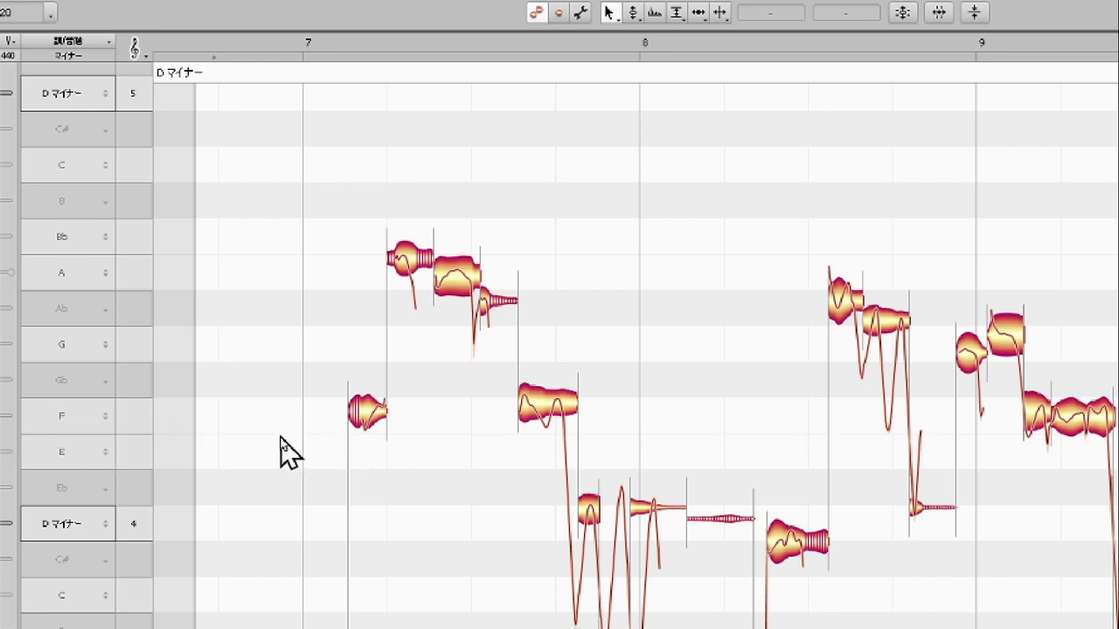
# Select every note on the F4 row, then all notes on the rows from Bb4 down to F4, and clear the selection
pyautogui.doubleClick(143, 425)
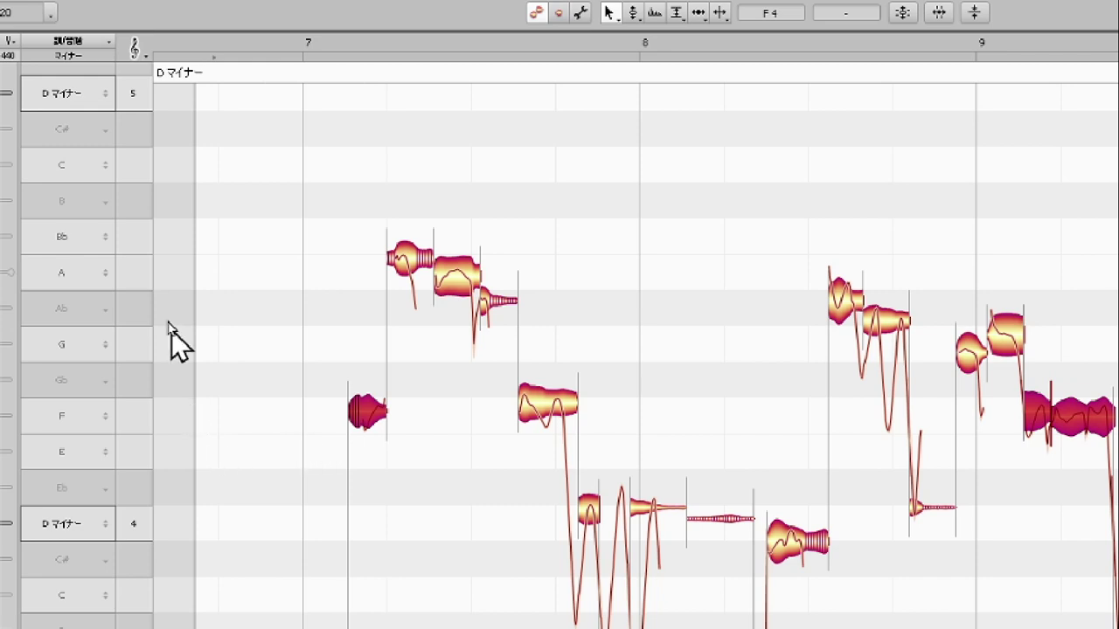
pyautogui.click(137, 238)
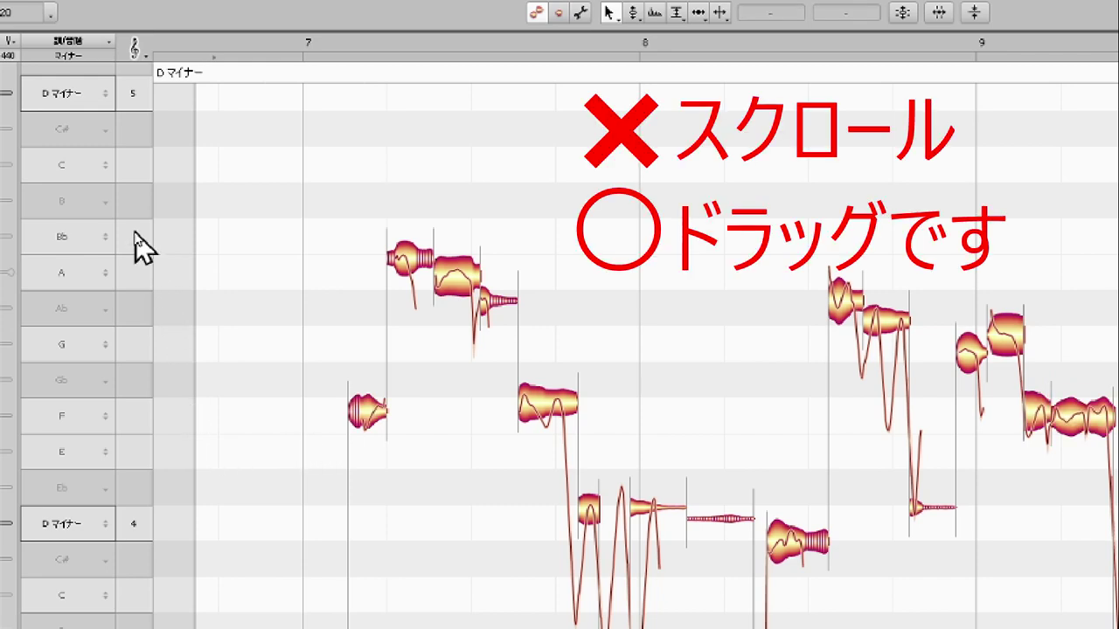
pyautogui.moveTo(135, 233); pyautogui.dragTo(135, 442)
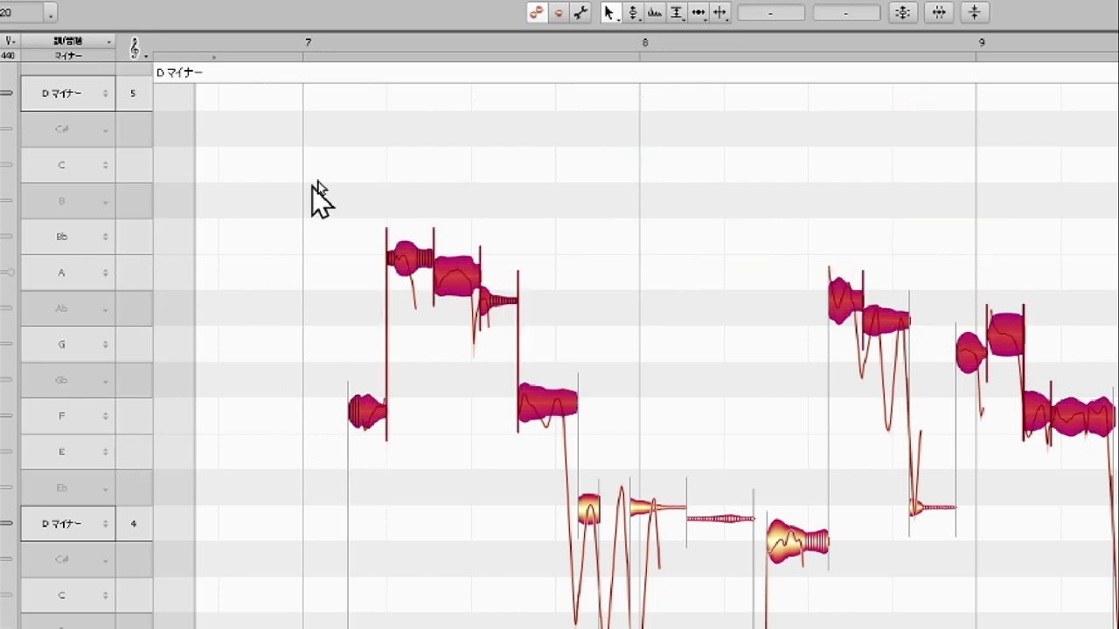
pyautogui.click(275, 298)
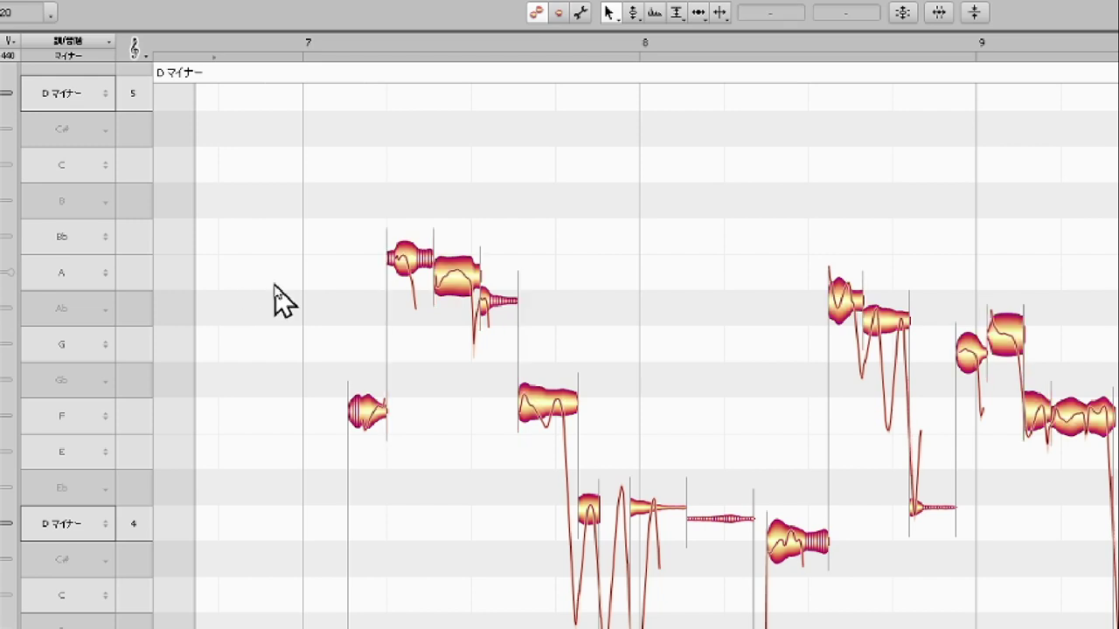
# Build a combined selection of all notes on the separate A4, G4 and F4 pitch rows
pyautogui.keyDown('ctrl'); pyautogui.click(142, 278); pyautogui.keyUp('ctrl')
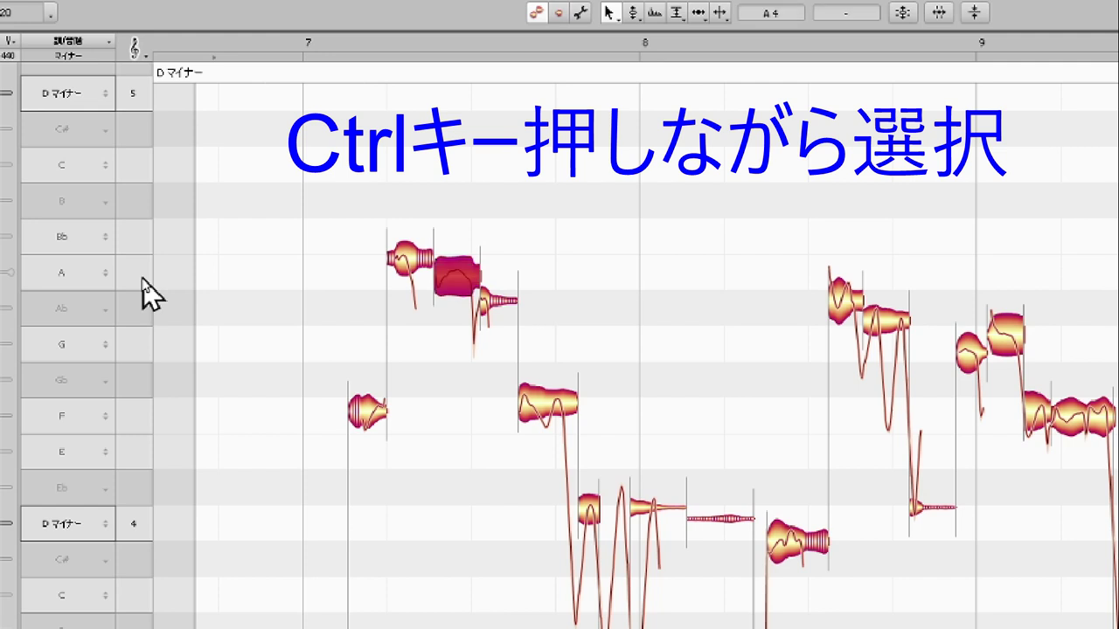
pyautogui.keyDown('ctrl'); pyautogui.click(143, 353); pyautogui.keyUp('ctrl')
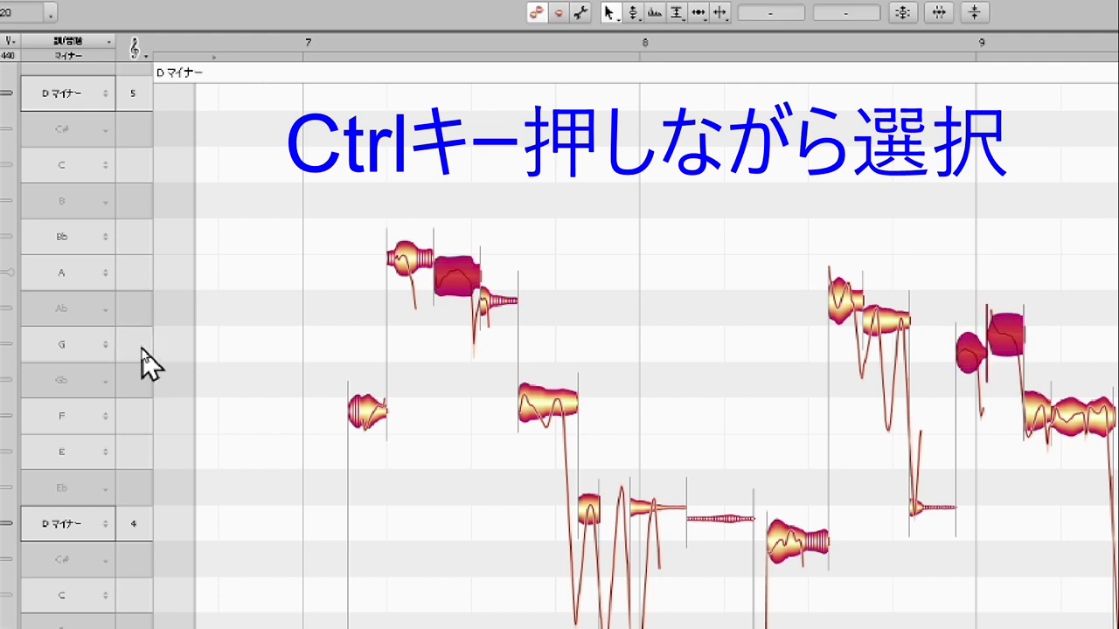
pyautogui.keyDown('ctrl'); pyautogui.click(141, 414); pyautogui.keyUp('ctrl')
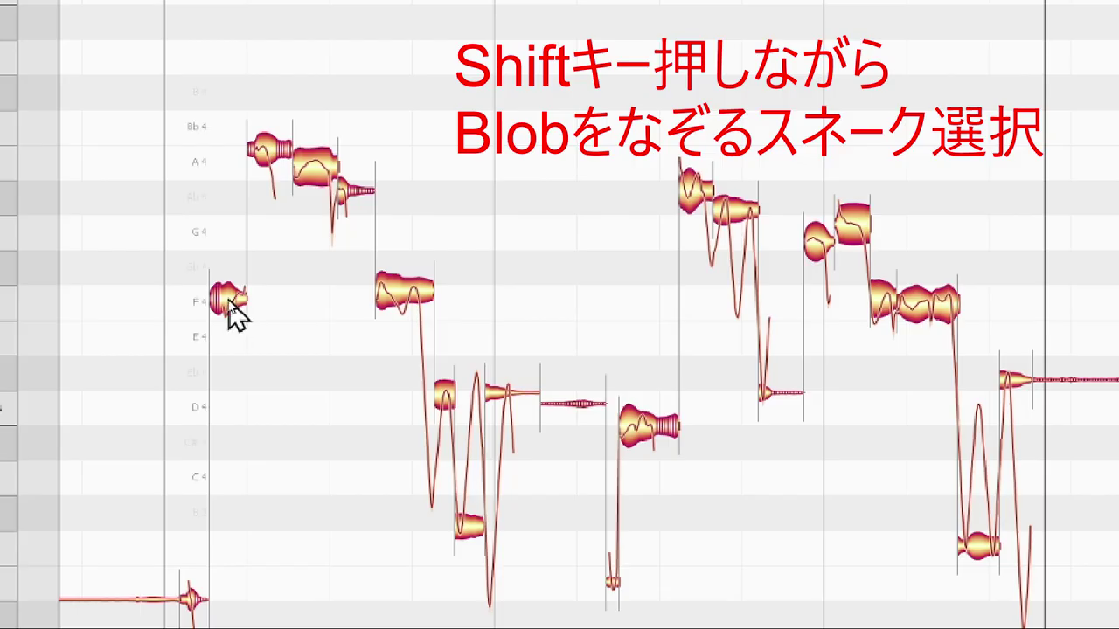
# Snake-select notes along the melody from the F4 after bar 7 to the F4 notes past bar 9, and clear the selection
pyautogui.keyDown('shift'); pyautogui.click(347, 365); pyautogui.keyUp('shift')
pyautogui.moveTo(232, 315)
pyautogui.mouseDown()
pyautogui.moveTo(253, 308)
pyautogui.moveTo(252, 175)
pyautogui.moveTo(263, 162)
pyautogui.moveTo(315, 170)
pyautogui.moveTo(359, 214)
pyautogui.moveTo(394, 305)
pyautogui.moveTo(427, 306)
pyautogui.moveTo(457, 412)
pyautogui.moveTo(542, 398)
pyautogui.moveTo(630, 429)
pyautogui.moveTo(672, 354)
pyautogui.moveTo(763, 282)
pyautogui.moveTo(869, 302)
pyautogui.moveTo(1069, 309)
pyautogui.mouseUp()
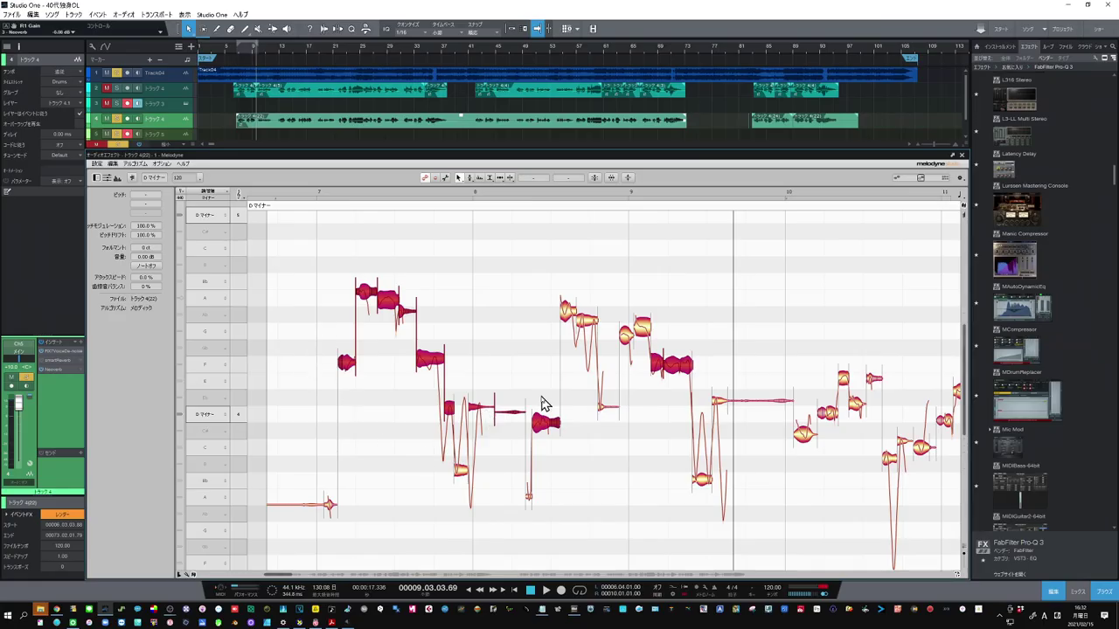
pyautogui.click(345, 262)
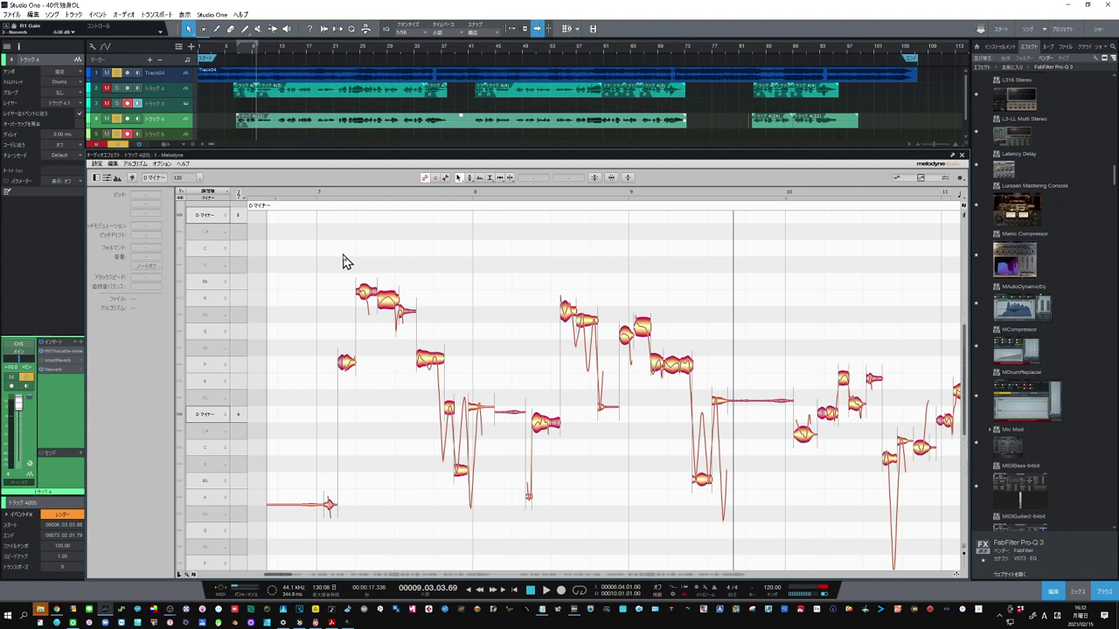
# Try snapping the five opening notes between bars 7 and 8 to their nearest pitches
pyautogui.moveTo(309, 258); pyautogui.dragTo(464, 381)
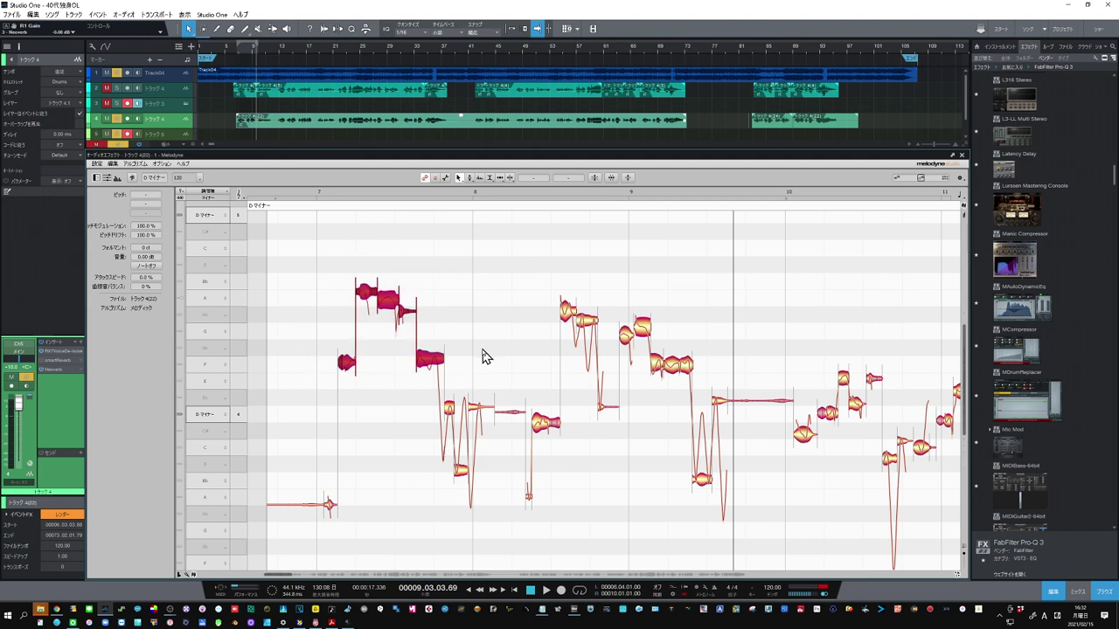
pyautogui.doubleClick(429, 359)
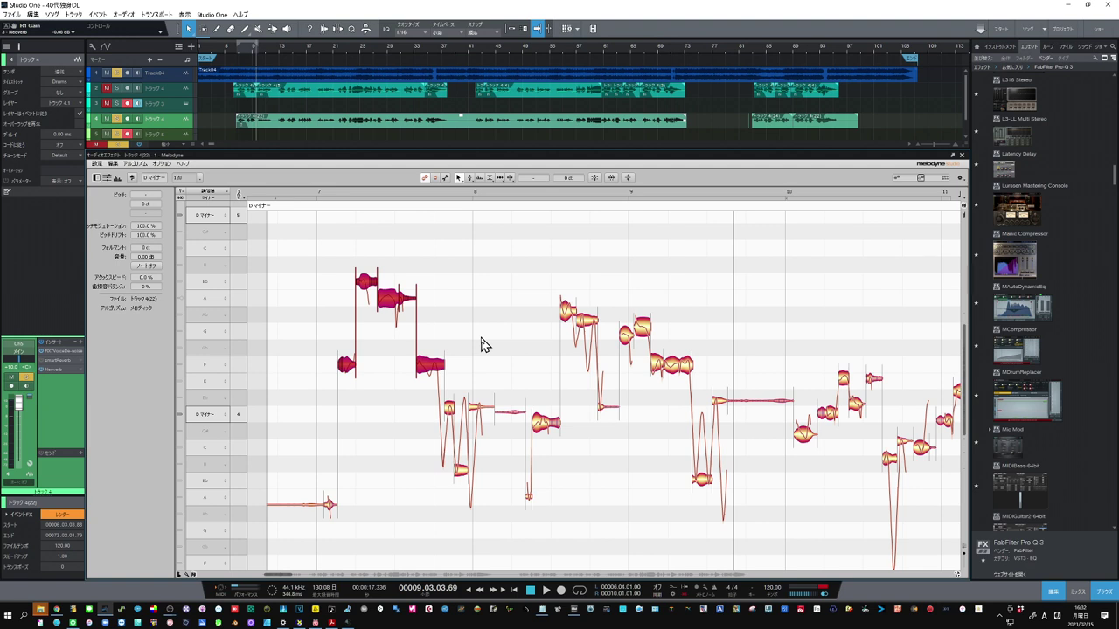
pyautogui.click(477, 336)
# Turn off pitch snapping (スナップなし) and nudge the first F4 note after bar 7 freely in pitch
pyautogui.click(350, 365)
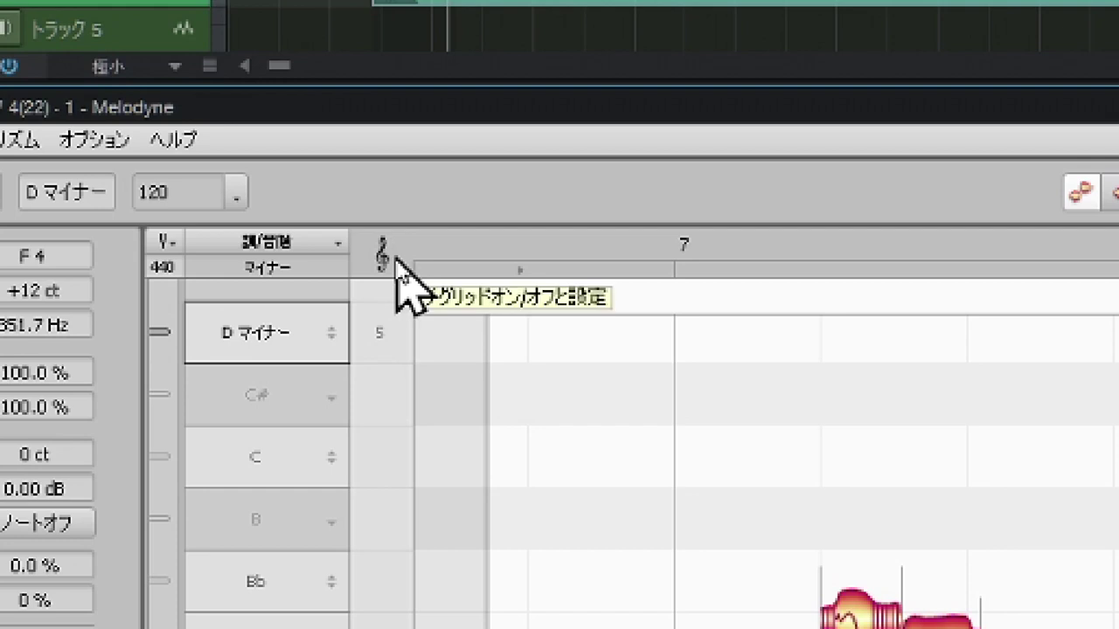
pyautogui.click(390, 262)
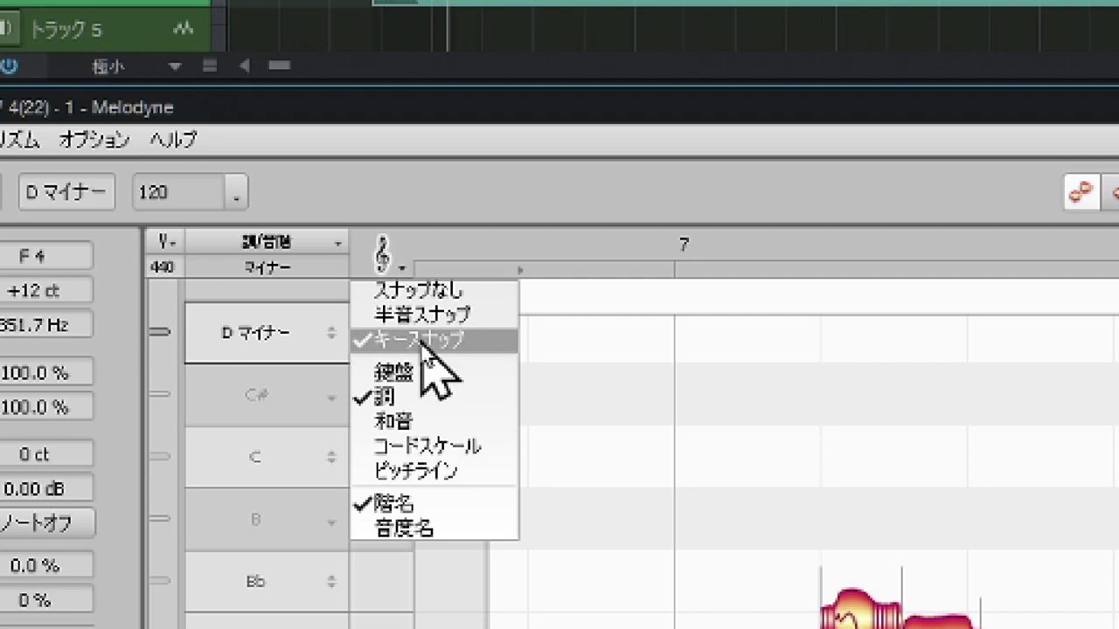
pyautogui.click(422, 298)
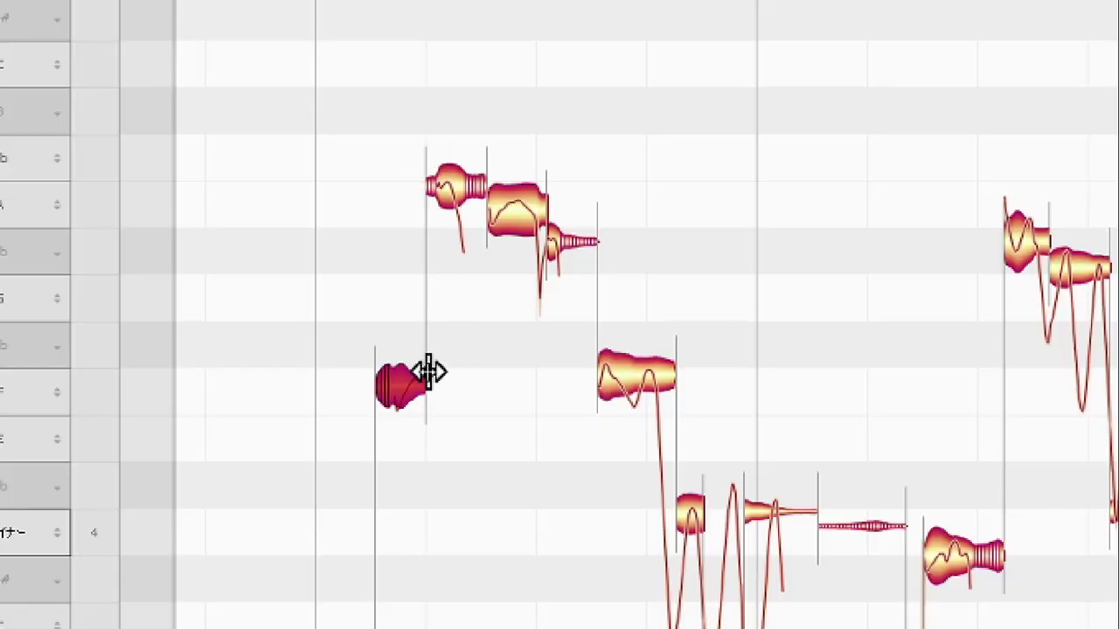
pyautogui.moveTo(407, 393)
pyautogui.mouseDown()
pyautogui.moveTo(418, 354)
pyautogui.moveTo(427, 394)
pyautogui.mouseUp()
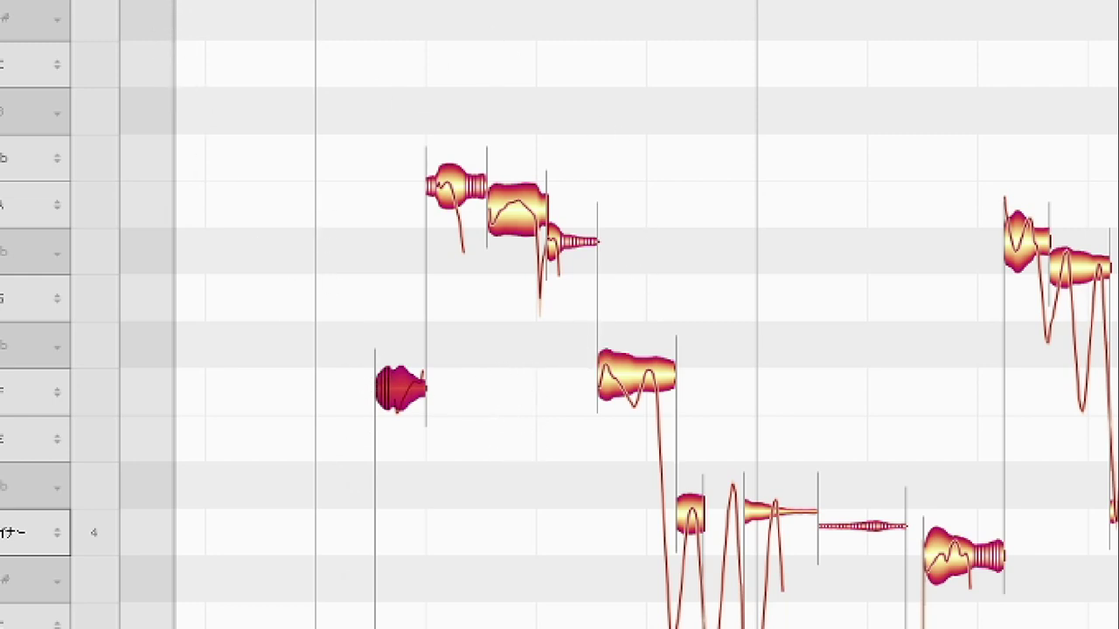
# Turn pitch snapping back on and move the selected note after bar 7 down to E4
pyautogui.click(70, 1)
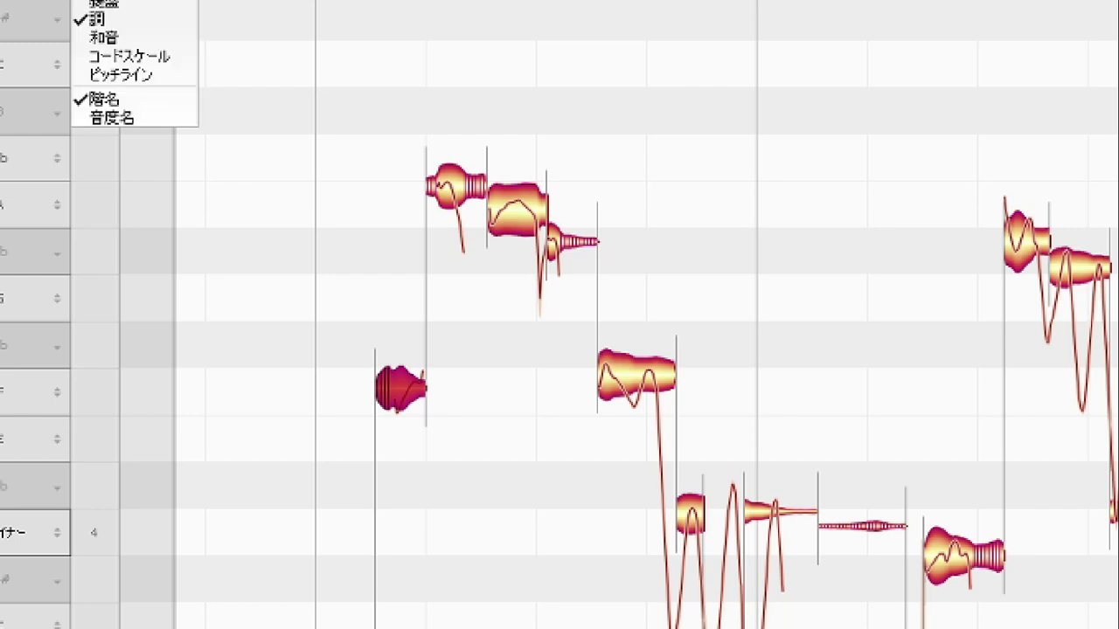
pyautogui.click(140, 14)
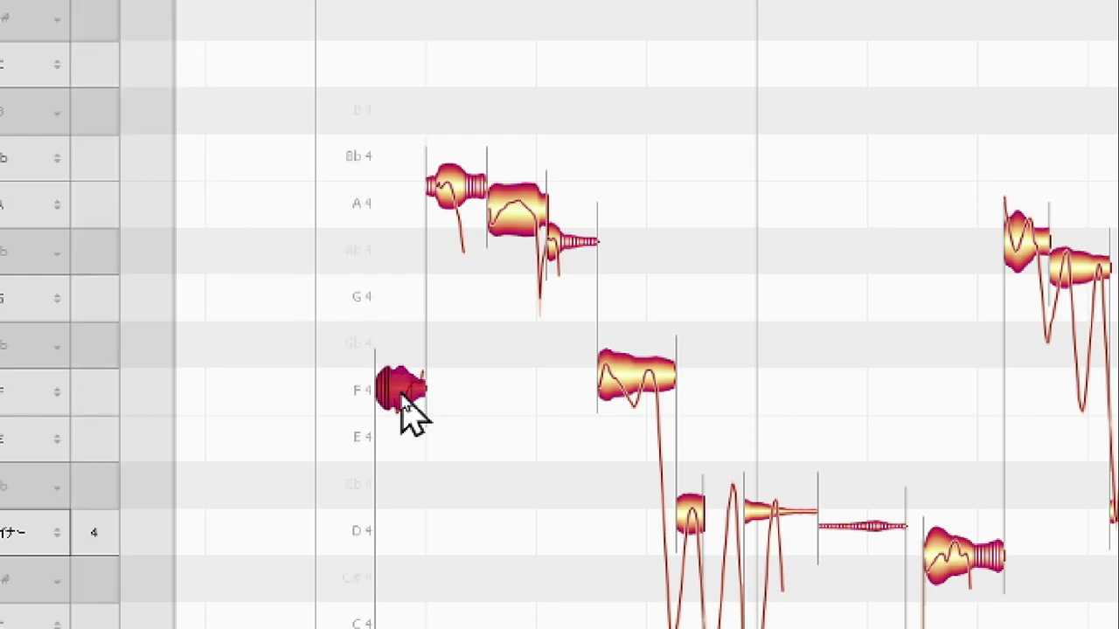
pyautogui.moveTo(402, 400)
pyautogui.mouseDown()
pyautogui.moveTo(415, 344)
pyautogui.moveTo(414, 418)
pyautogui.mouseUp()
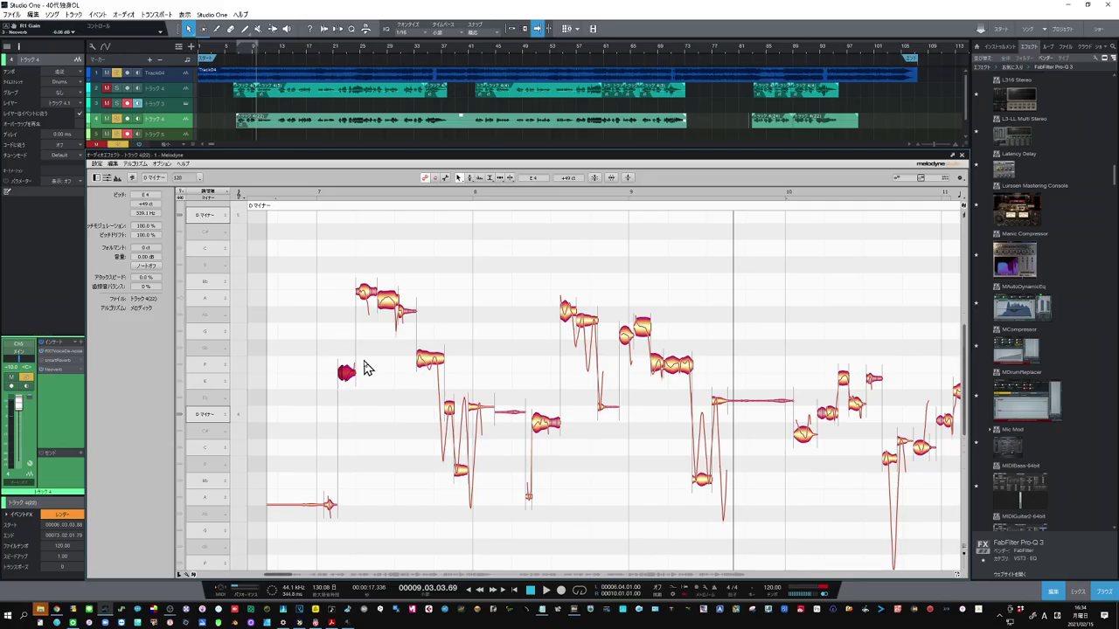
# Lower the E4 note after bar 7 slightly, and compare the first four notes between bars 7 and 8 with their originals
pyautogui.moveTo(344, 370); pyautogui.dragTo(345, 373)
pyautogui.moveTo(320, 262); pyautogui.dragTo(398, 402)
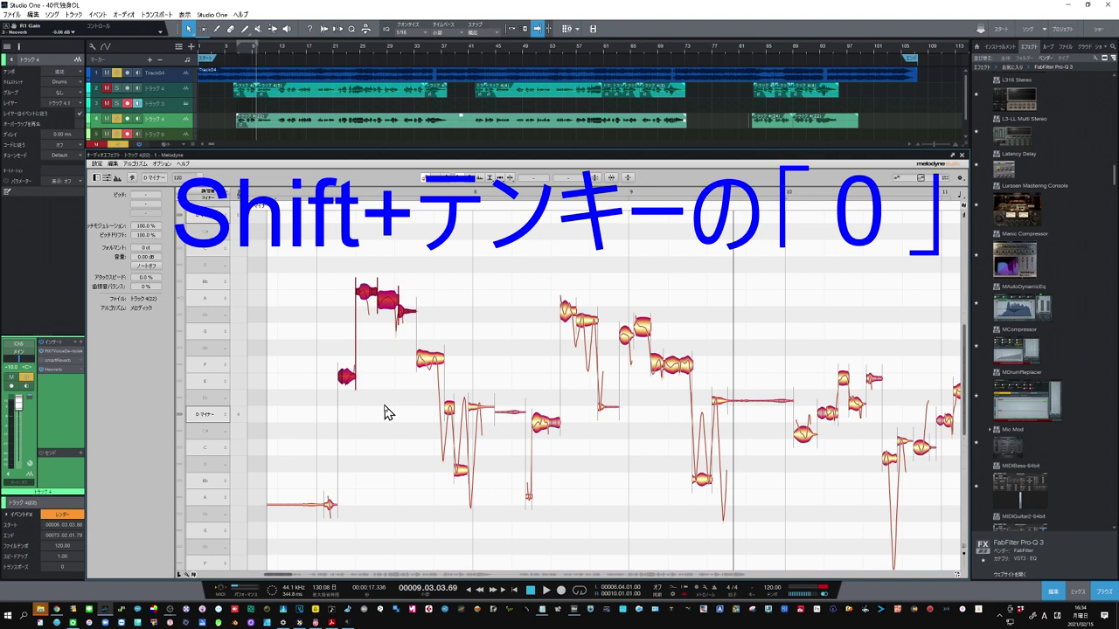
pyautogui.press('shift+KP_0')
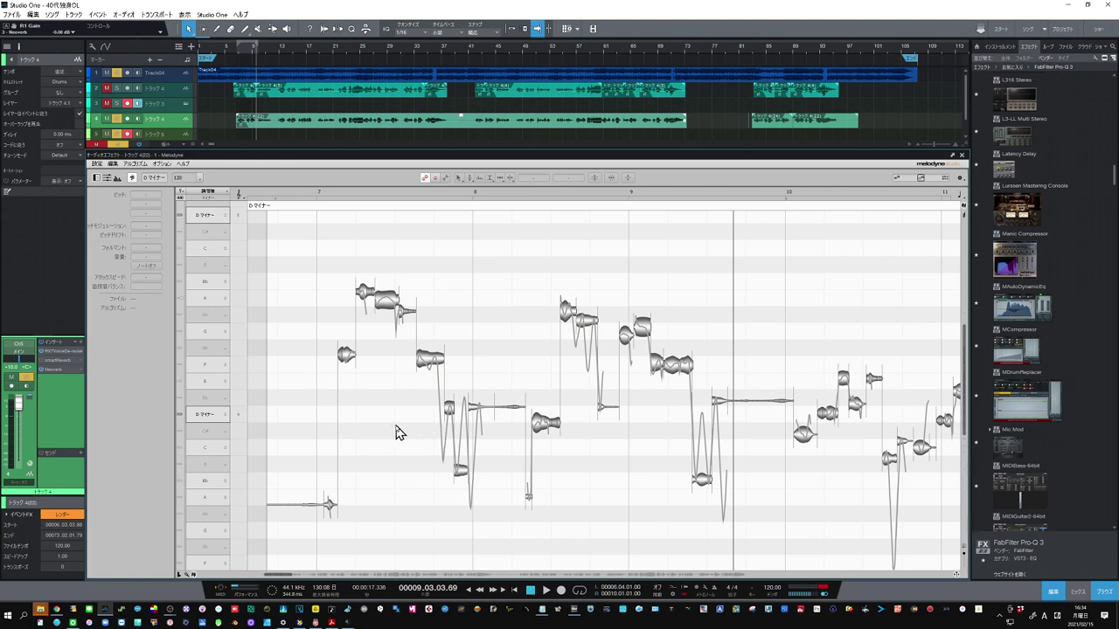
pyautogui.click(131, 178)
# Move the first five notes between bars 7 and 8 down a semitone and clear the selection
pyautogui.moveTo(294, 236); pyautogui.dragTo(418, 382)
pyautogui.moveTo(344, 358)
pyautogui.mouseDown()
pyautogui.moveTo(347, 377)
pyautogui.moveTo(345, 367)
pyautogui.mouseUp()
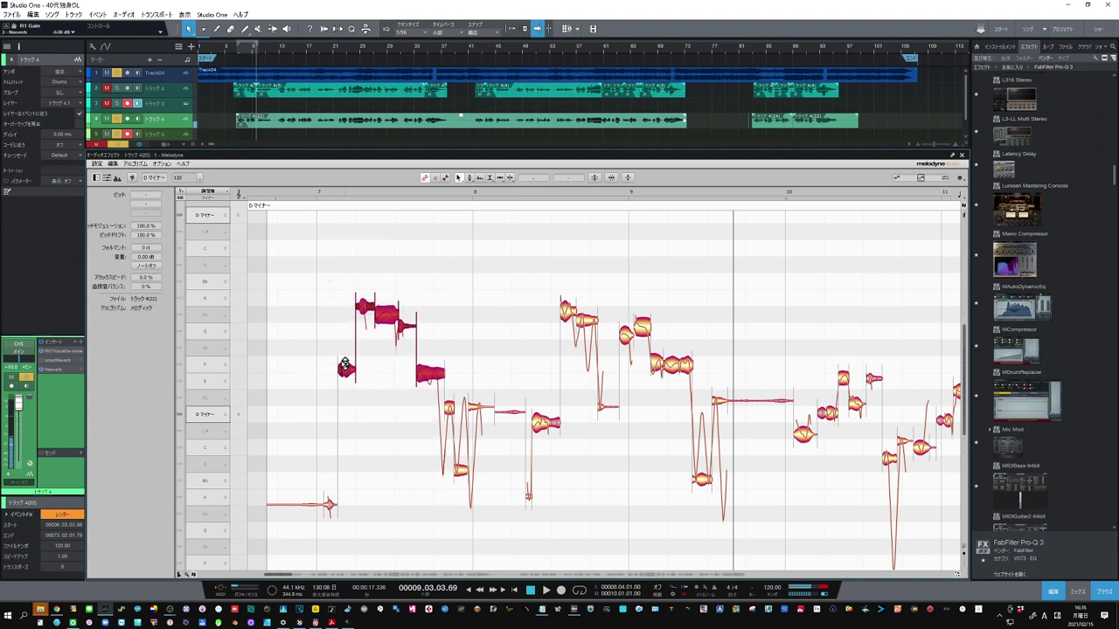
pyautogui.click(333, 331)
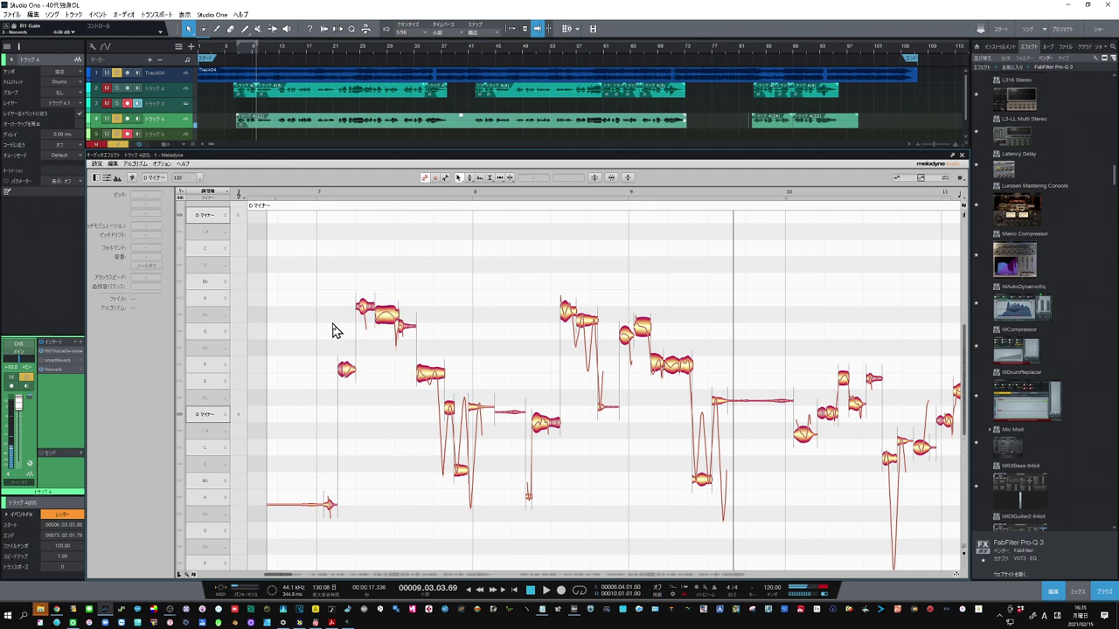
# Compare the edit with the original, and move the first five notes between bars 7 and 8 back up a semitone
pyautogui.click(132, 180)
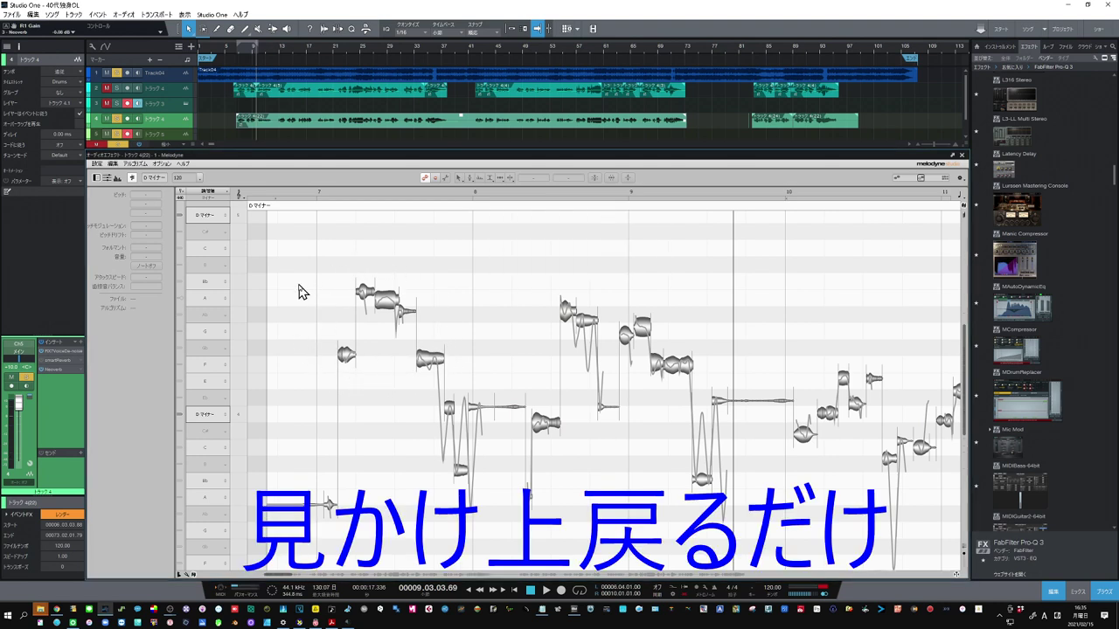
pyautogui.moveTo(298, 291); pyautogui.dragTo(404, 408)
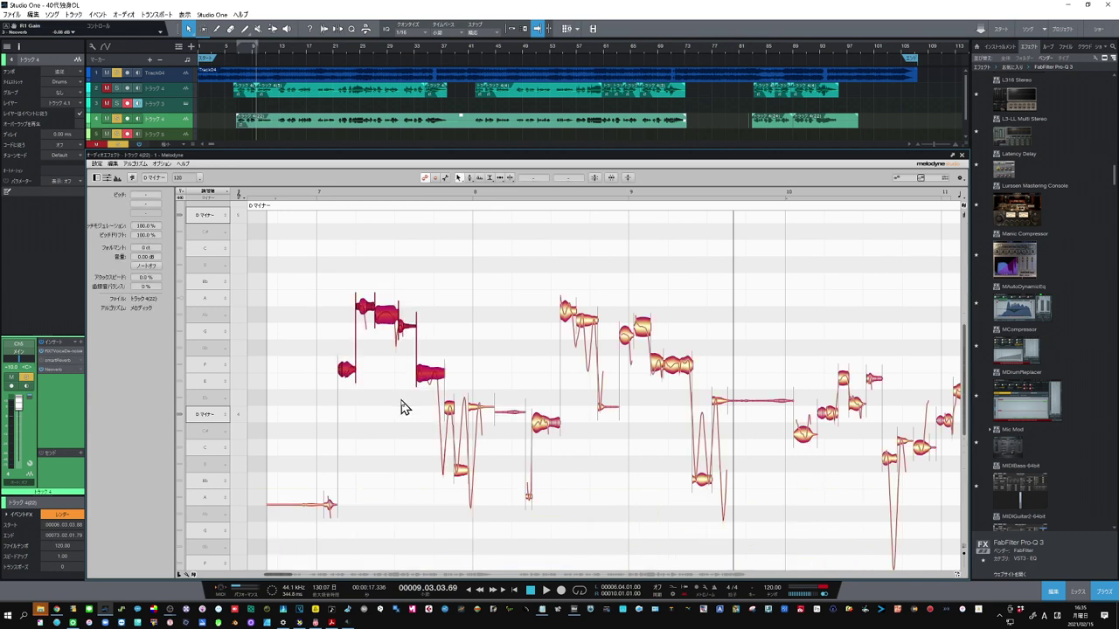
pyautogui.press('Up')
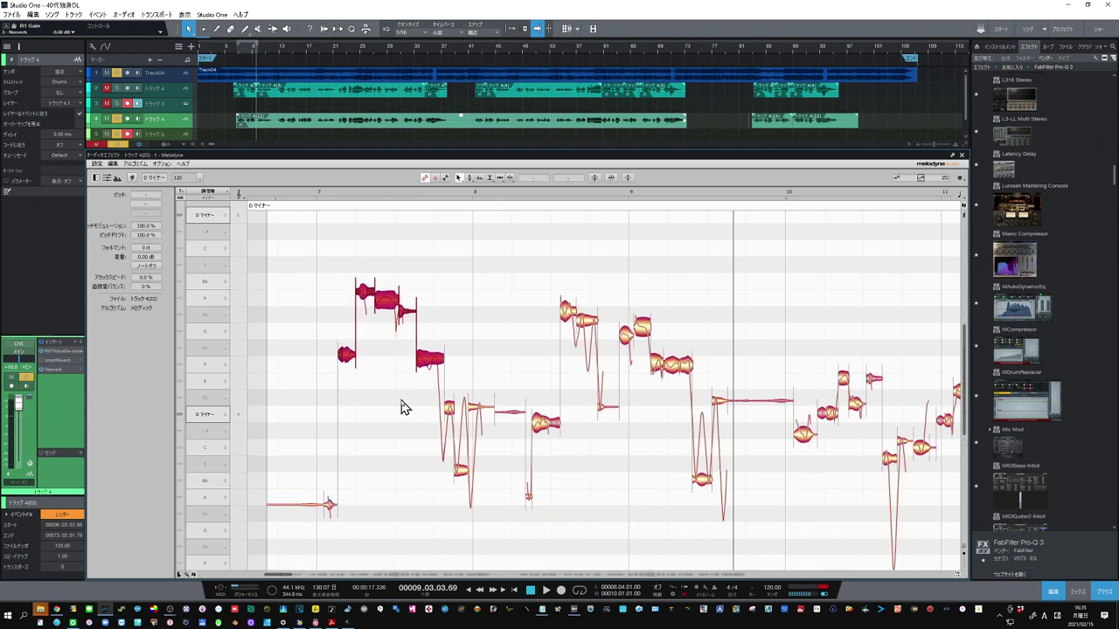
pyautogui.click(360, 408)
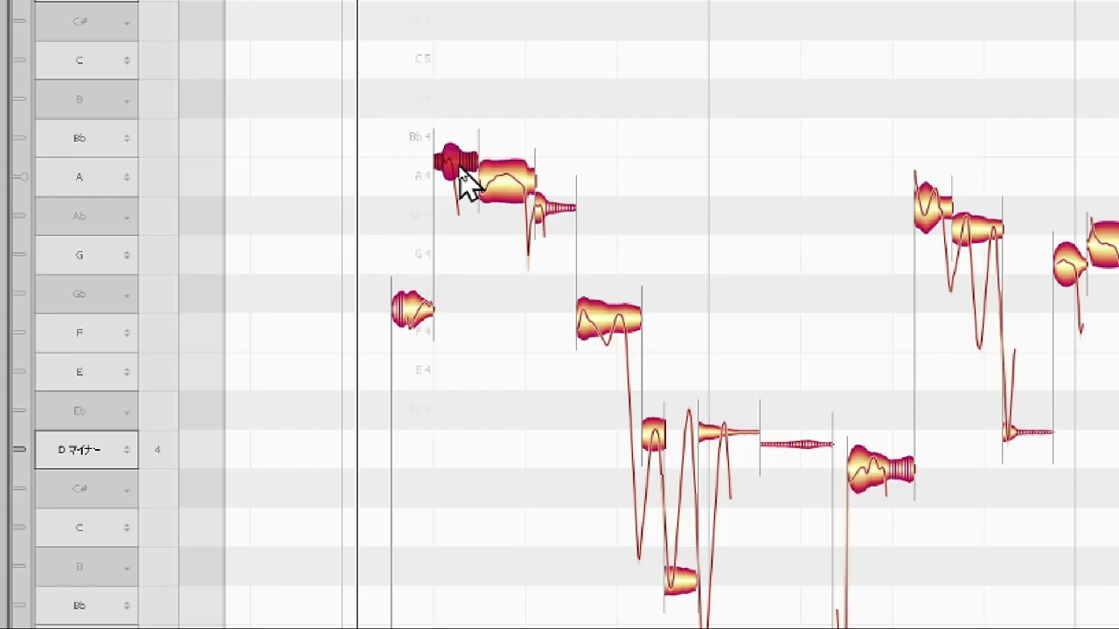
# Align the first and third notes of the high group after bar 7 with A4
pyautogui.moveTo(369, 295); pyautogui.dragTo(371, 299)
pyautogui.moveTo(469, 174); pyautogui.dragTo(468, 180)
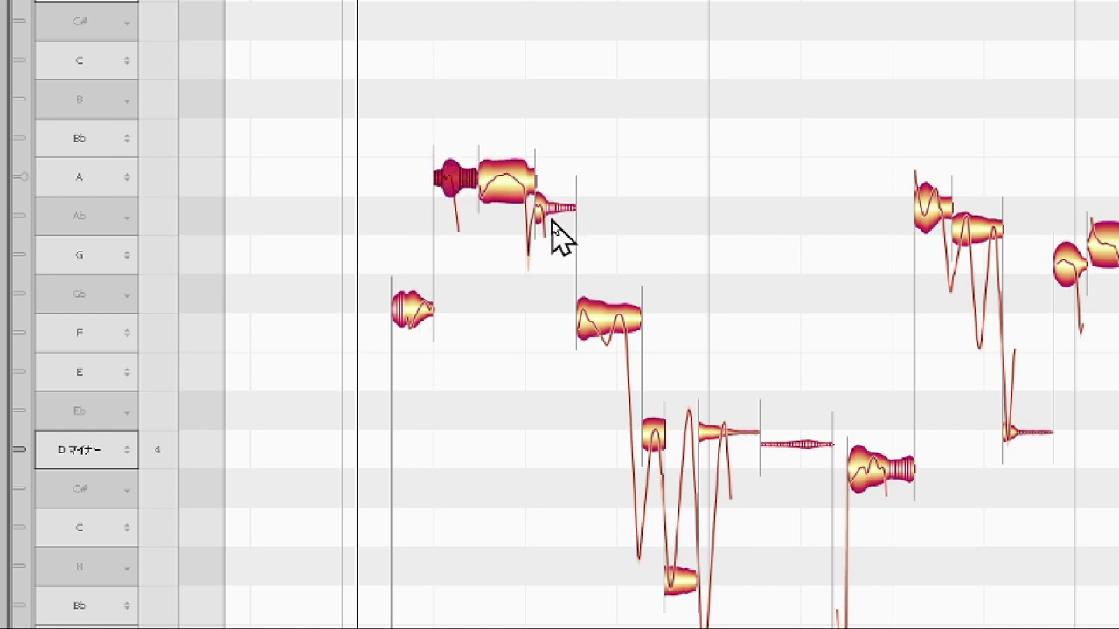
pyautogui.click(559, 206)
pyautogui.moveTo(562, 204); pyautogui.dragTo(568, 189)
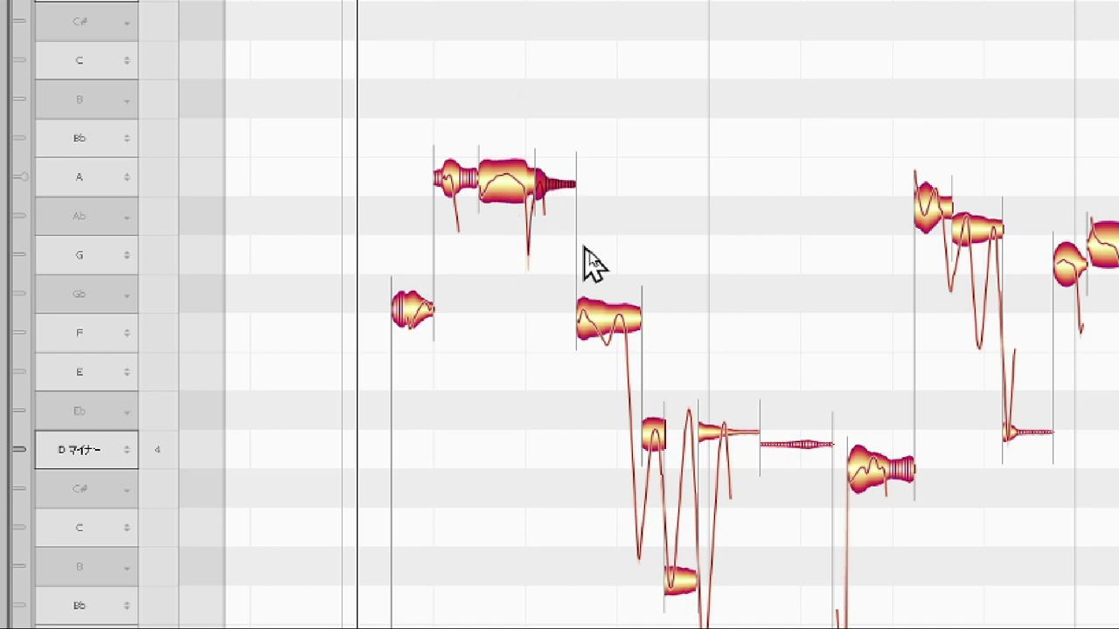
# Center the longer note following the A4 group and the short opening note after bar 7 on F4
pyautogui.click(612, 325)
pyautogui.moveTo(612, 319); pyautogui.dragTo(635, 327)
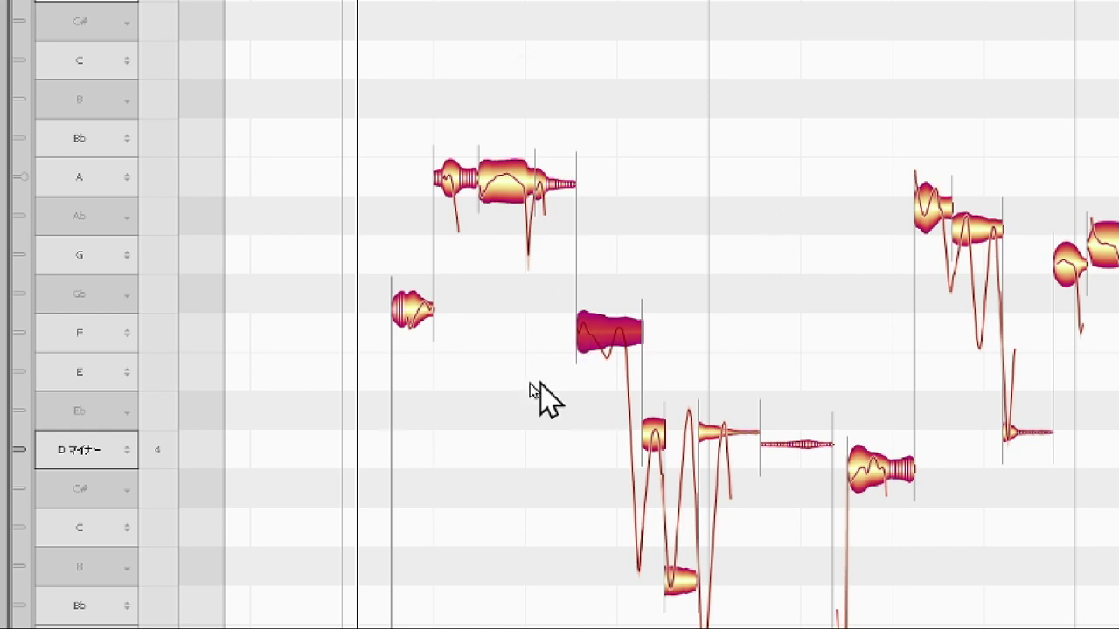
pyautogui.moveTo(415, 331)
pyautogui.mouseDown()
pyautogui.moveTo(412, 319)
pyautogui.moveTo(421, 332)
pyautogui.mouseUp()
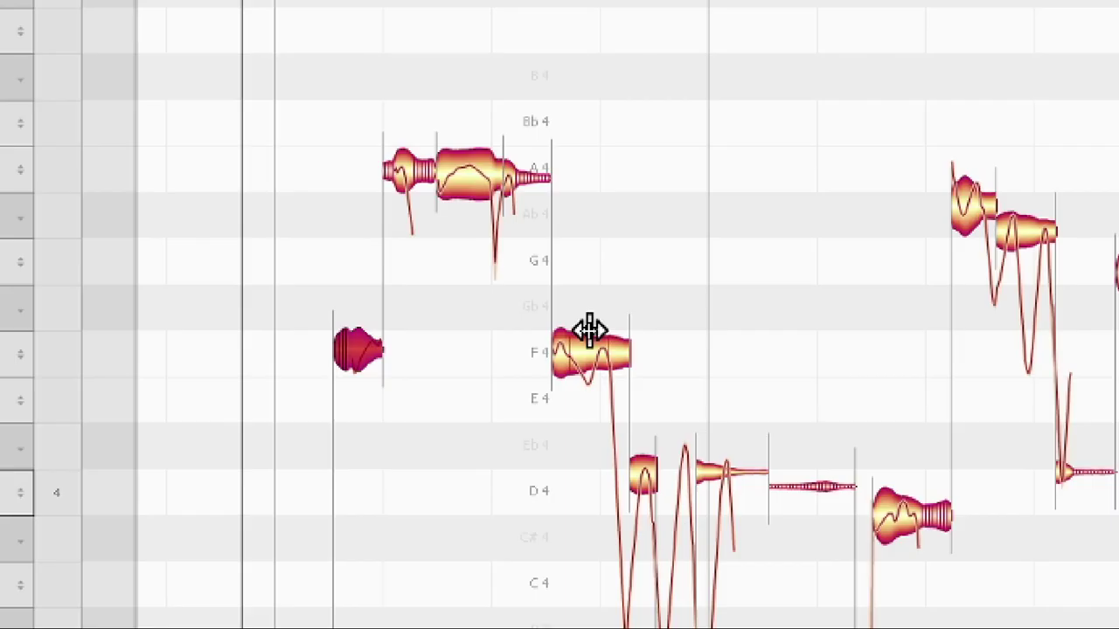
# Split the longer F4 note before bar 8 into two parts and remove the note separation again
pyautogui.click(430, 361)
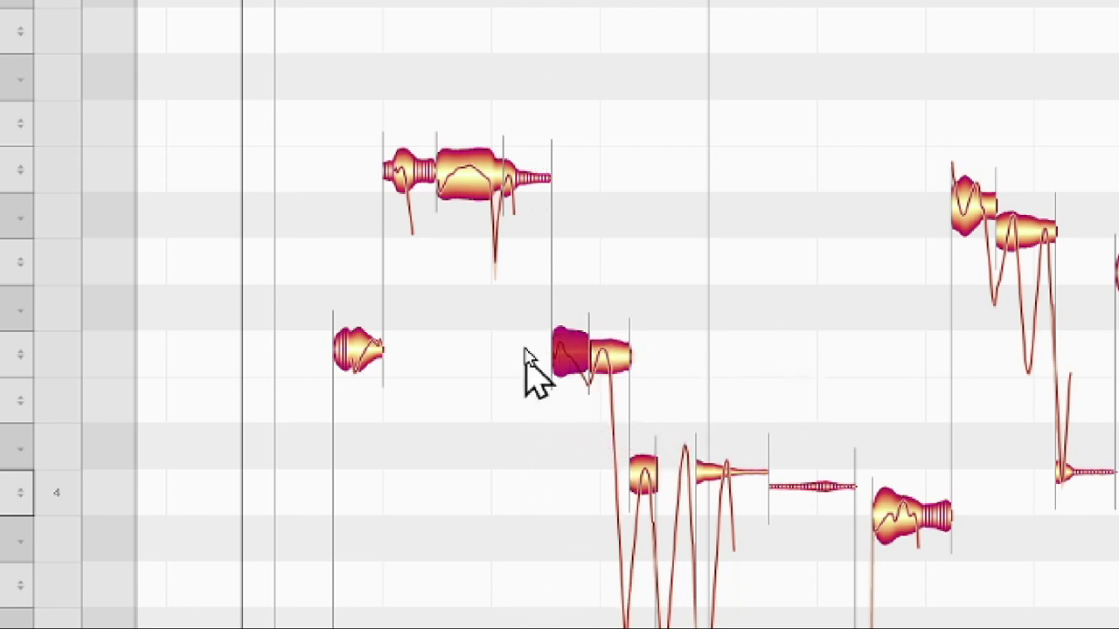
pyautogui.doubleClick(593, 330)
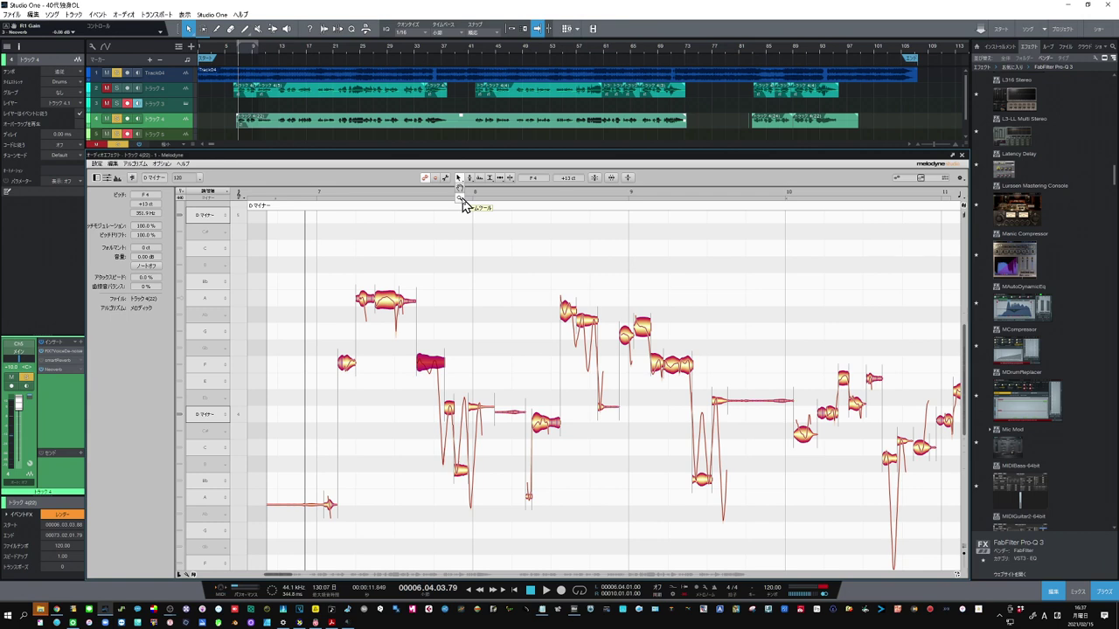
# Fine-tune the middle A4 note after bar 7 to +6 ct with the Pitch tool
pyautogui.click(461, 199)
pyautogui.click(459, 179)
pyautogui.click(470, 179)
pyautogui.click(470, 179)
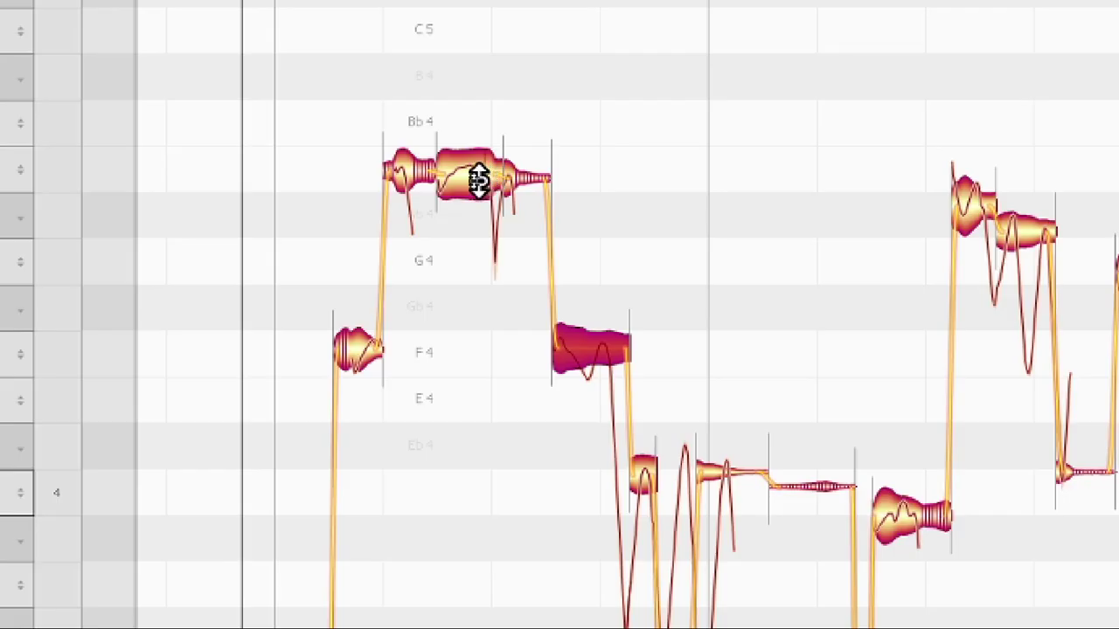
pyautogui.click(391, 300)
pyautogui.moveTo(480, 166)
pyautogui.mouseDown()
pyautogui.moveTo(482, 143)
pyautogui.moveTo(484, 172)
pyautogui.mouseUp()
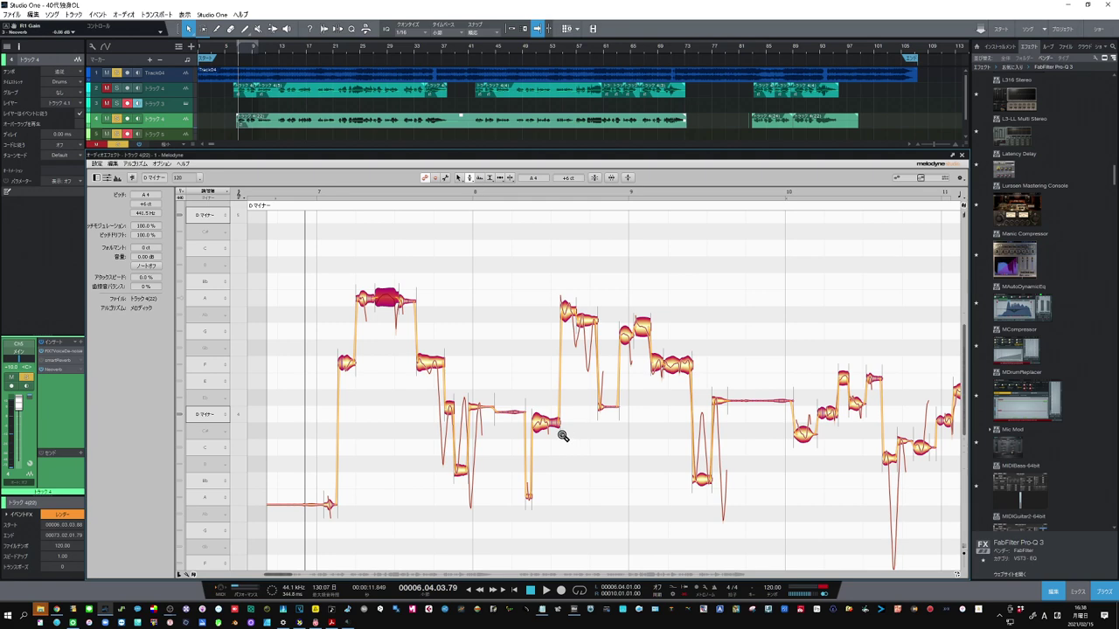
# Set the pitch modulation of the note just below D4 after bar 8 to 257% and clear the selection
pyautogui.moveTo(540, 427); pyautogui.dragTo(697, 515)
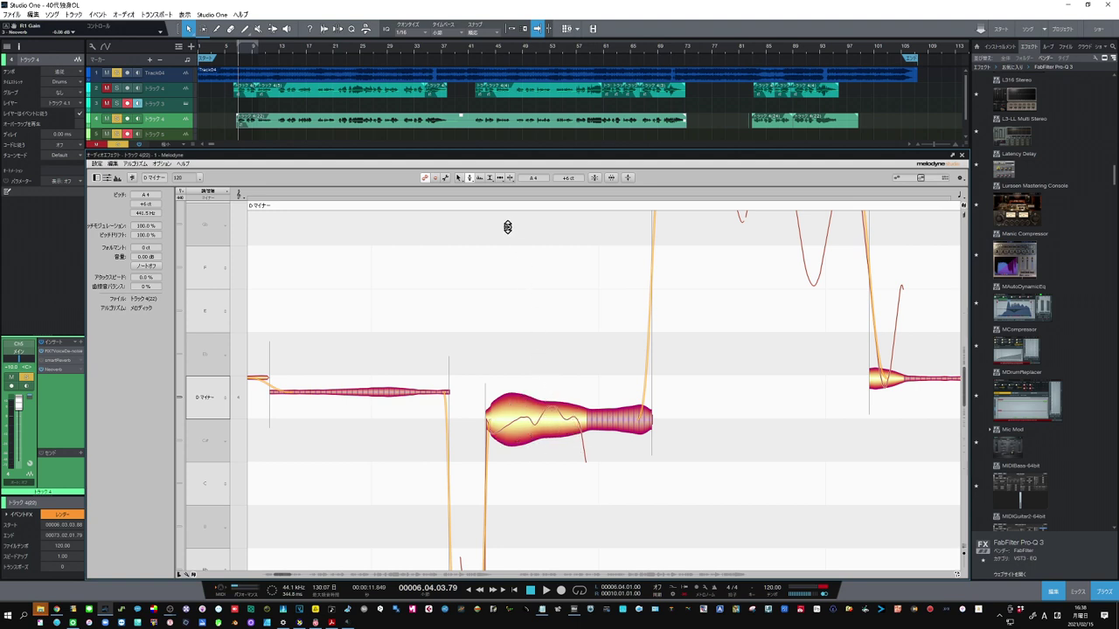
pyautogui.click(469, 180)
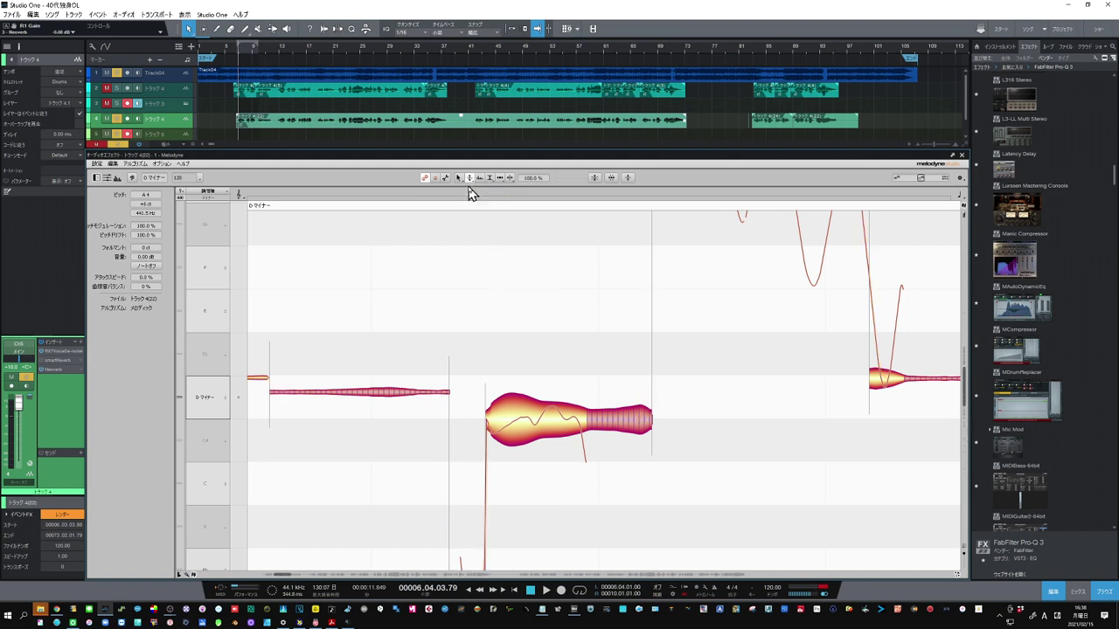
pyautogui.click(548, 421)
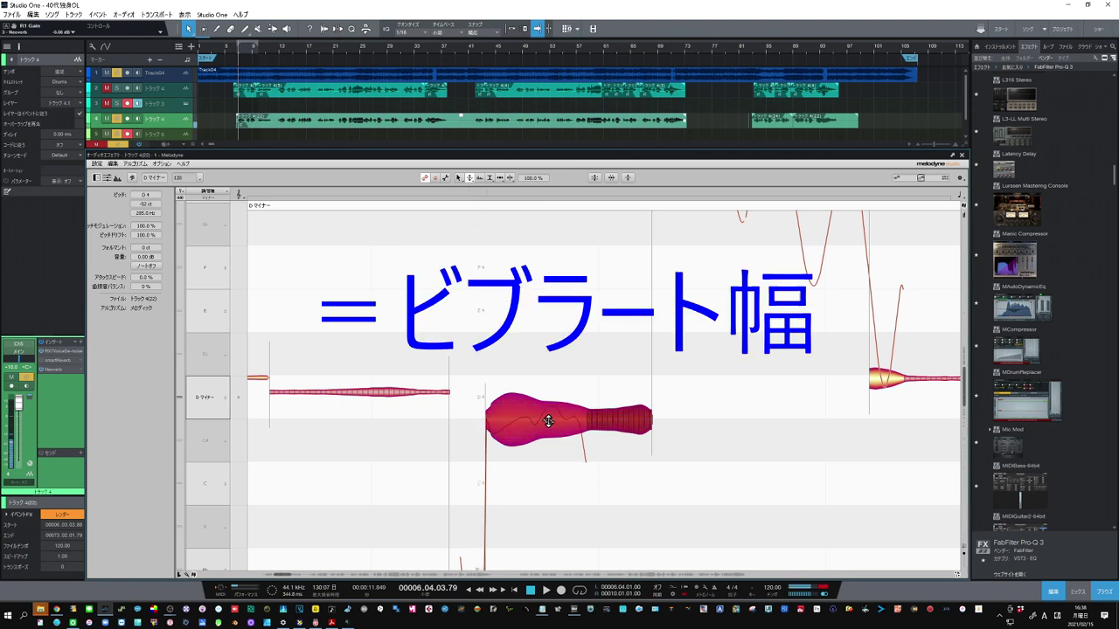
pyautogui.moveTo(548, 421); pyautogui.dragTo(548, 355)
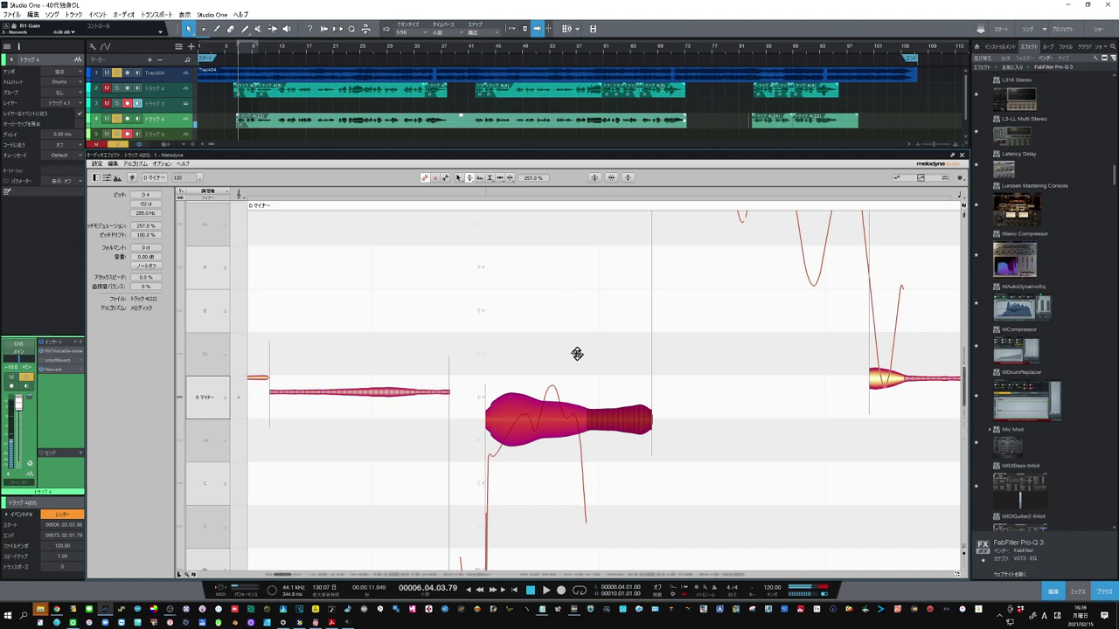
pyautogui.click(577, 353)
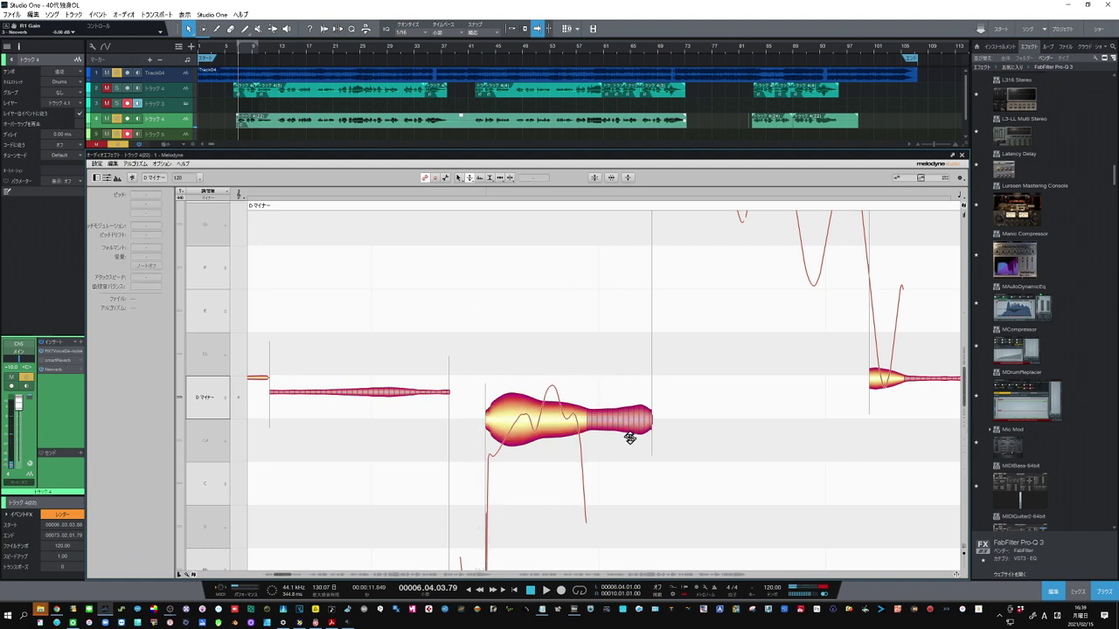
# Reduce the pitch modulation of the note just below D4 to flatten its vibrato, and deselect the note
pyautogui.click(546, 417)
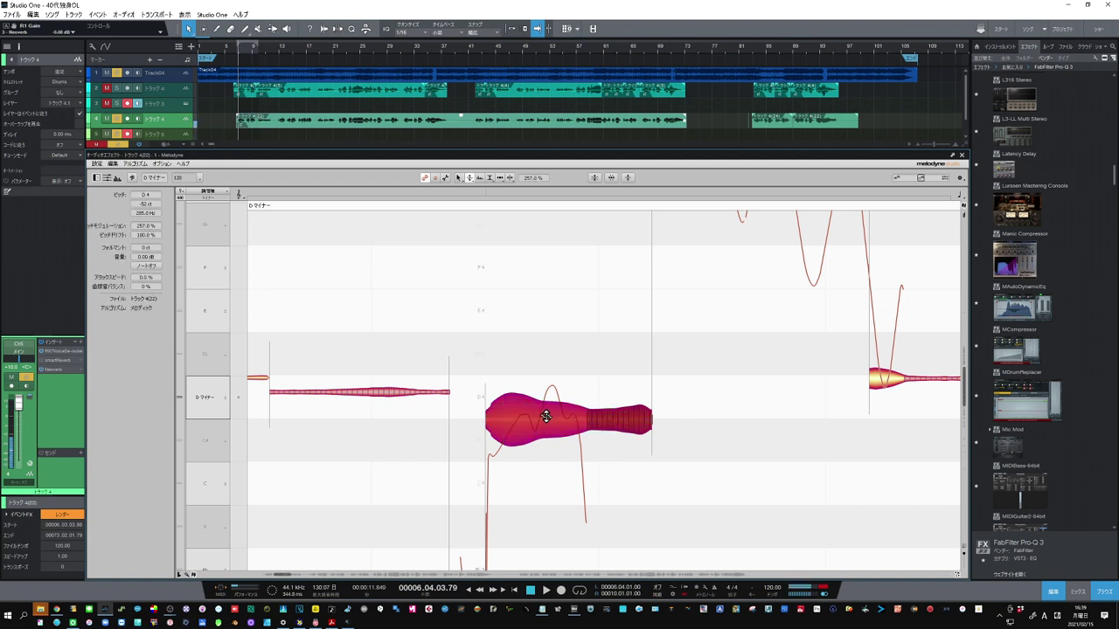
pyautogui.moveTo(546, 417); pyautogui.dragTo(554, 508)
pyautogui.click(594, 373)
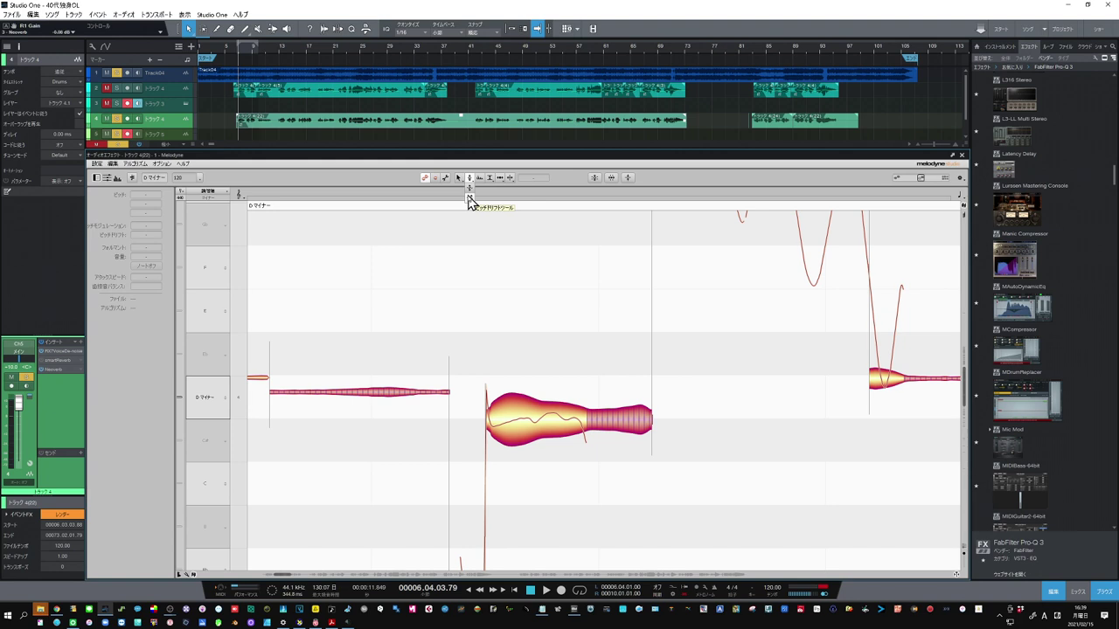
# Try pitch drift values of -211% and -23% on the long F4 note before bar 21, and settle on -174%
pyautogui.click(470, 199)
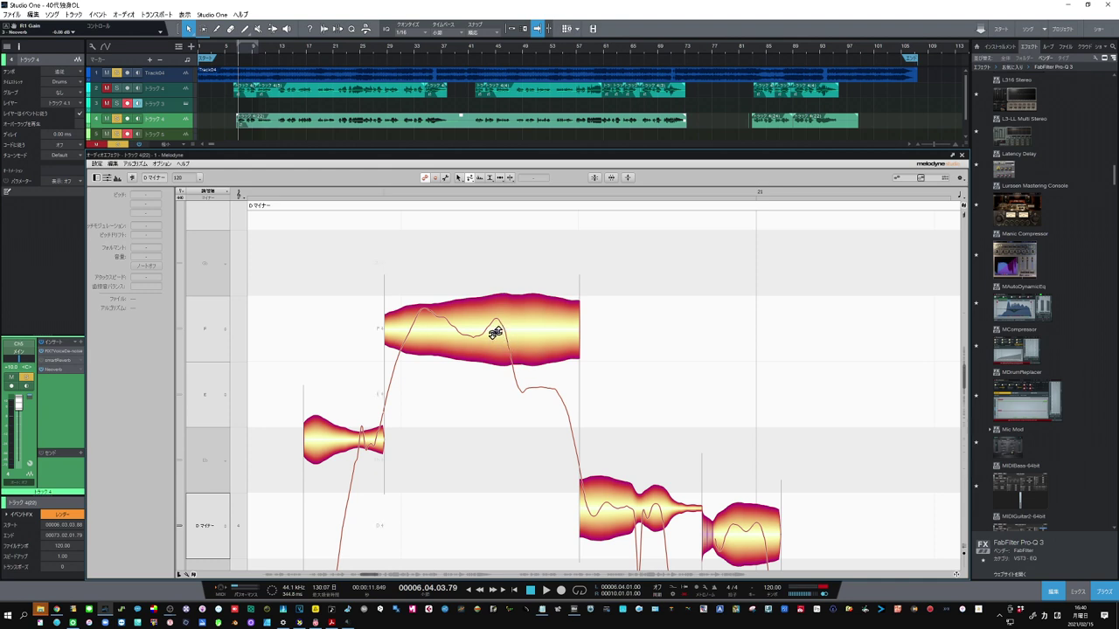
pyautogui.click(495, 333)
pyautogui.moveTo(495, 333); pyautogui.dragTo(501, 468)
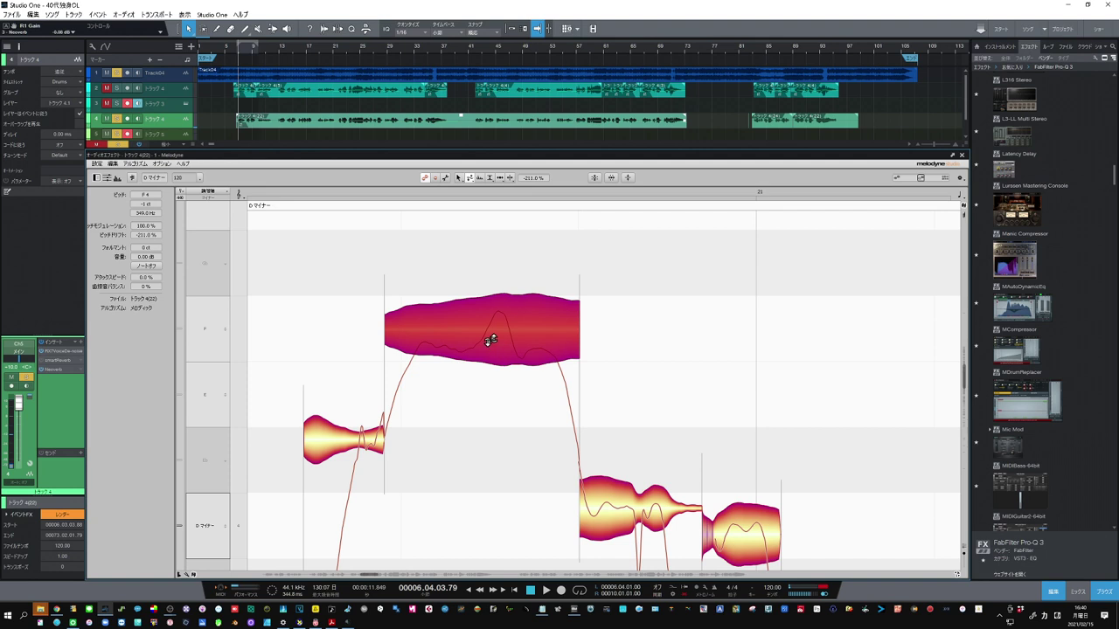
pyautogui.moveTo(490, 344); pyautogui.dragTo(490, 262)
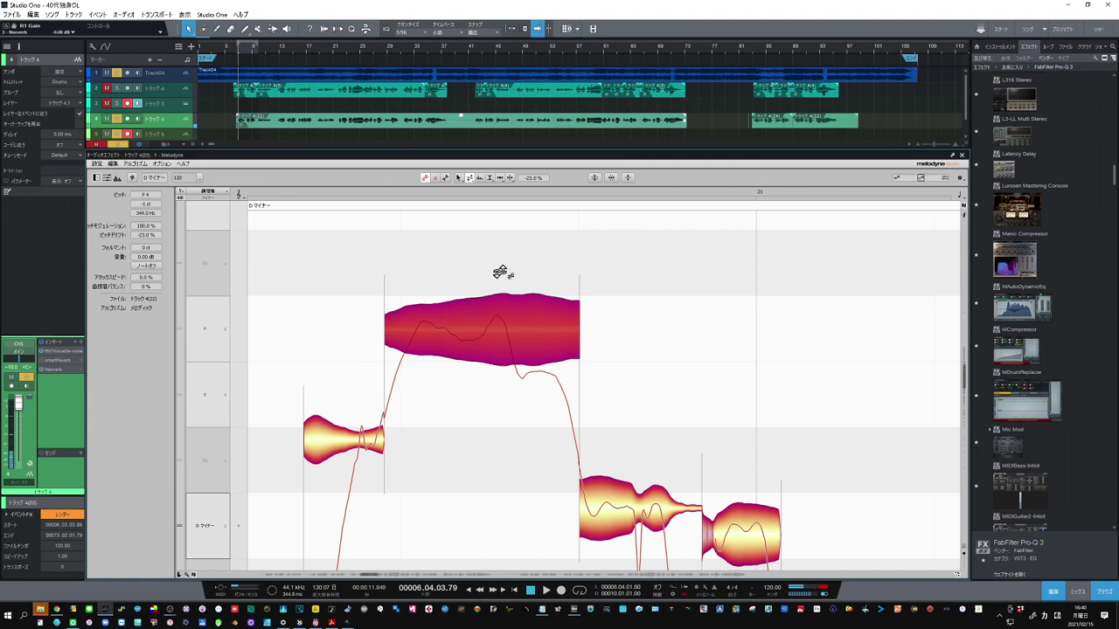
pyautogui.click(616, 297)
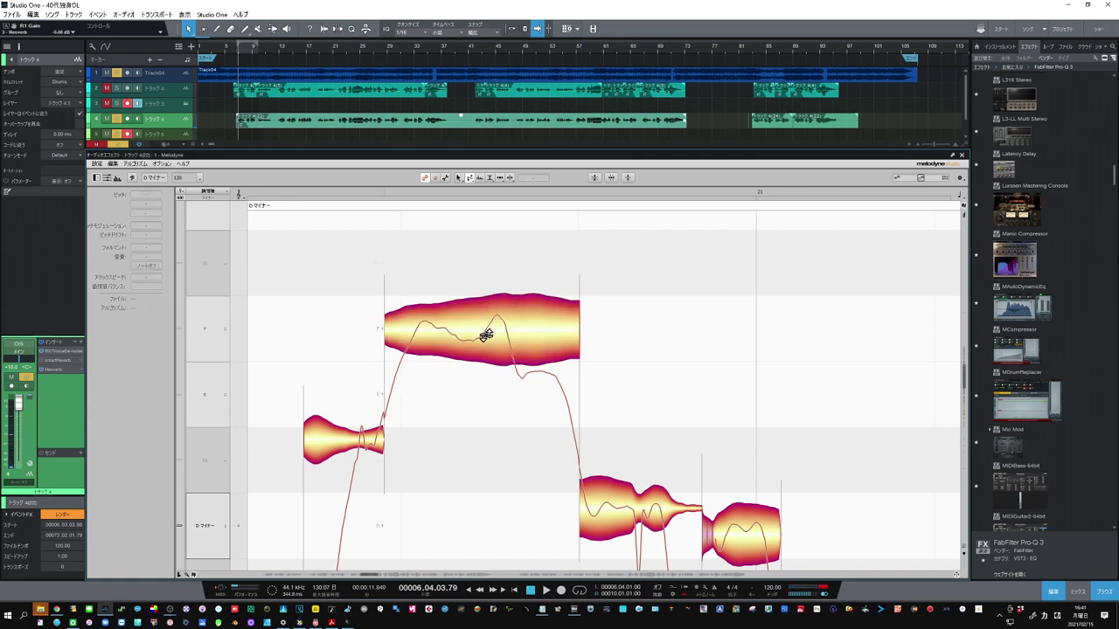
pyautogui.moveTo(486, 335); pyautogui.dragTo(485, 182)
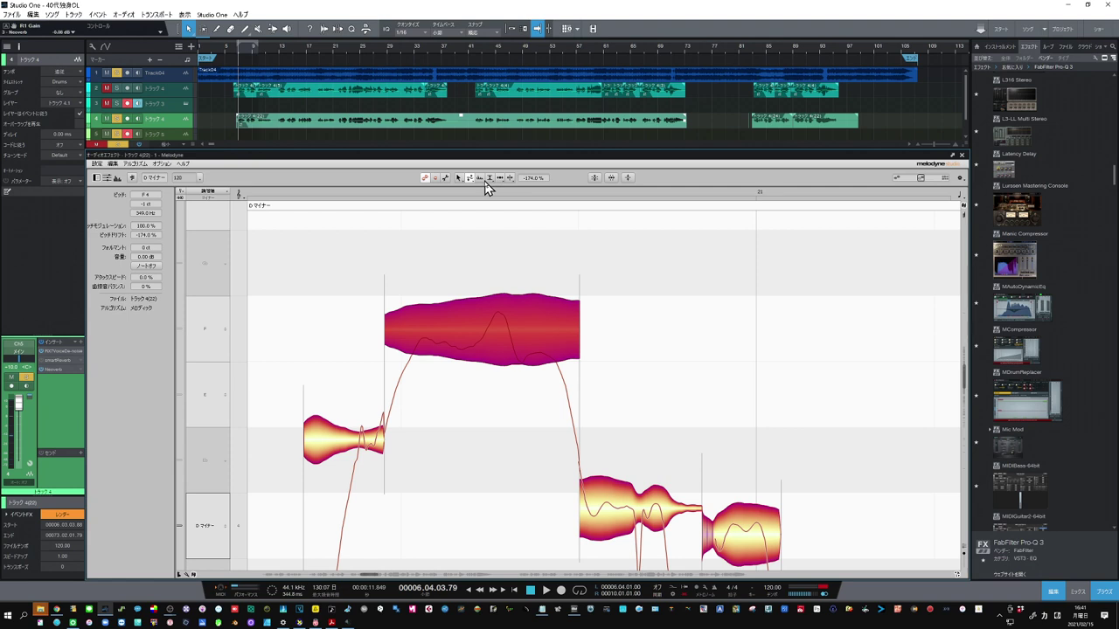
# Lower the volume of the long F4 note before bar 21 to about -4 dB and clear the selection
pyautogui.click(483, 177)
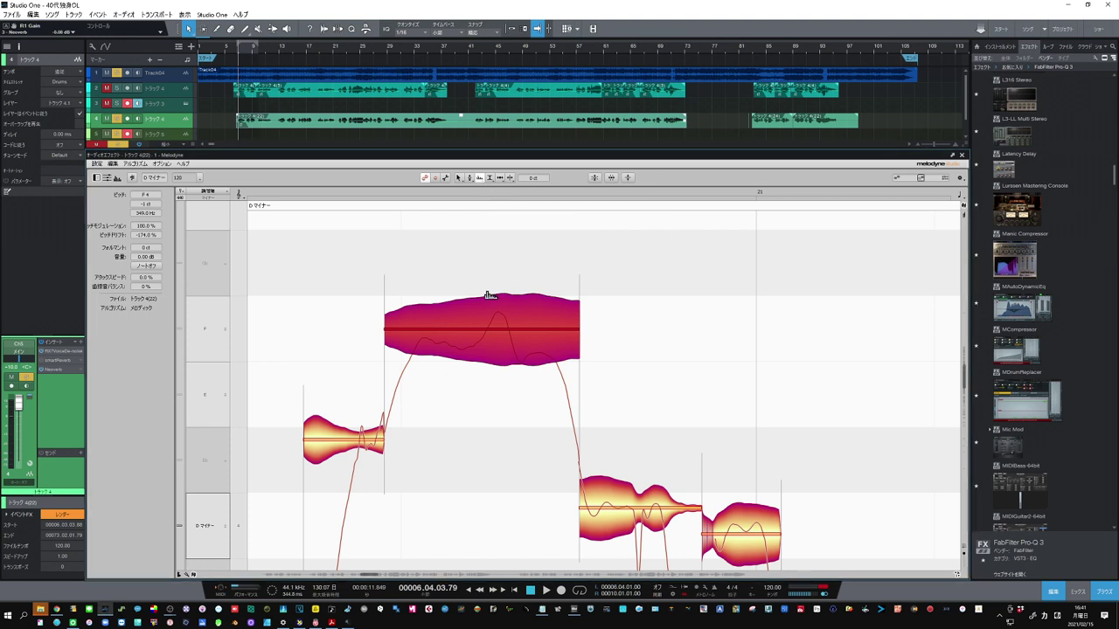
pyautogui.click(491, 180)
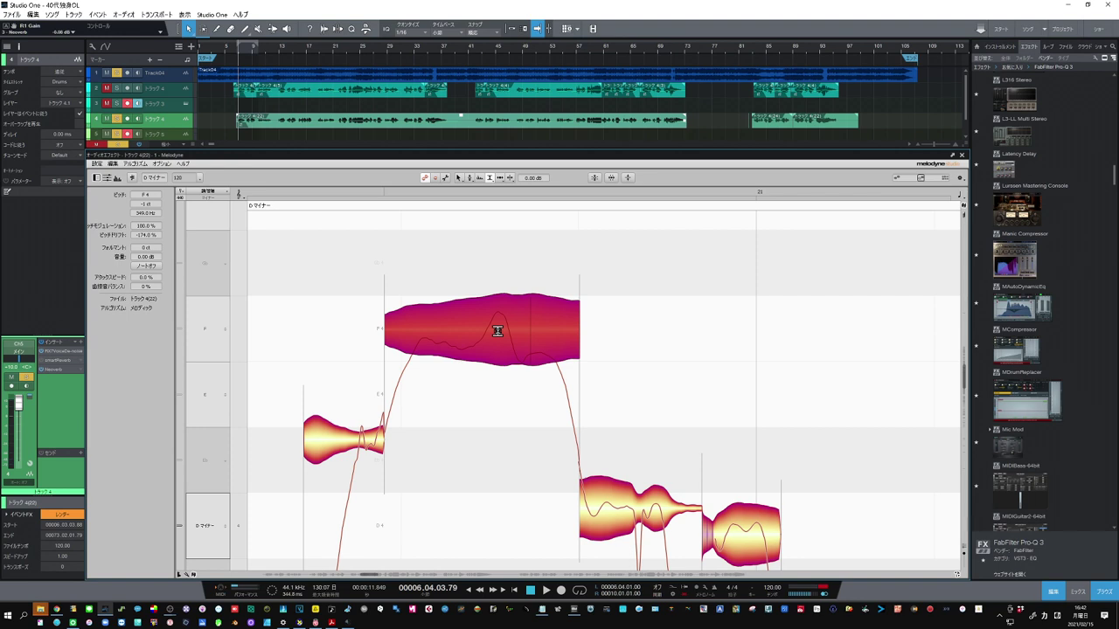
pyautogui.moveTo(498, 330)
pyautogui.mouseDown()
pyautogui.moveTo(498, 285)
pyautogui.moveTo(495, 345)
pyautogui.mouseUp()
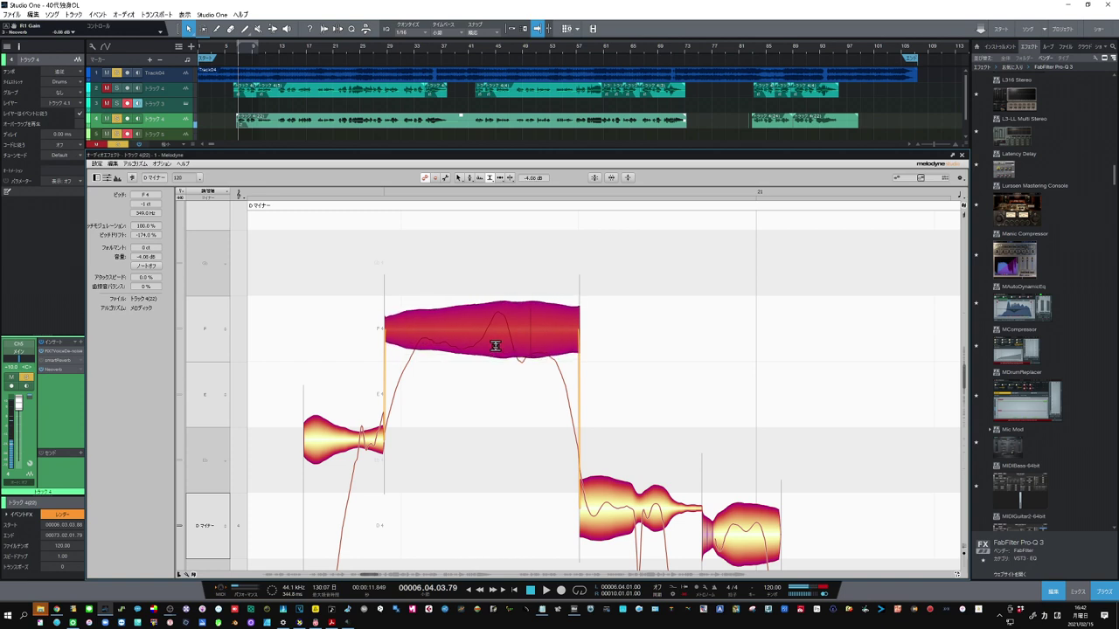
pyautogui.click(477, 228)
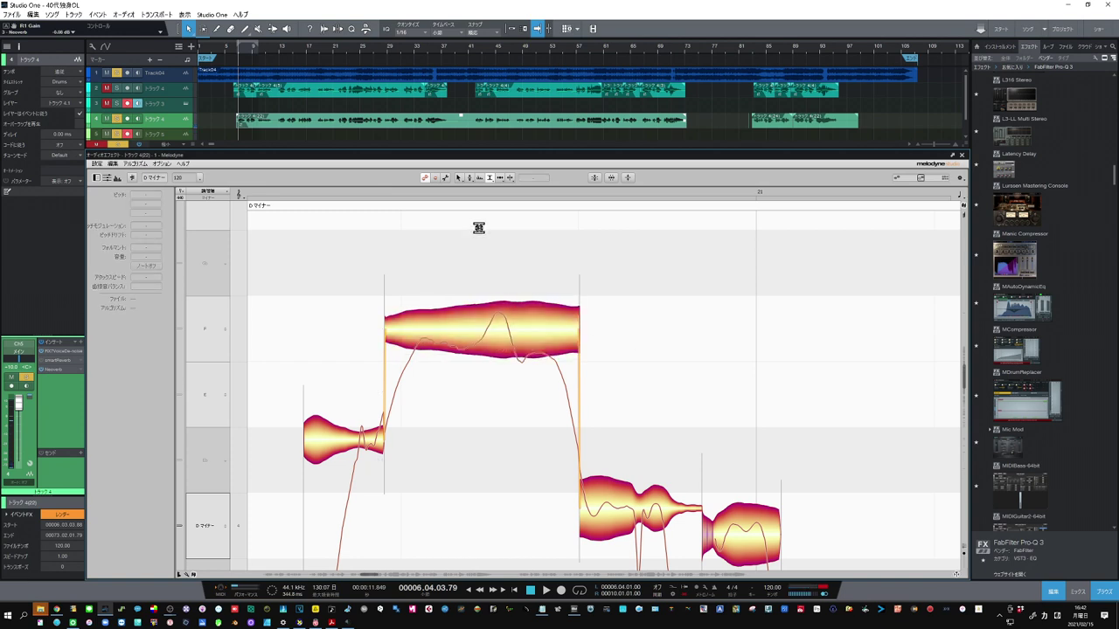
# Add a fade-in over roughly the first quarter of the long F4 note before bar 21 with the Fade tool (フェードツール)
pyautogui.click(491, 182)
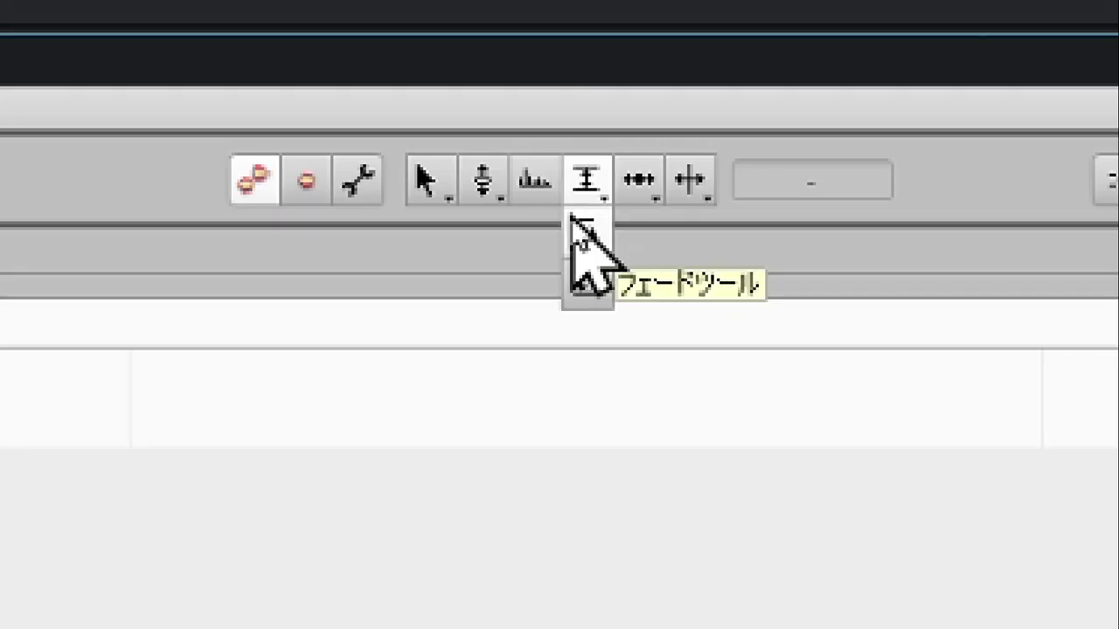
pyautogui.click(577, 229)
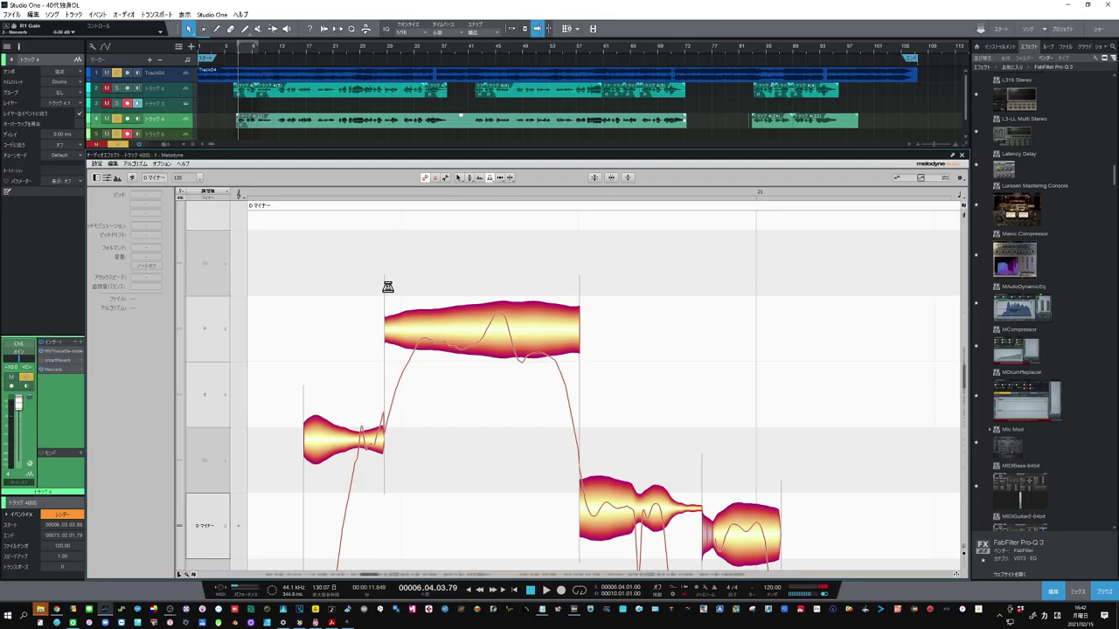
pyautogui.click(387, 330)
pyautogui.moveTo(386, 331); pyautogui.dragTo(432, 331)
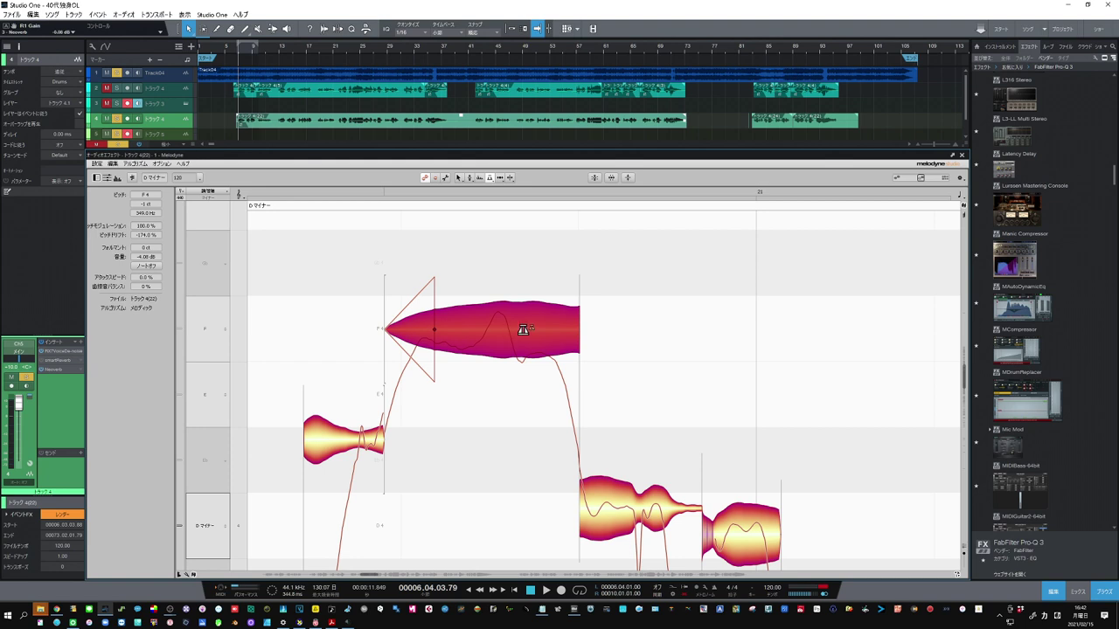
# Add a fade-out over roughly the last third of the long F4 note before bar 21
pyautogui.click(578, 330)
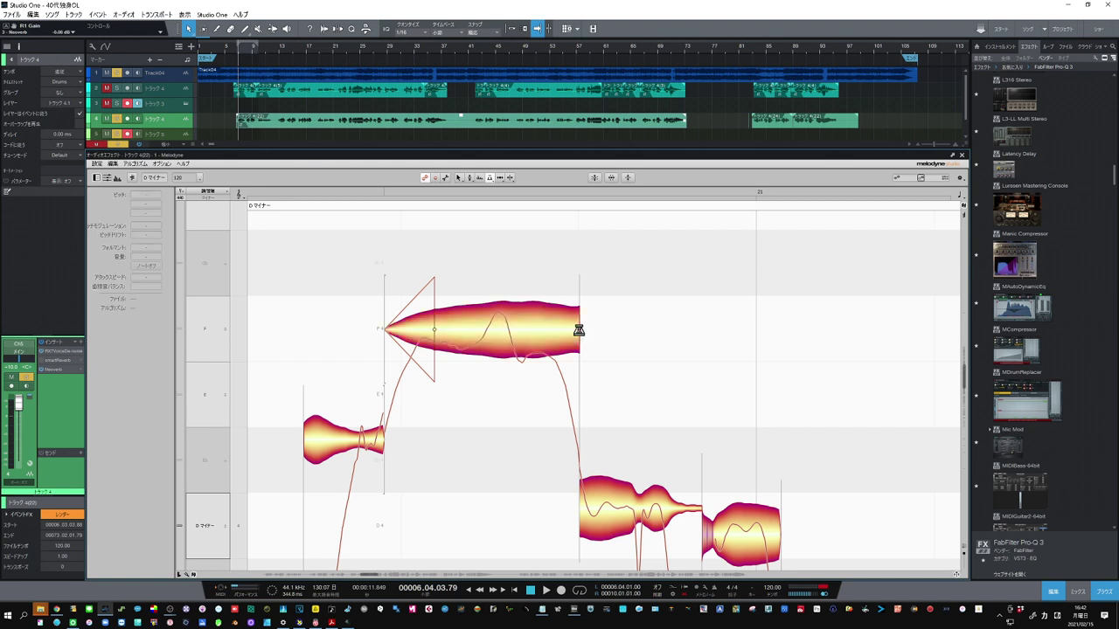
pyautogui.click(577, 331)
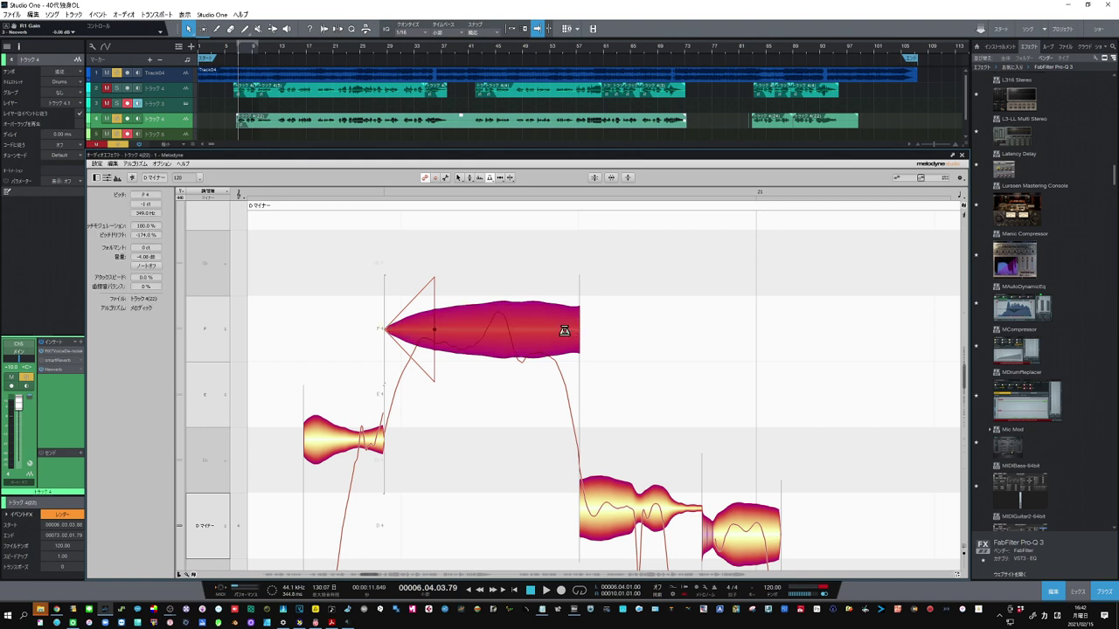
pyautogui.click(578, 327)
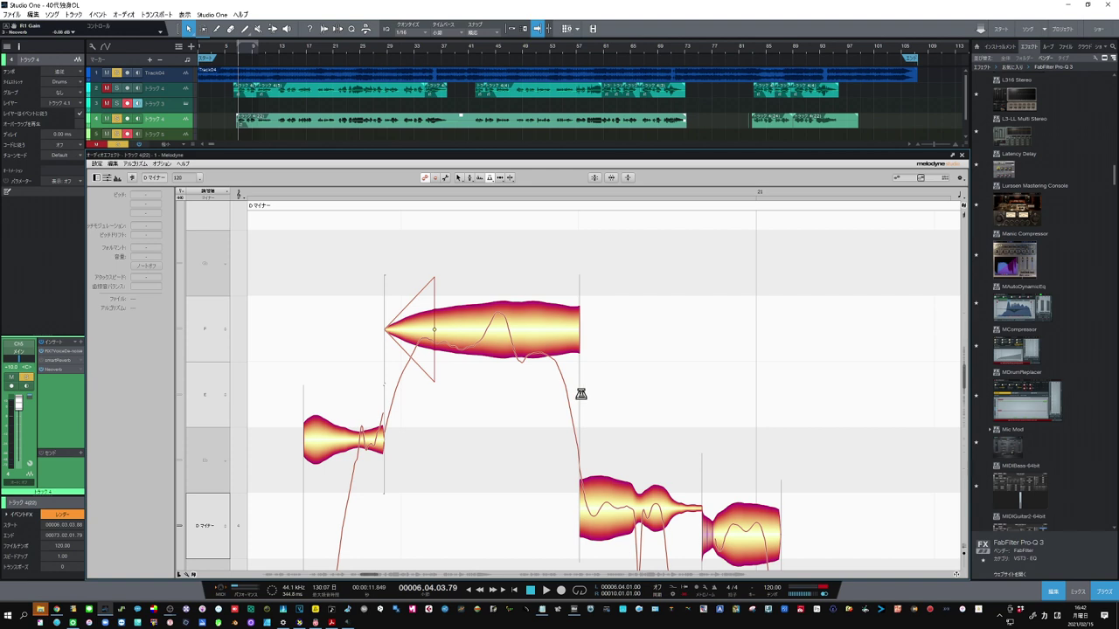
pyautogui.click(548, 343)
pyautogui.moveTo(538, 344); pyautogui.dragTo(511, 349)
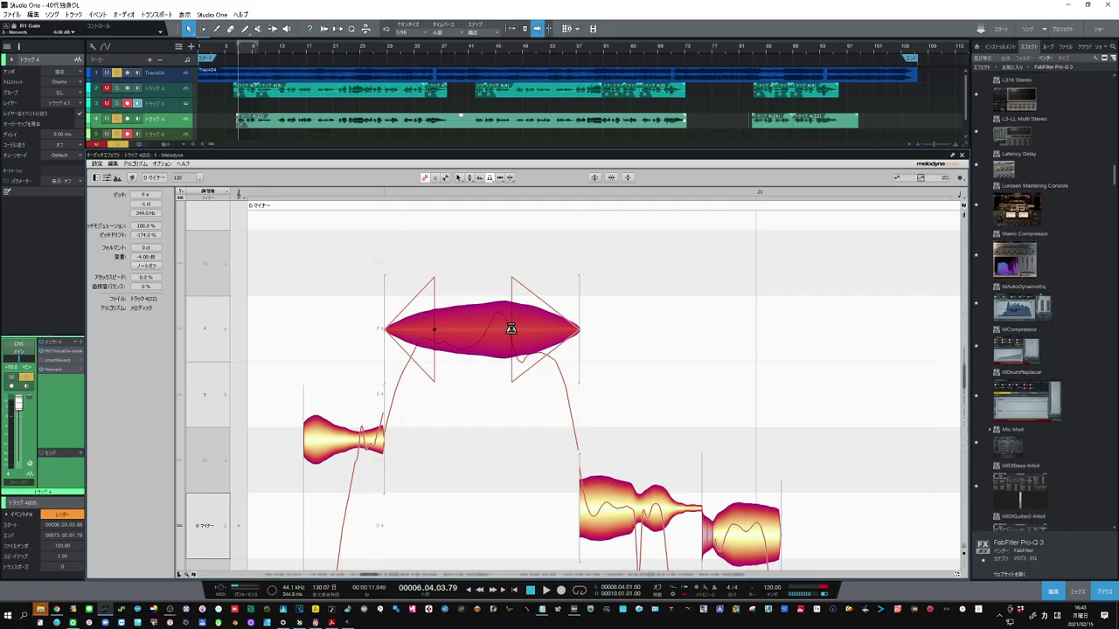
pyautogui.moveTo(512, 330); pyautogui.dragTo(504, 328)
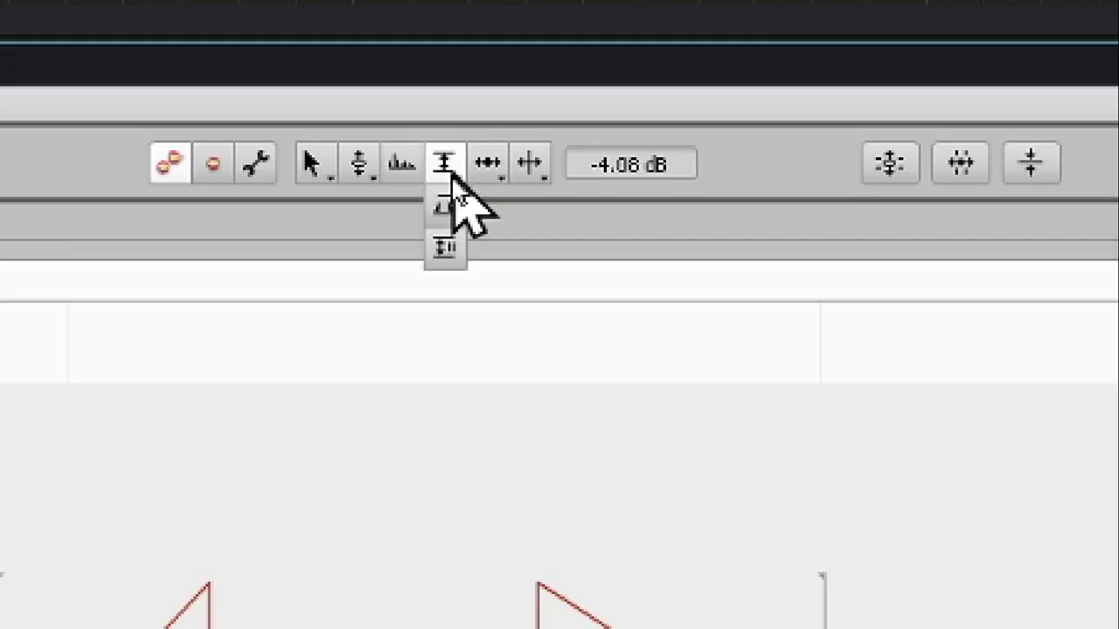
# Try a sibilant balance (歯擦音バランス) of -56% on the long breath segment before bar 22, and settle on -29%
pyautogui.click(435, 259)
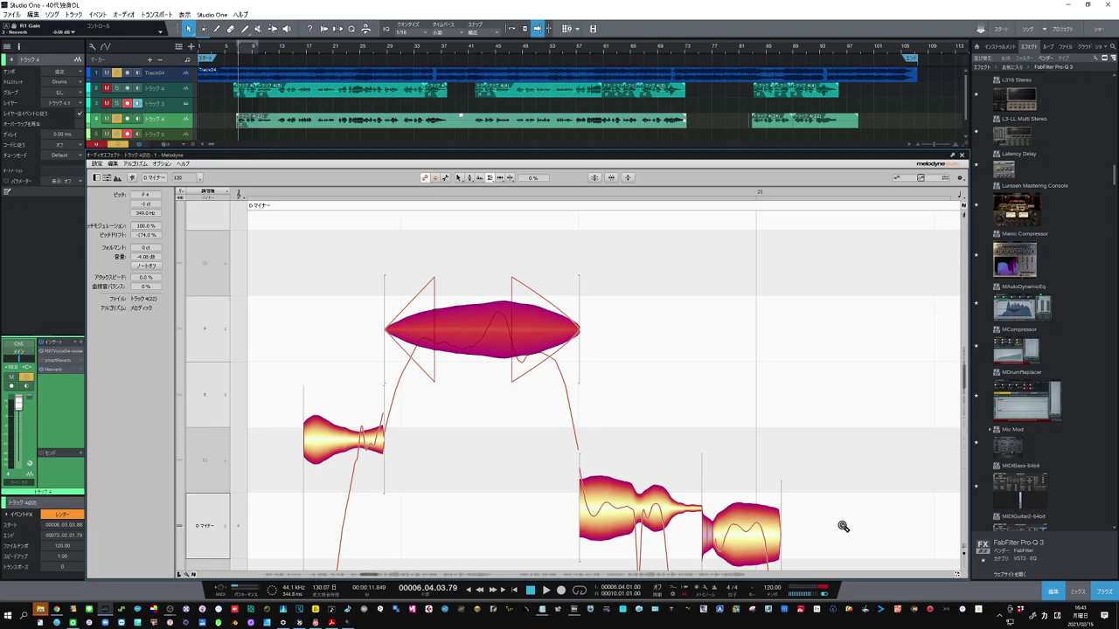
pyautogui.moveTo(842, 526); pyautogui.dragTo(814, 501)
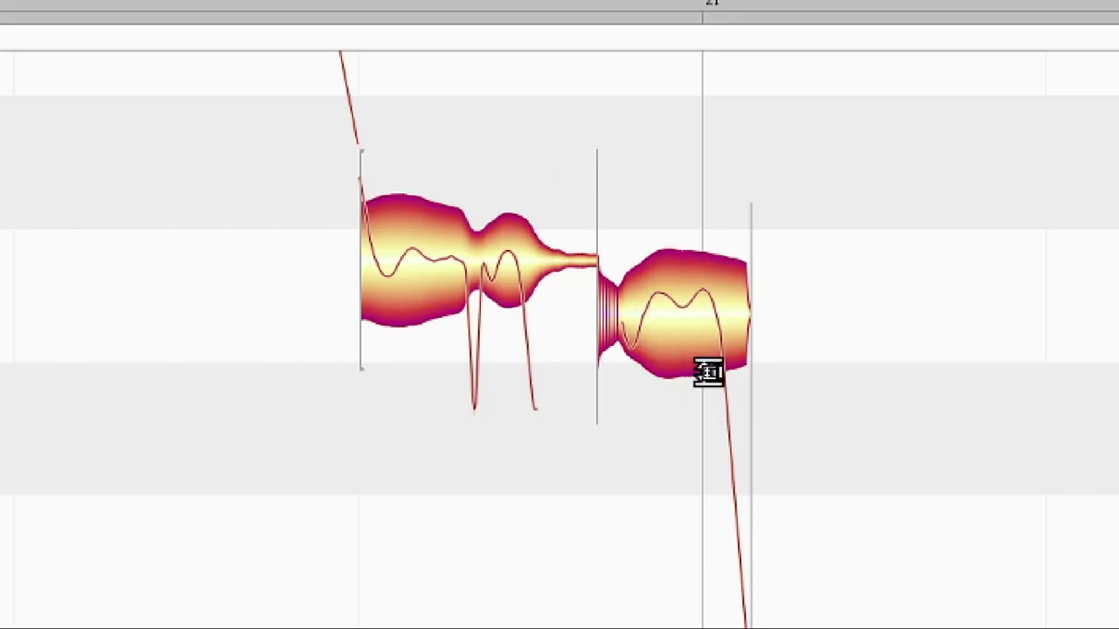
pyautogui.moveTo(768, 386); pyautogui.dragTo(507, 318)
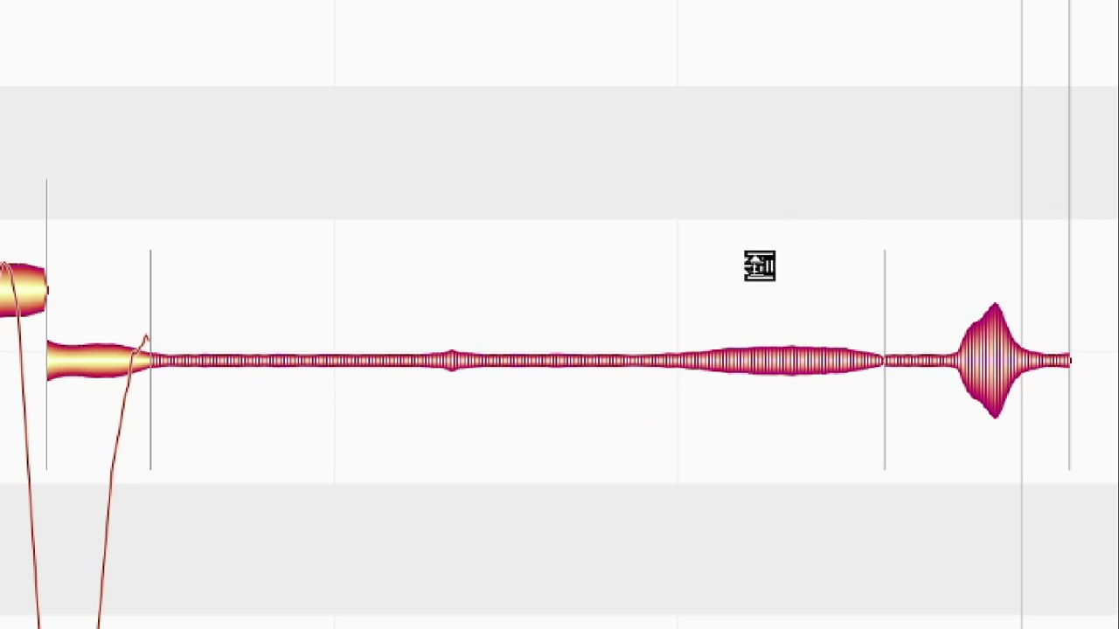
pyautogui.click(791, 363)
pyautogui.moveTo(791, 363); pyautogui.dragTo(814, 429)
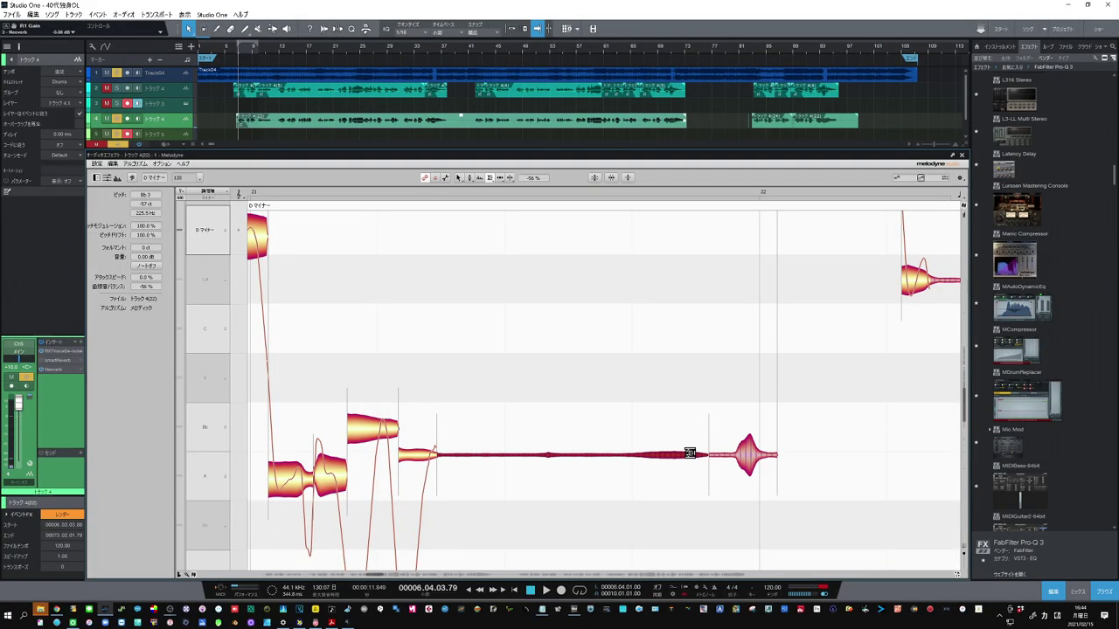
pyautogui.moveTo(685, 453); pyautogui.dragTo(682, 442)
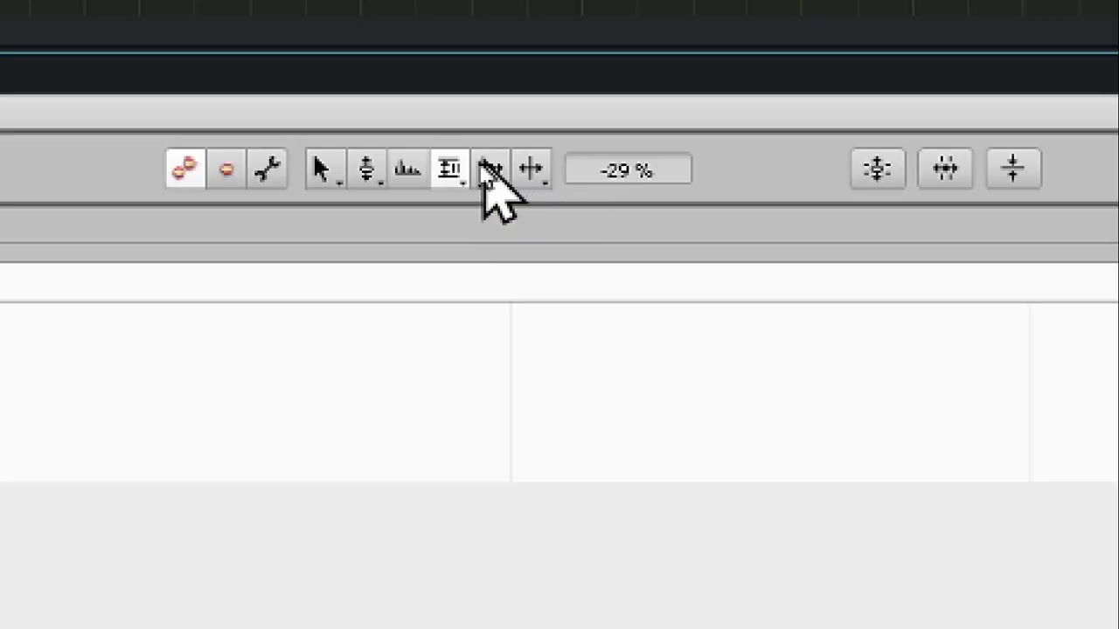
# Shift the start of the short note just before the long breath segment slightly earlier with the Timing tool
pyautogui.click(500, 179)
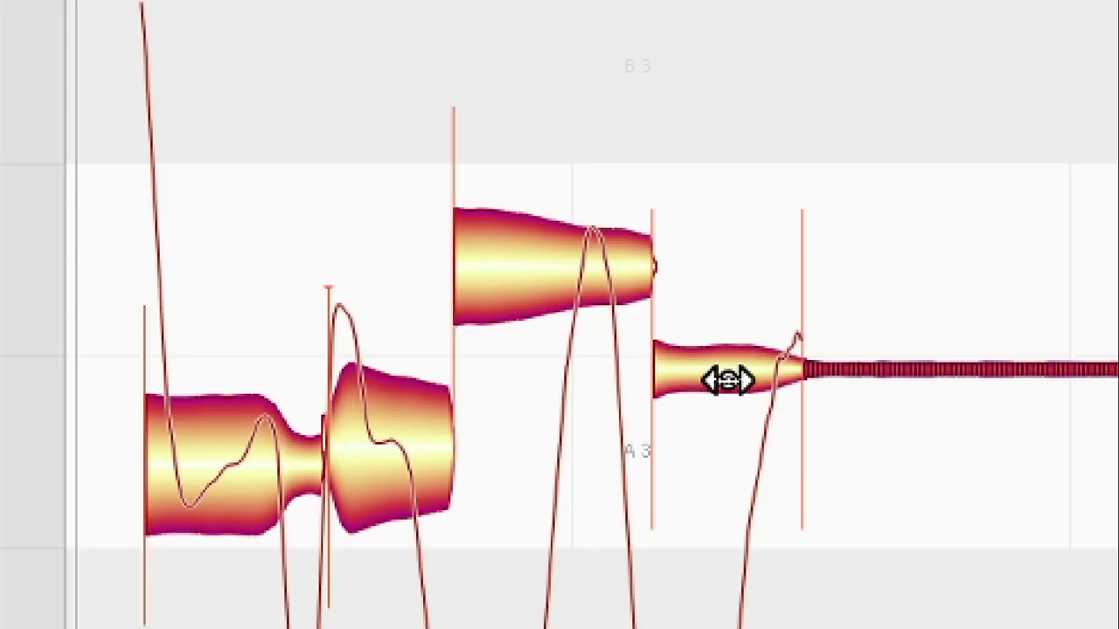
pyautogui.moveTo(729, 379)
pyautogui.mouseDown()
pyautogui.moveTo(781, 377)
pyautogui.moveTo(669, 382)
pyautogui.moveTo(720, 380)
pyautogui.mouseUp()
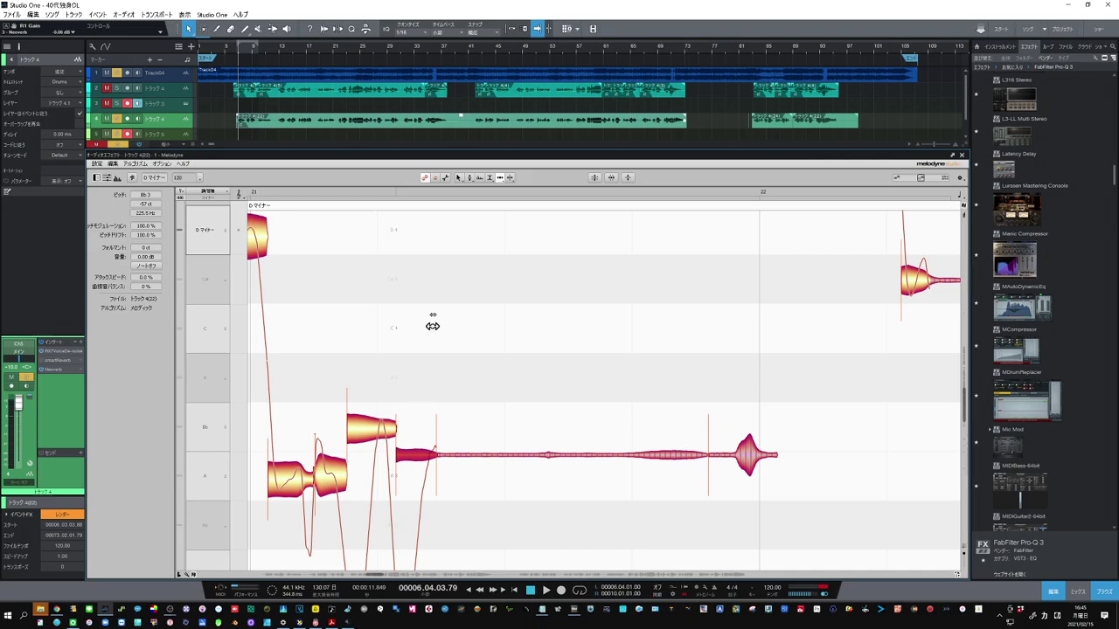
# Reshape the inner timing of the Bb3 note after bar 21 with two time handles (タイムハンドルツール), pulling the first one earlier
pyautogui.moveTo(501, 184)
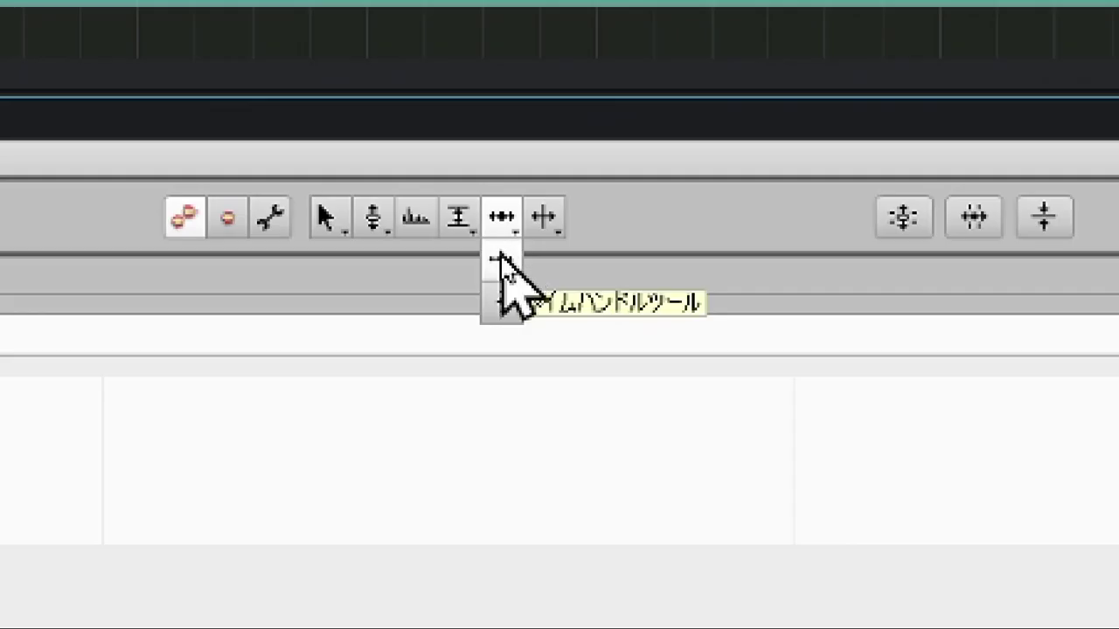
pyautogui.click(502, 259)
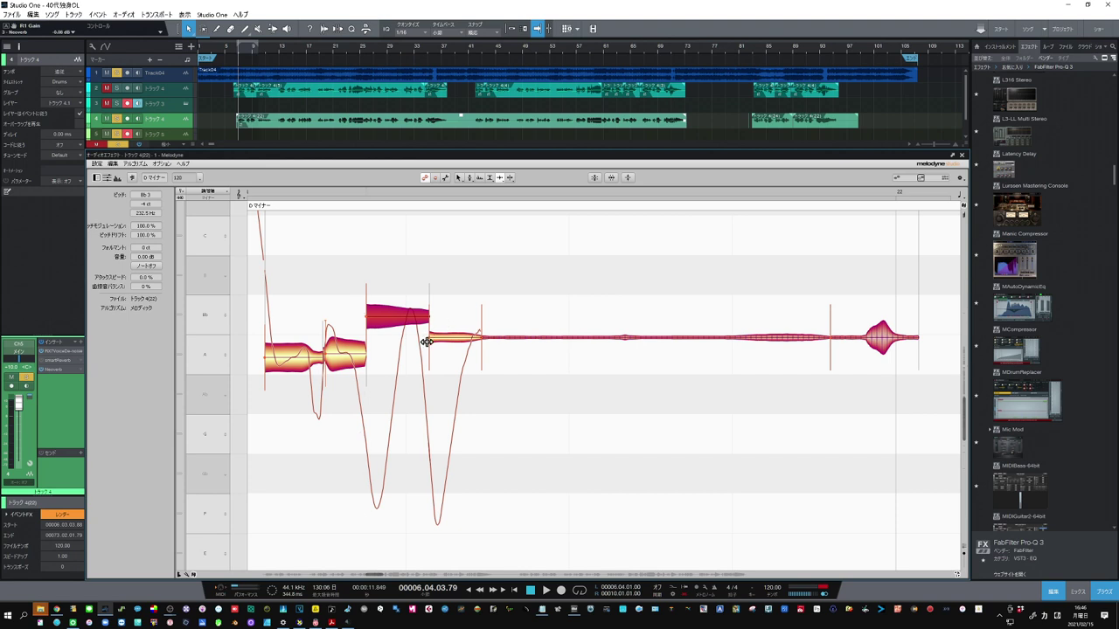
pyautogui.keyDown('ctrl'); pyautogui.keyDown('alt'); pyautogui.click(401, 313); pyautogui.keyUp('alt'); pyautogui.keyUp('ctrl')
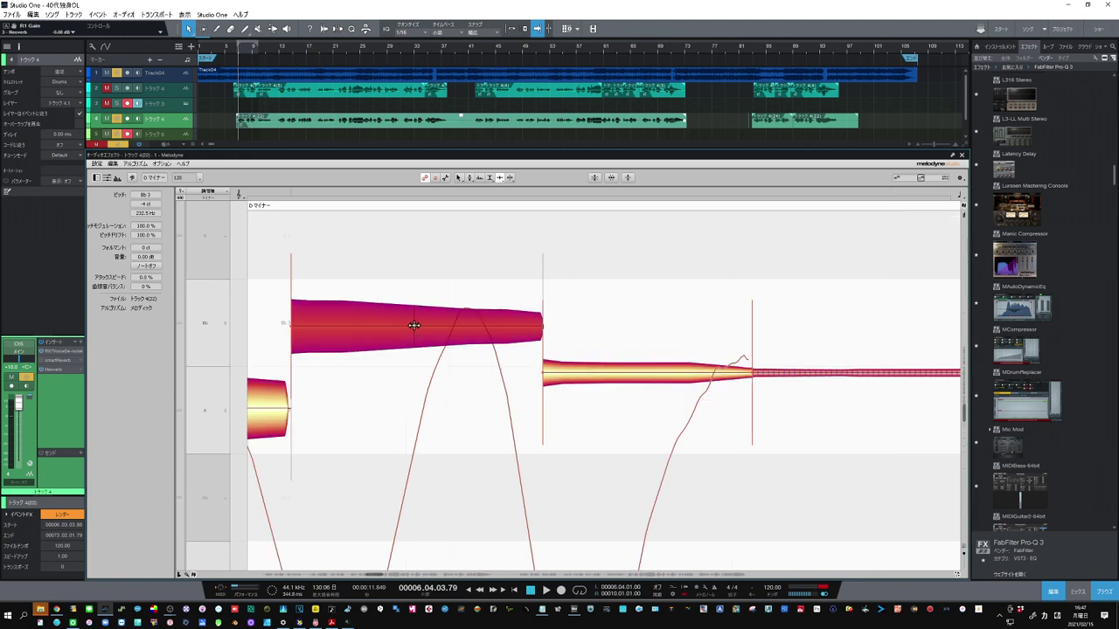
pyautogui.moveTo(414, 325); pyautogui.dragTo(443, 326)
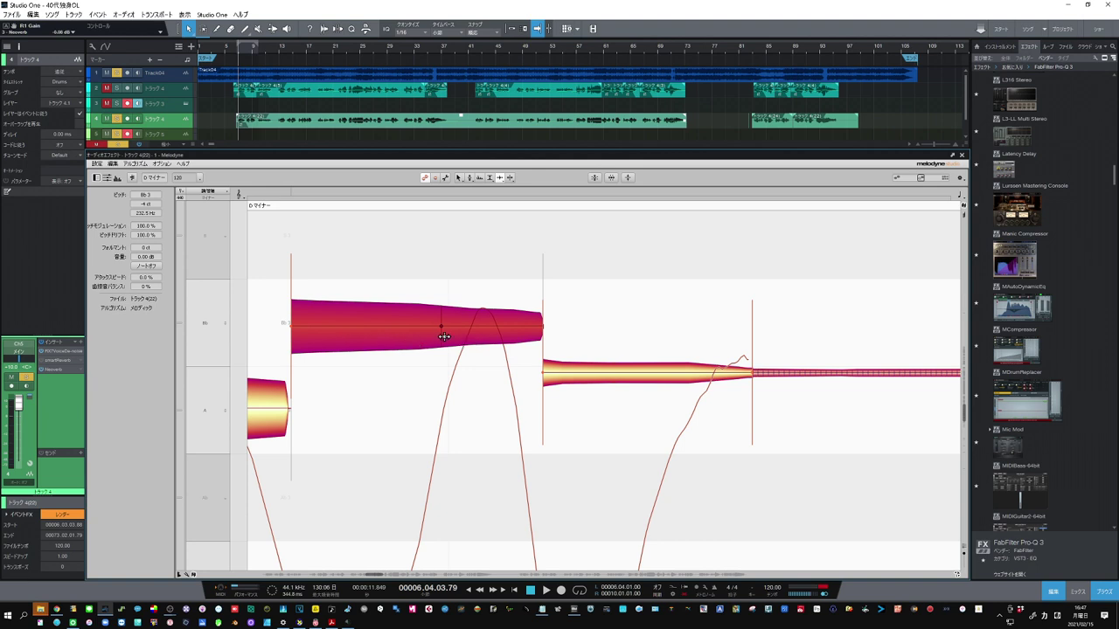
pyautogui.moveTo(441, 326)
pyautogui.mouseDown()
pyautogui.moveTo(475, 326)
pyautogui.moveTo(439, 325)
pyautogui.mouseUp()
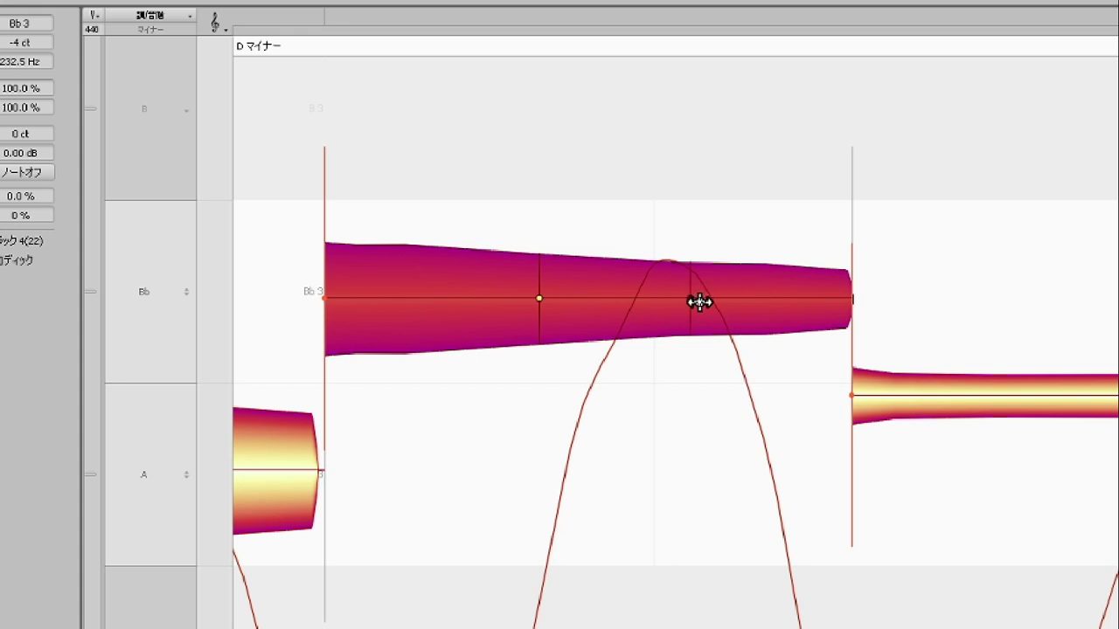
pyautogui.moveTo(695, 297); pyautogui.dragTo(686, 322)
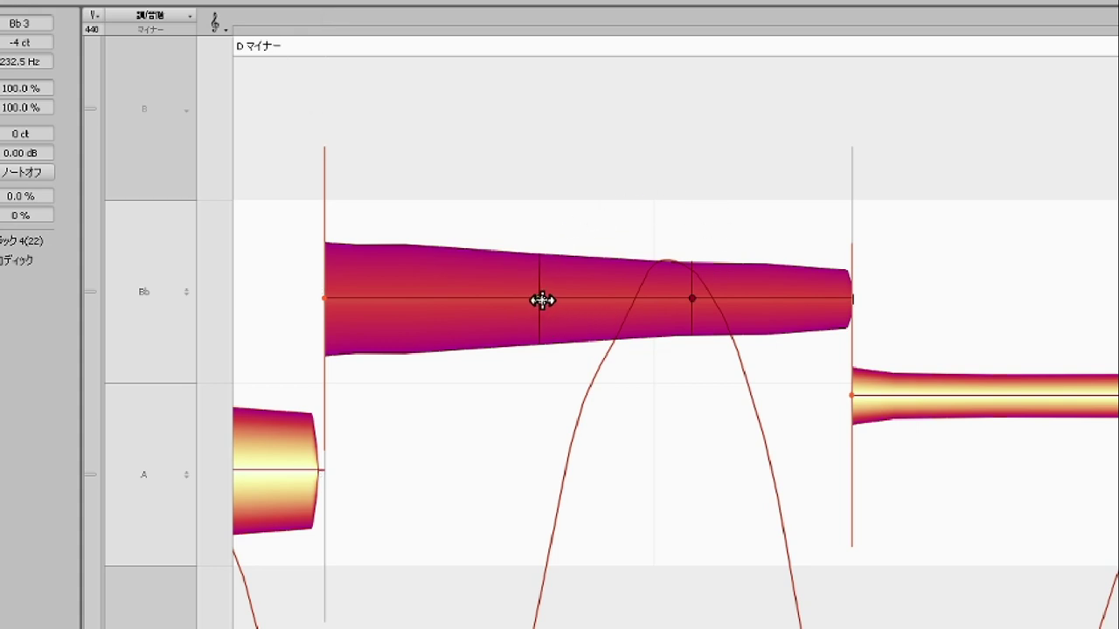
pyautogui.moveTo(541, 300); pyautogui.dragTo(484, 299)
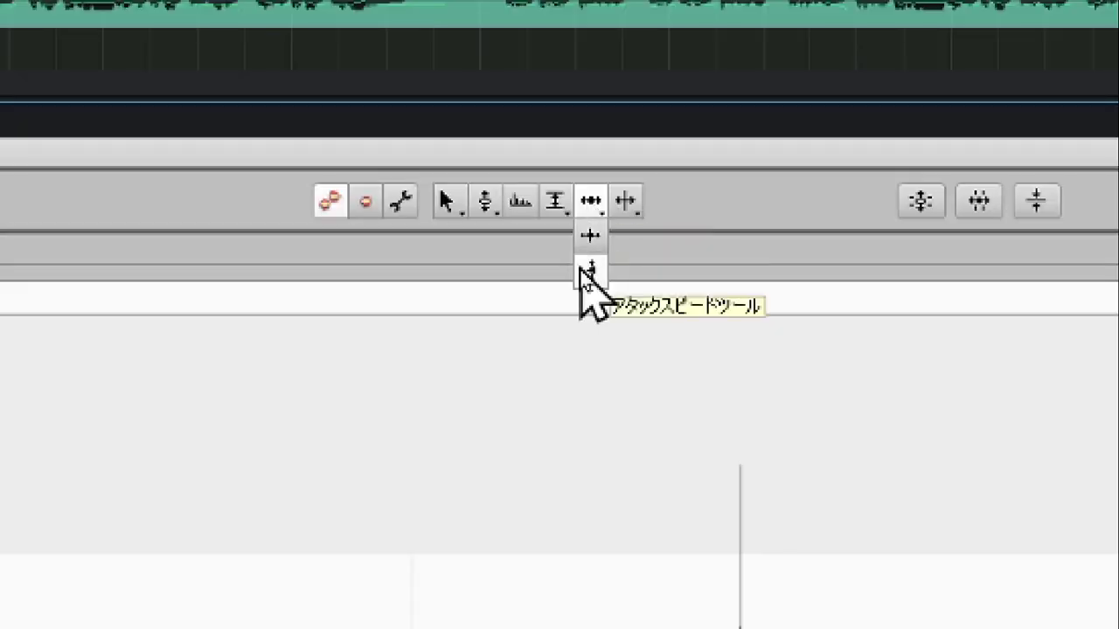
# Raise the attack speed of the Bb3 note after bar 21 to 59% with the Attack Speed tool (アタックスピードツール)
pyautogui.click(587, 271)
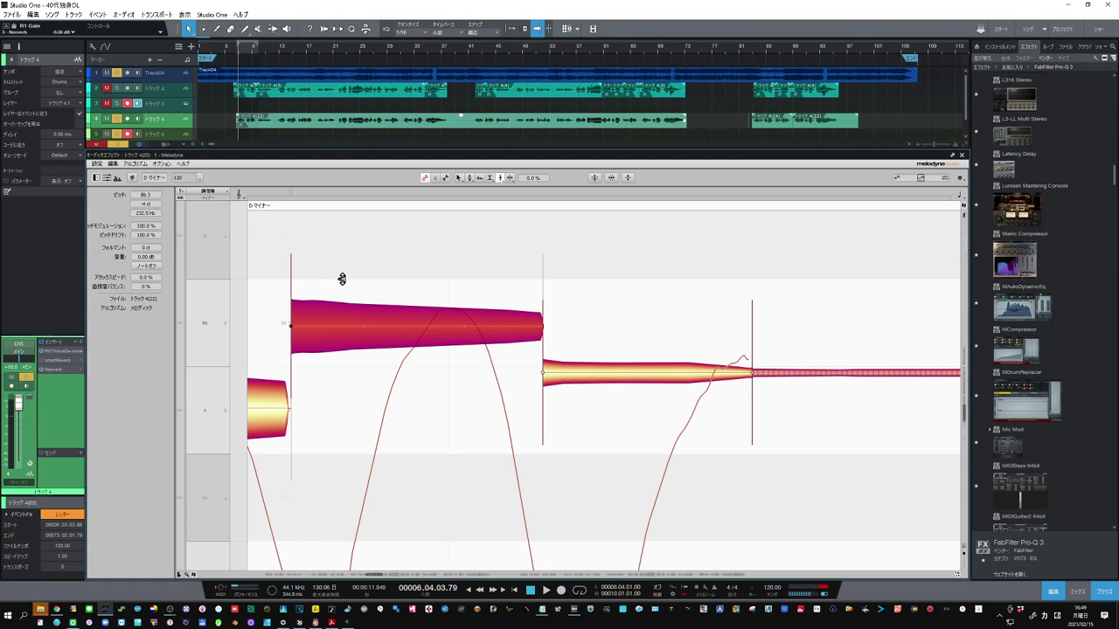
pyautogui.moveTo(310, 340); pyautogui.dragTo(311, 341)
pyautogui.moveTo(292, 329); pyautogui.dragTo(302, 300)
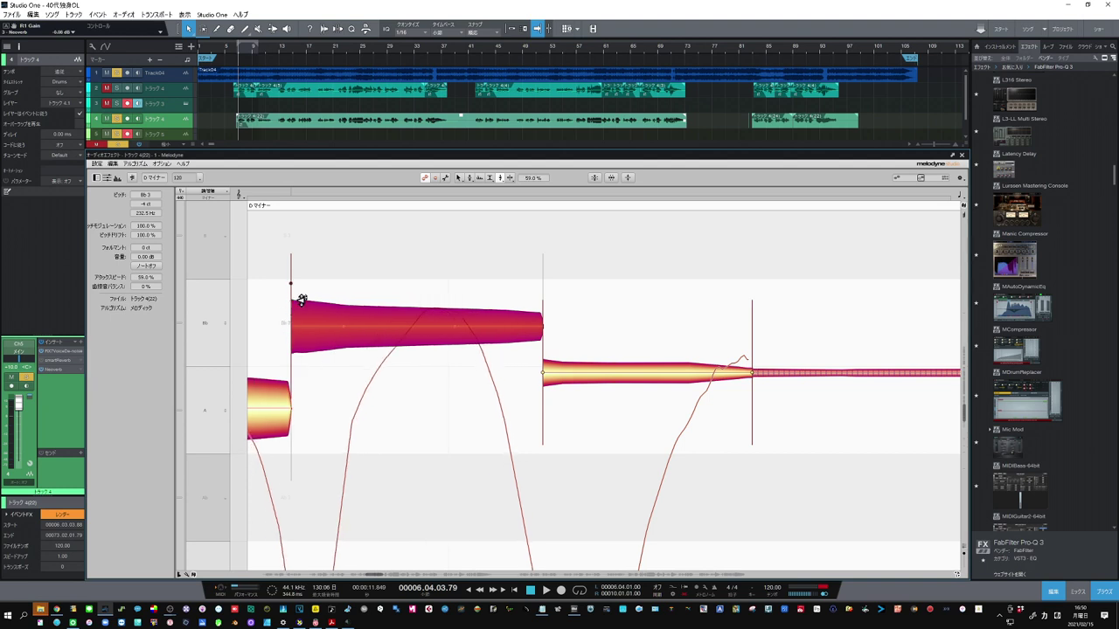
# Select all notes and raise their attack speed slightly together, to 61% on the Bb3 note
pyautogui.click(280, 243)
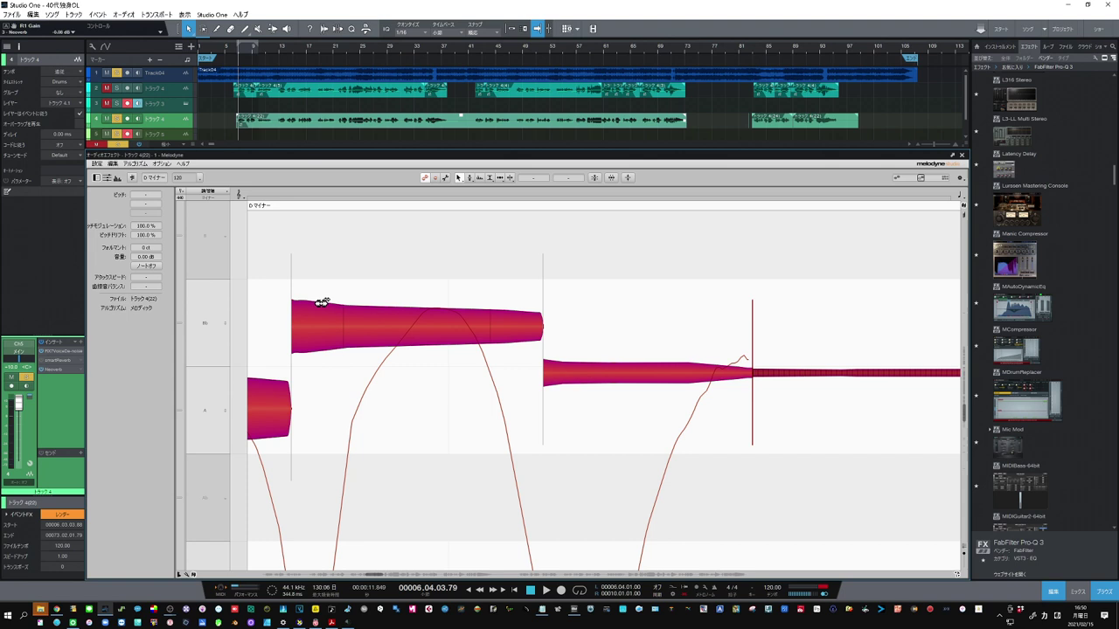
pyautogui.click(501, 179)
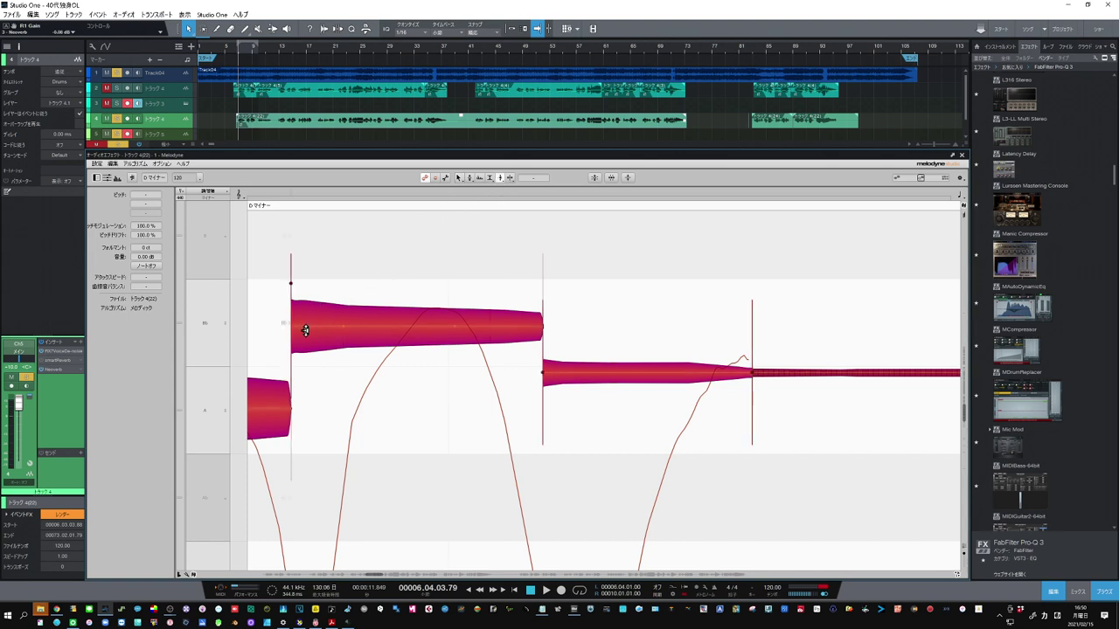
pyautogui.moveTo(293, 332)
pyautogui.mouseDown()
pyautogui.moveTo(292, 315)
pyautogui.moveTo(293, 339)
pyautogui.moveTo(292, 324)
pyautogui.mouseUp()
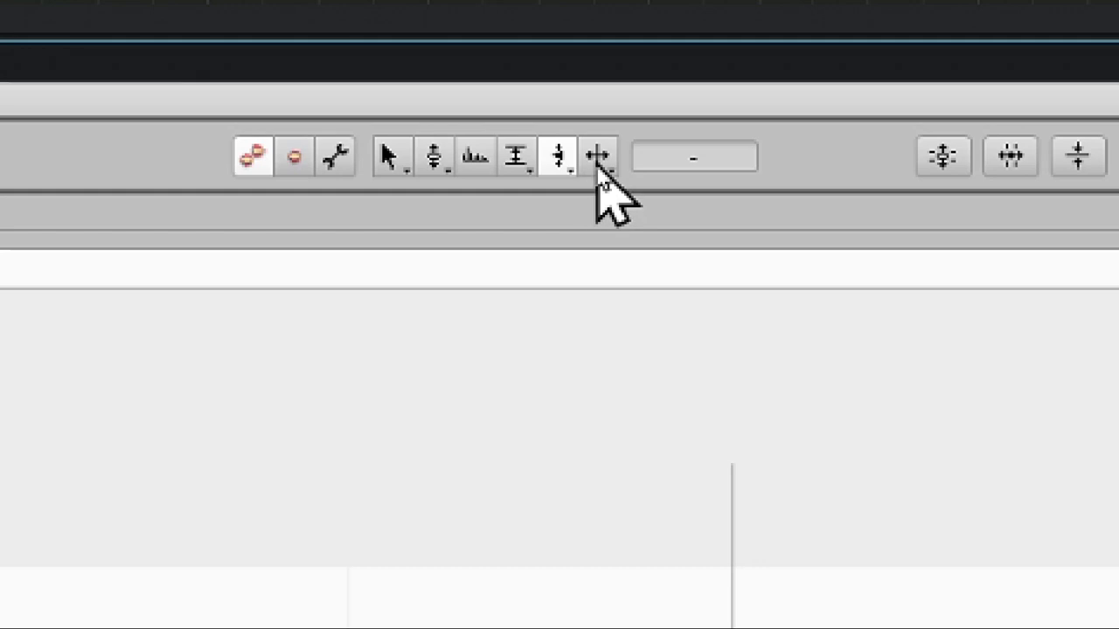
# Split the Bb3 note, slide the separation towards the note's end, and remove the separation again
pyautogui.click(598, 161)
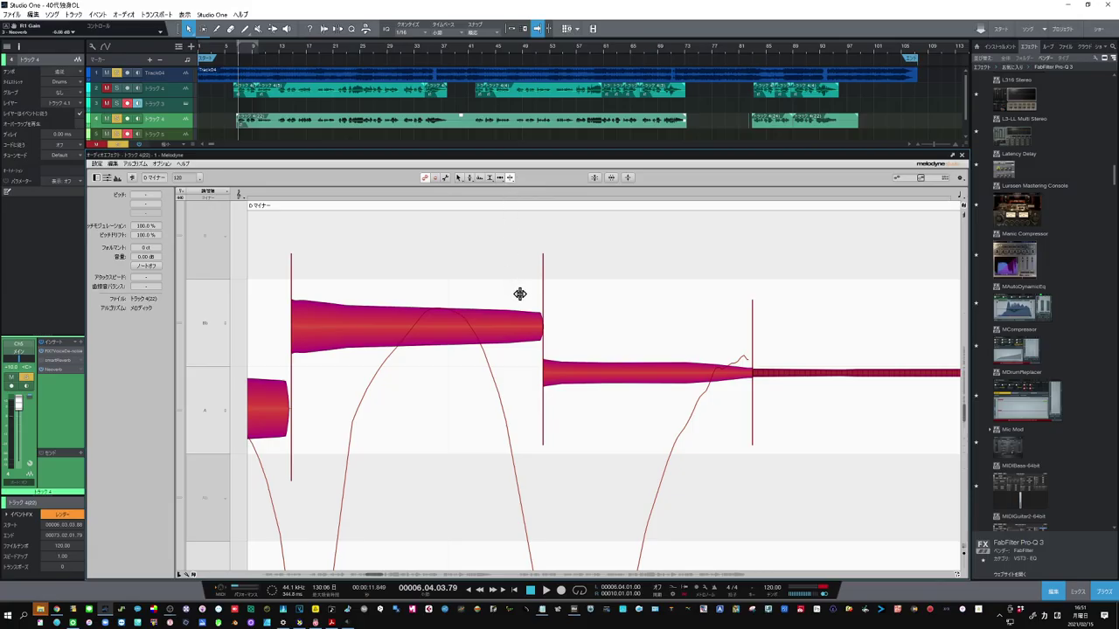
pyautogui.doubleClick(418, 310)
pyautogui.moveTo(418, 310); pyautogui.dragTo(495, 313)
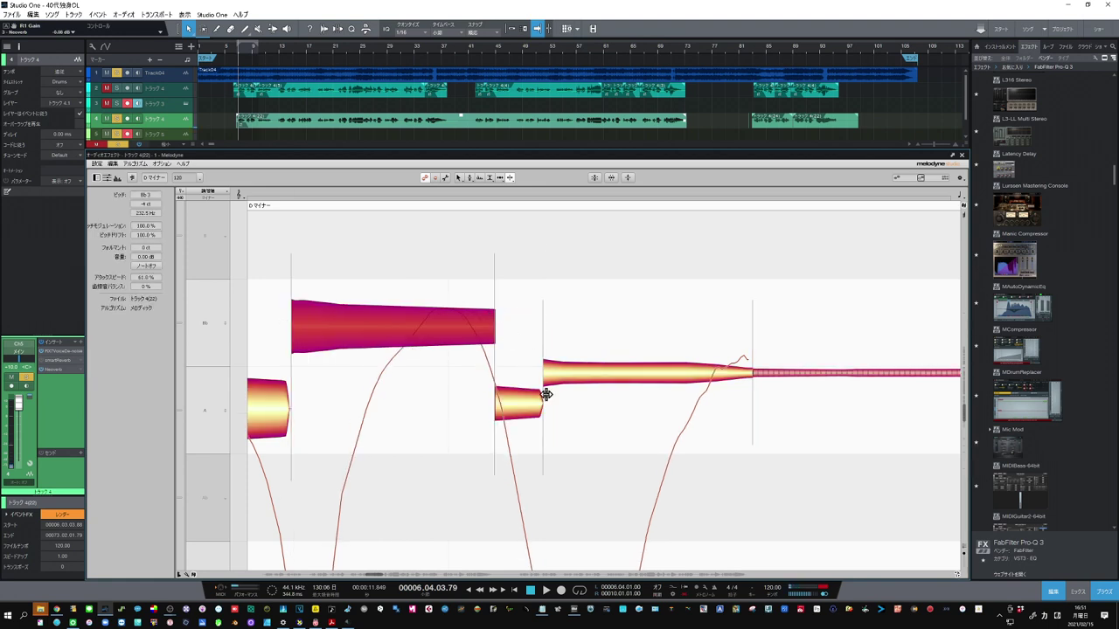
pyautogui.doubleClick(495, 333)
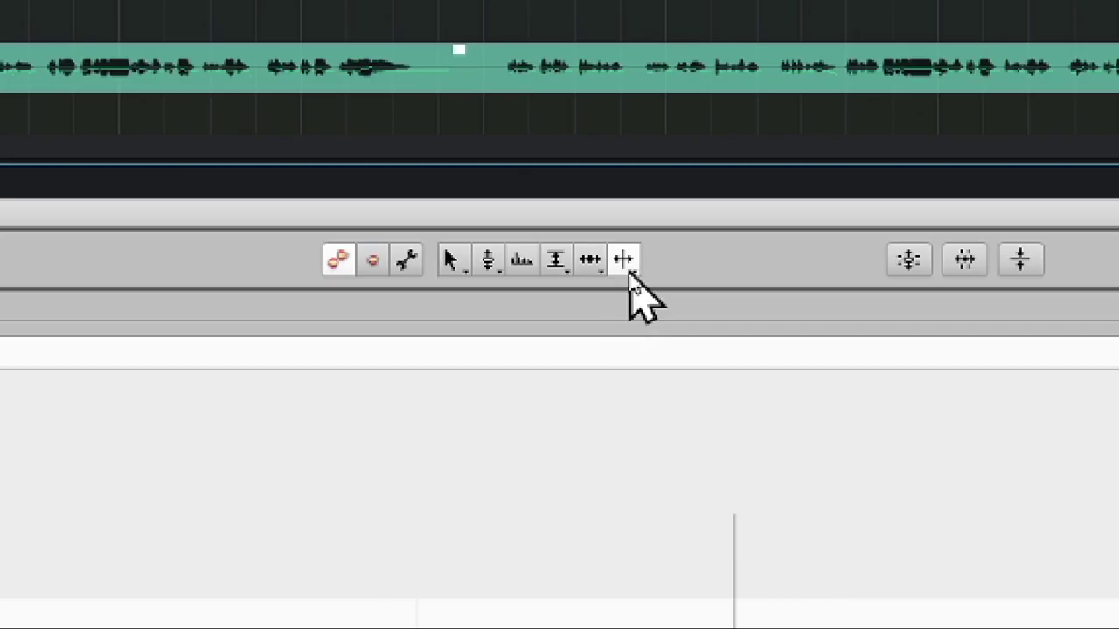
# Move the separation at the end of the Bb3 note slightly later and change it to a hard separation
pyautogui.click(511, 180)
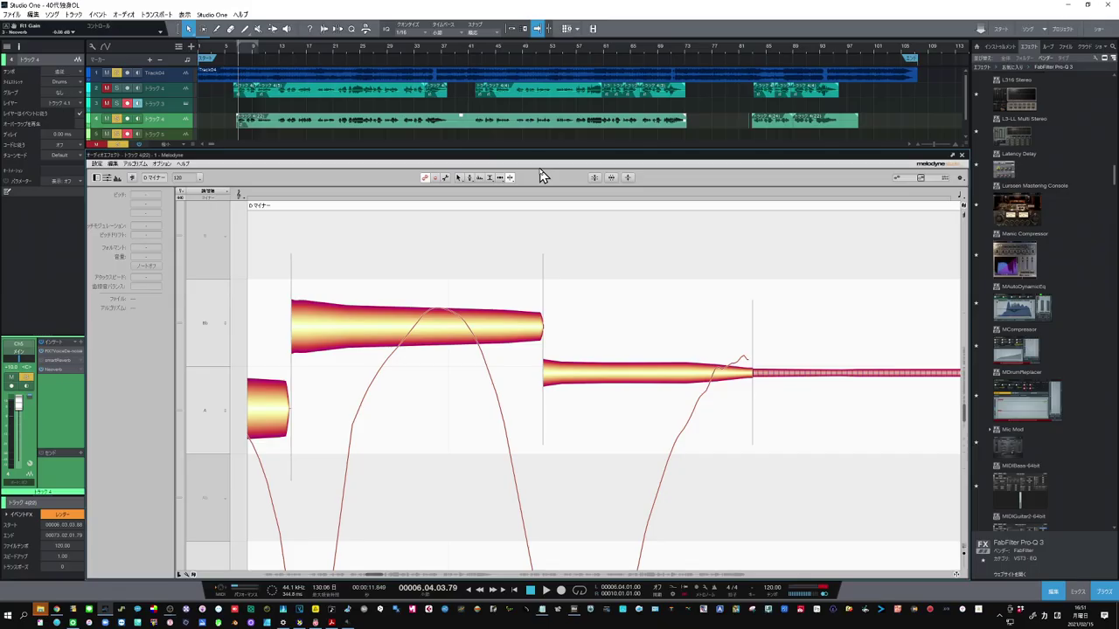
pyautogui.click(453, 260)
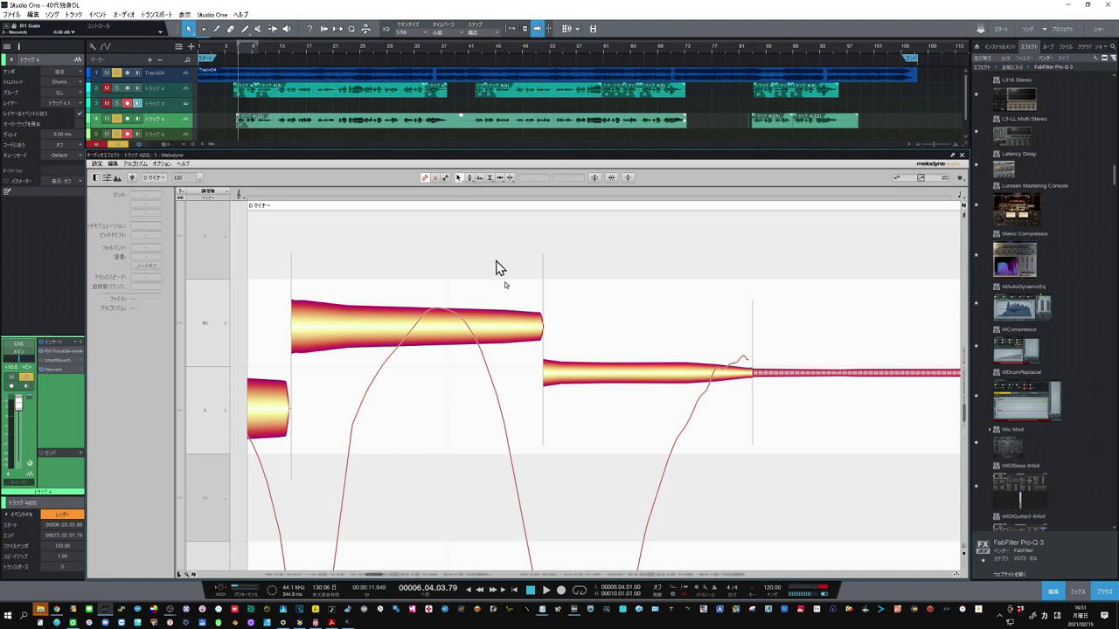
pyautogui.click(542, 359)
pyautogui.moveTo(542, 358)
pyautogui.mouseDown()
pyautogui.moveTo(582, 361)
pyautogui.moveTo(549, 363)
pyautogui.mouseUp()
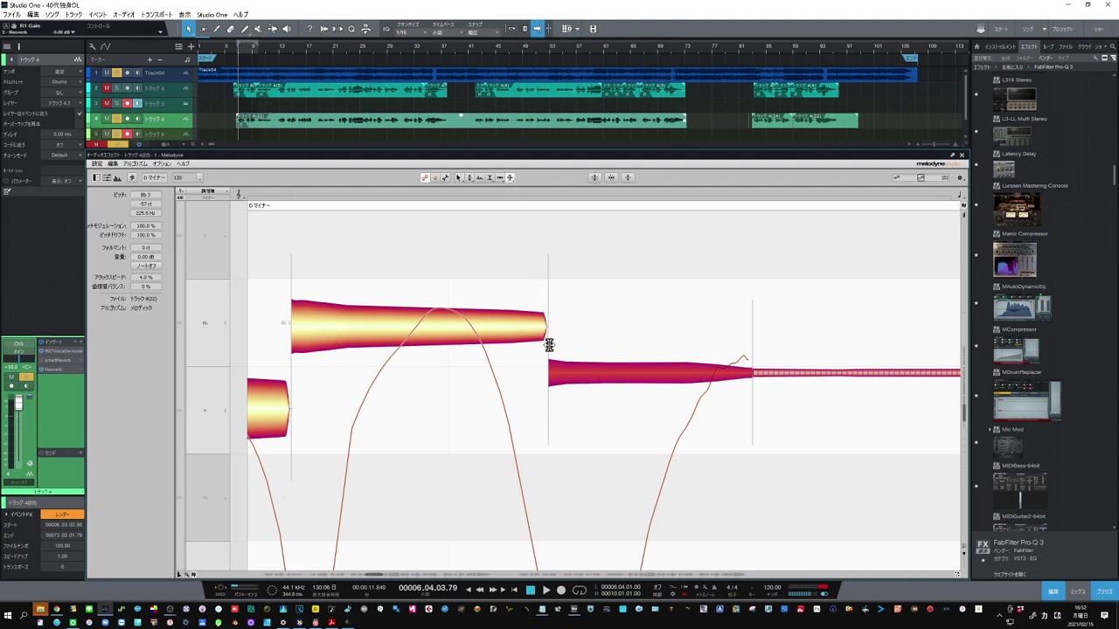
pyautogui.click(554, 375)
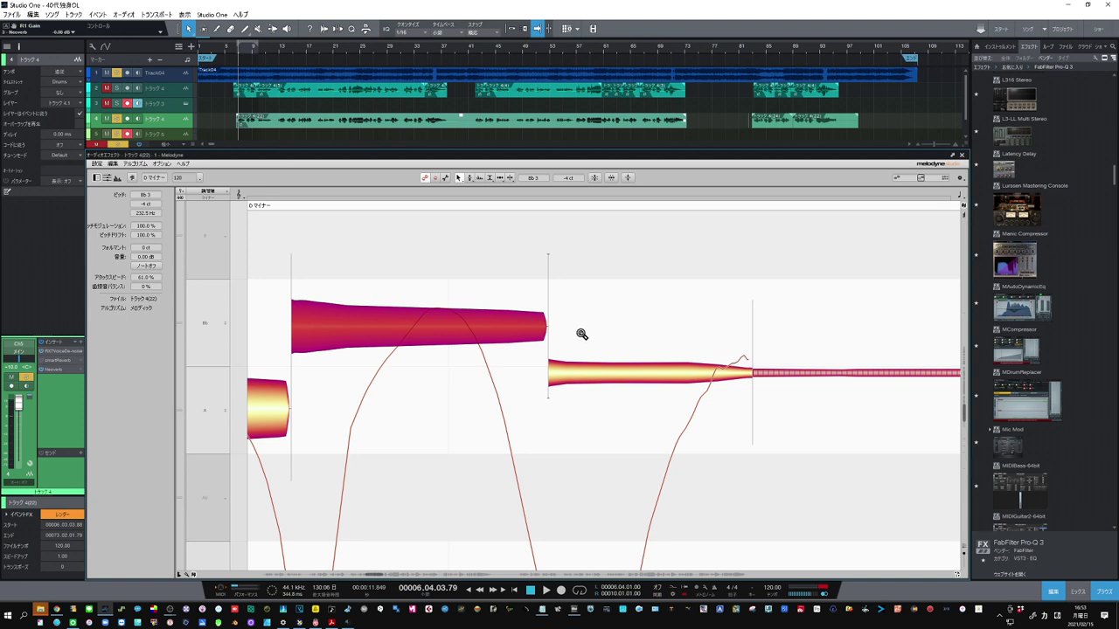
# Stretch the end of the Bb3 note over the following note, return it to the boundary, and clear the selection
pyautogui.moveTo(613, 342); pyautogui.dragTo(582, 312)
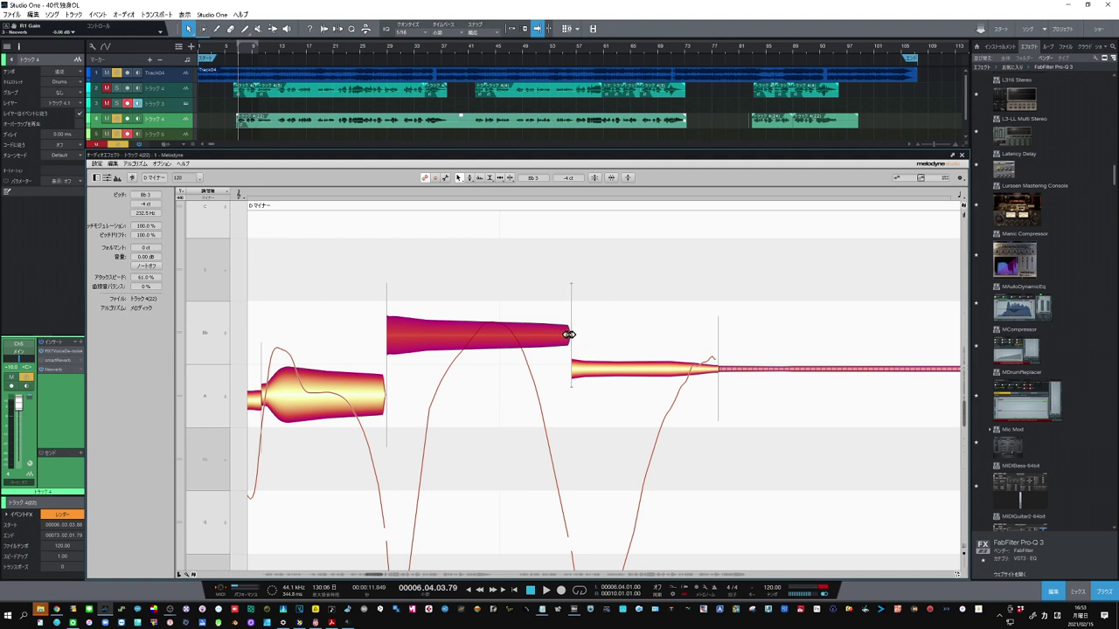
pyautogui.moveTo(569, 334); pyautogui.dragTo(613, 337)
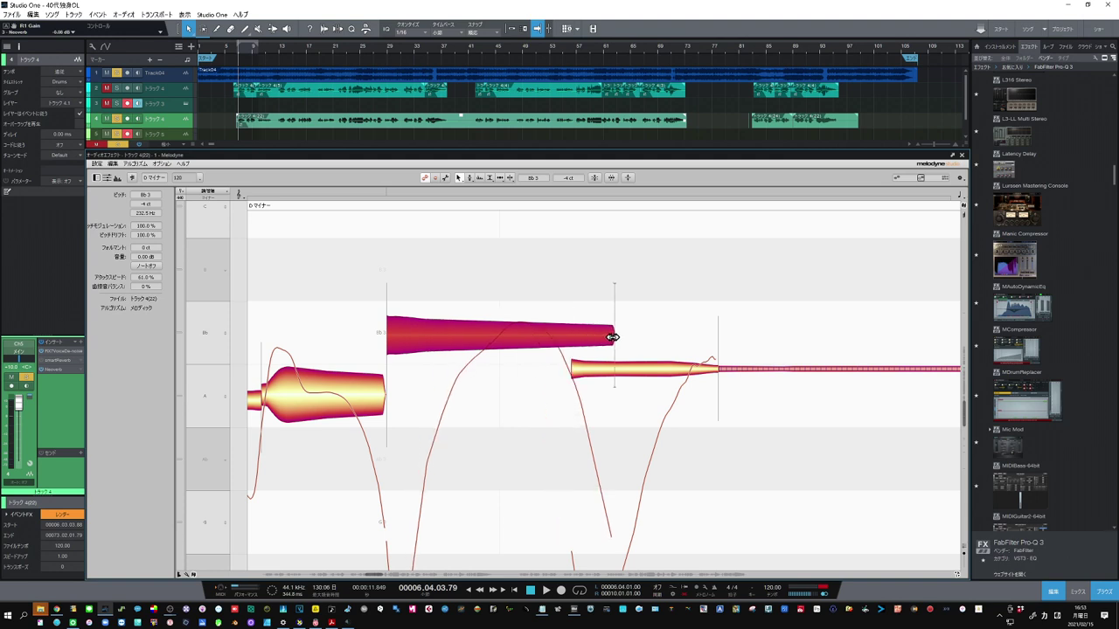
pyautogui.moveTo(613, 338); pyautogui.dragTo(570, 337)
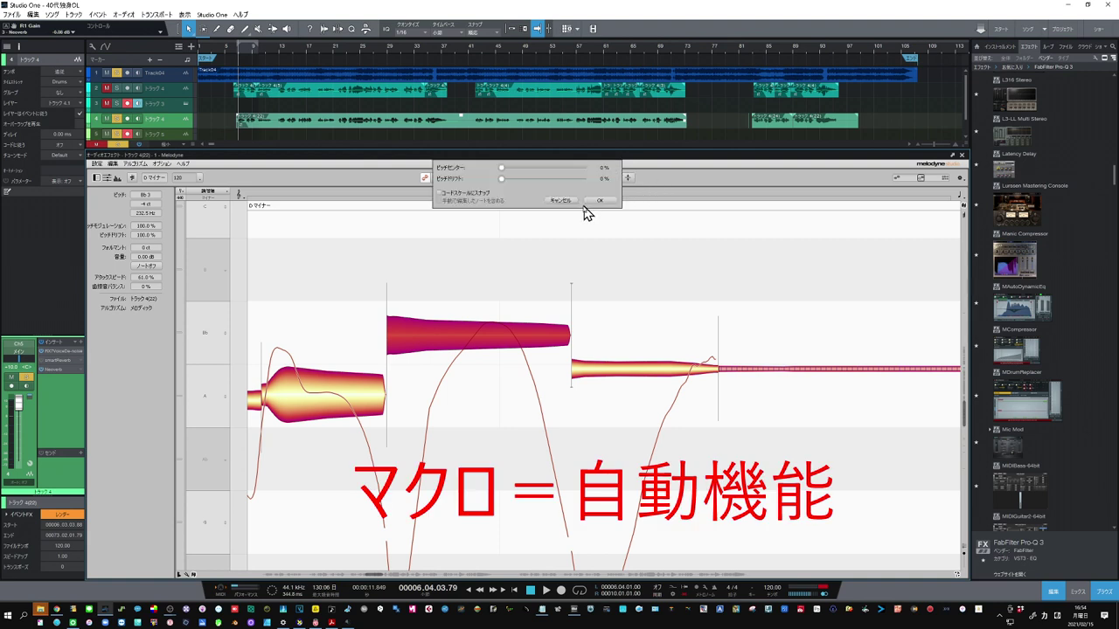
pyautogui.click(613, 260)
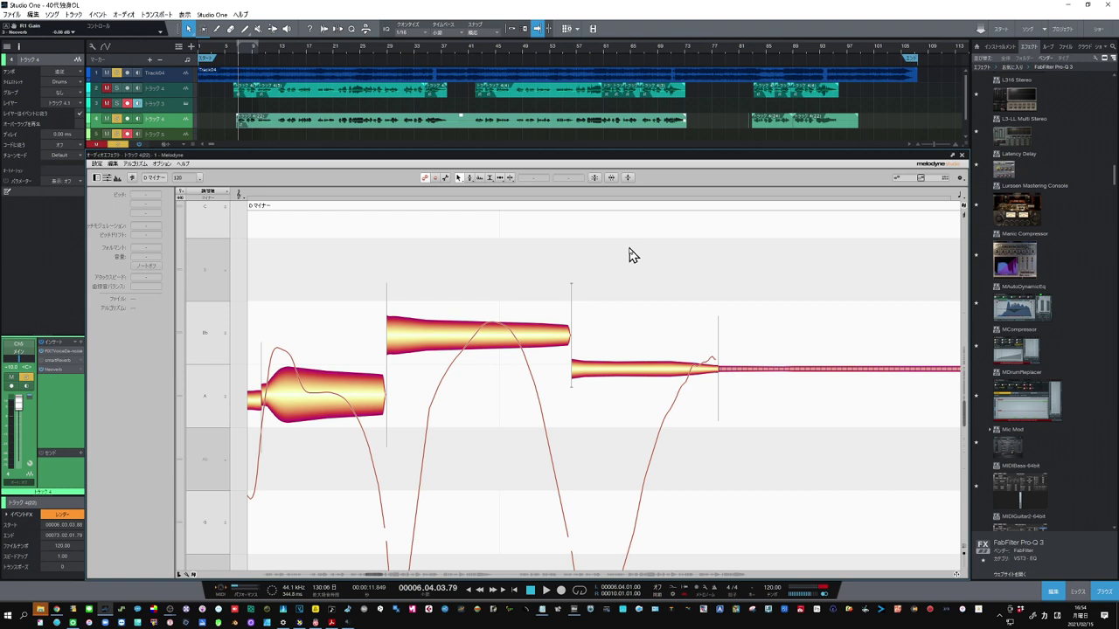
# Try the Correct Pitch macro with chord-scale snapping and the pitch center at 100%, and return the pitch center to 0%
pyautogui.moveTo(770, 460); pyautogui.dragTo(525, 350)
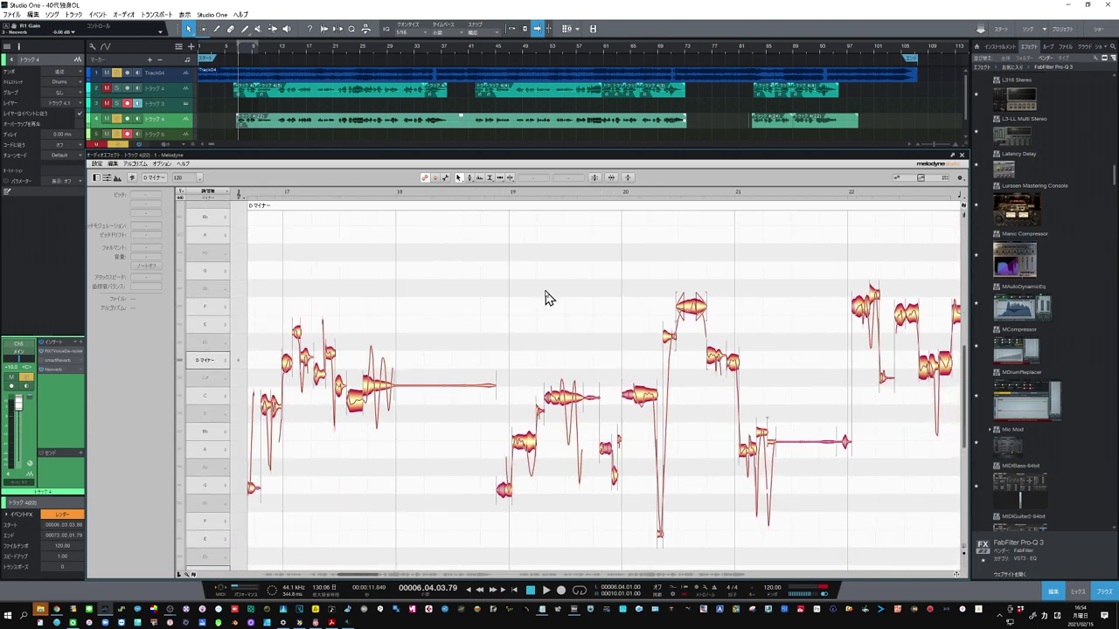
pyautogui.click(595, 178)
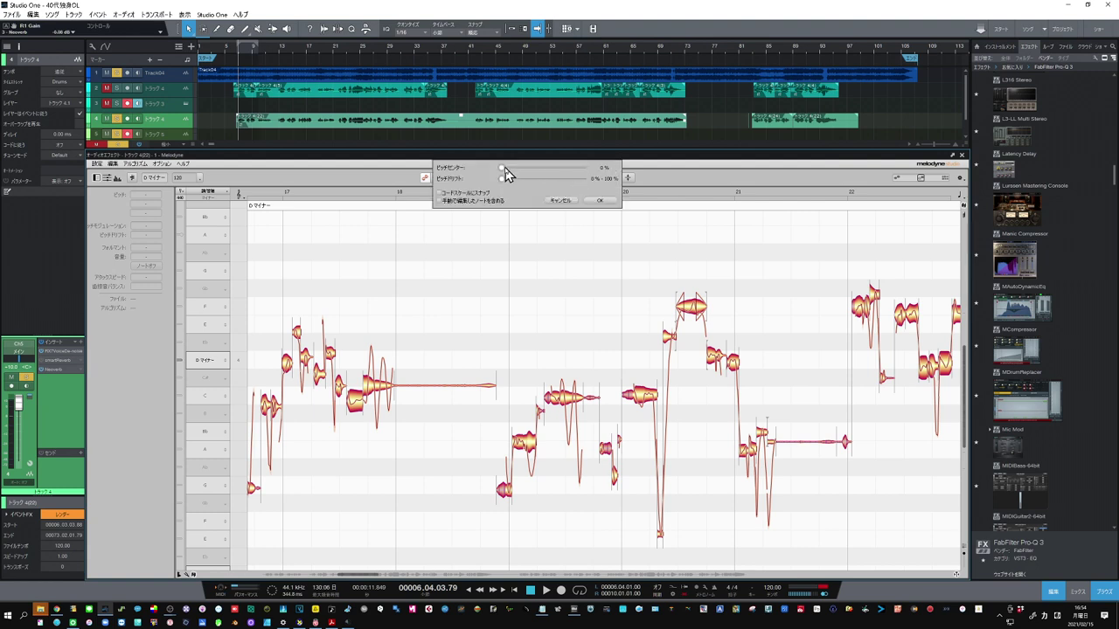
pyautogui.moveTo(502, 172); pyautogui.dragTo(416, 181)
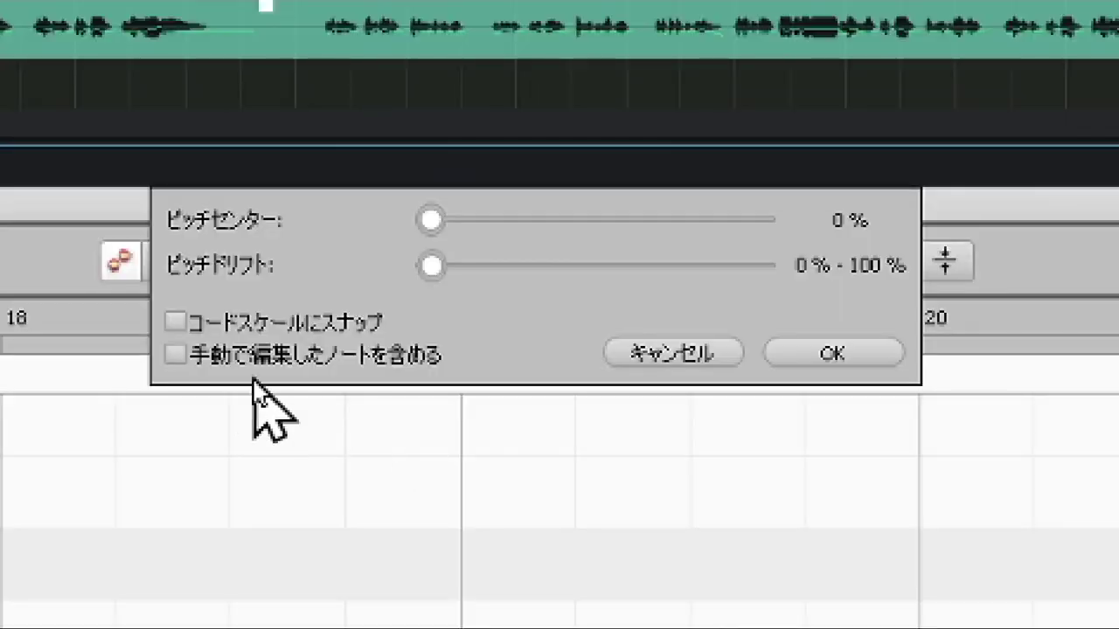
pyautogui.click(184, 323)
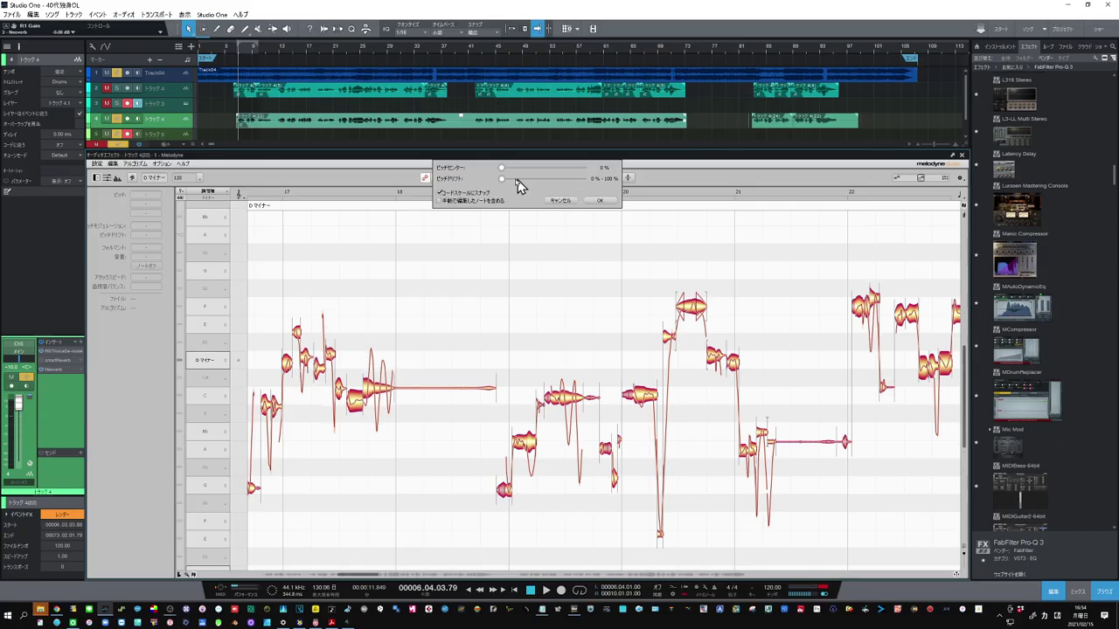
pyautogui.moveTo(505, 169); pyautogui.dragTo(645, 177)
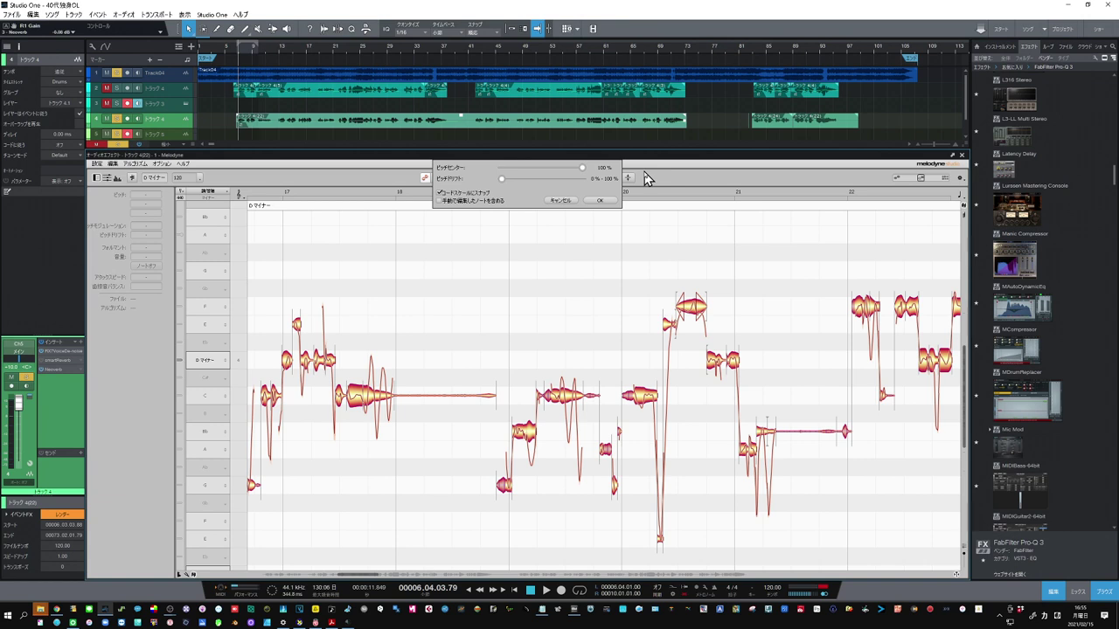
pyautogui.moveTo(645, 178); pyautogui.dragTo(437, 186)
pyautogui.click(600, 200)
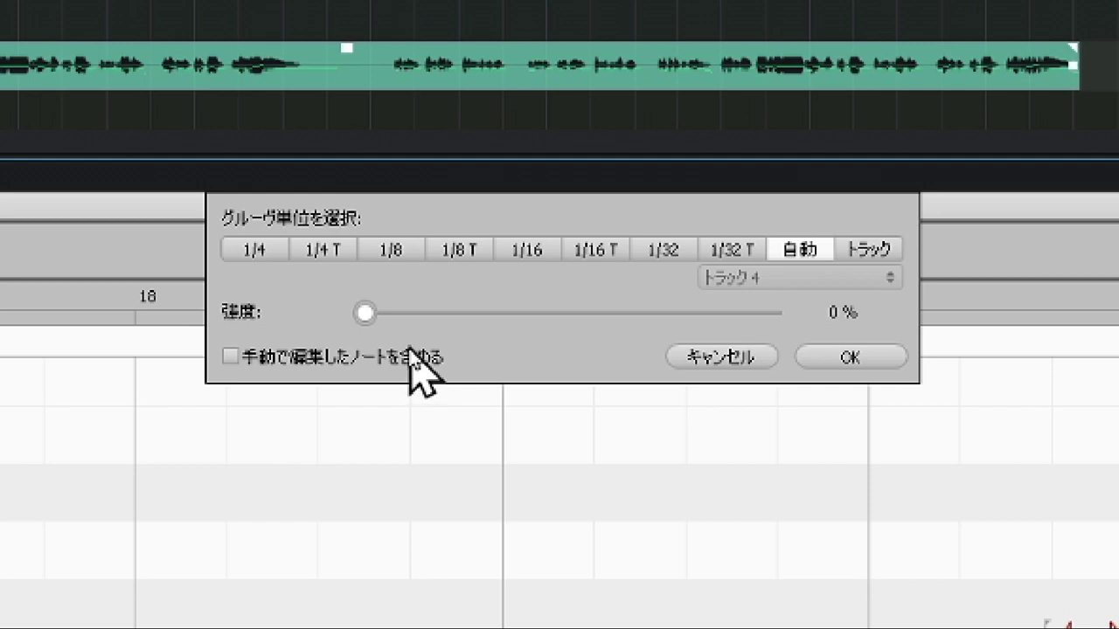
# Try the Quantize Time macro with the automatic groove at 60% intensity, return it to 0%, and view the note leveling macro
pyautogui.moveTo(368, 314); pyautogui.dragTo(616, 323)
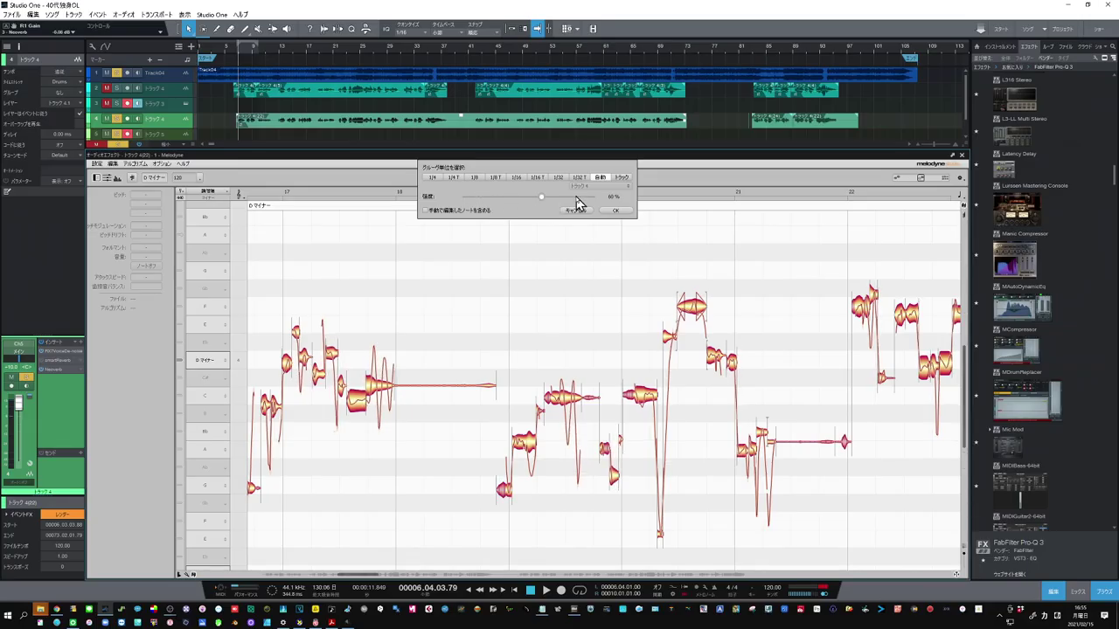
pyautogui.moveTo(577, 204); pyautogui.dragTo(660, 216)
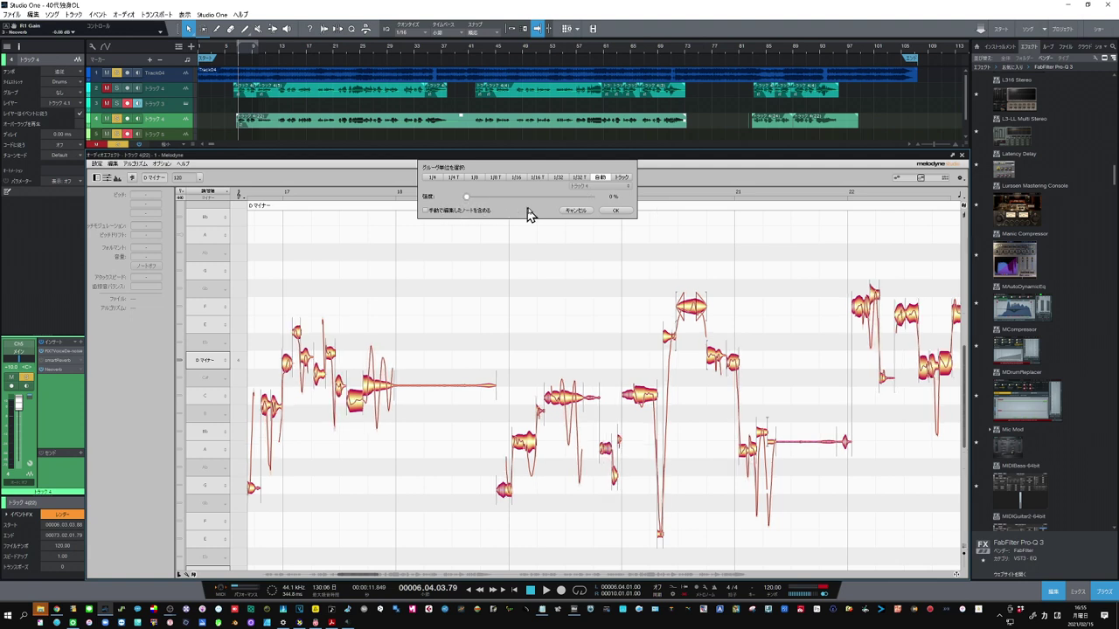
pyautogui.click(616, 210)
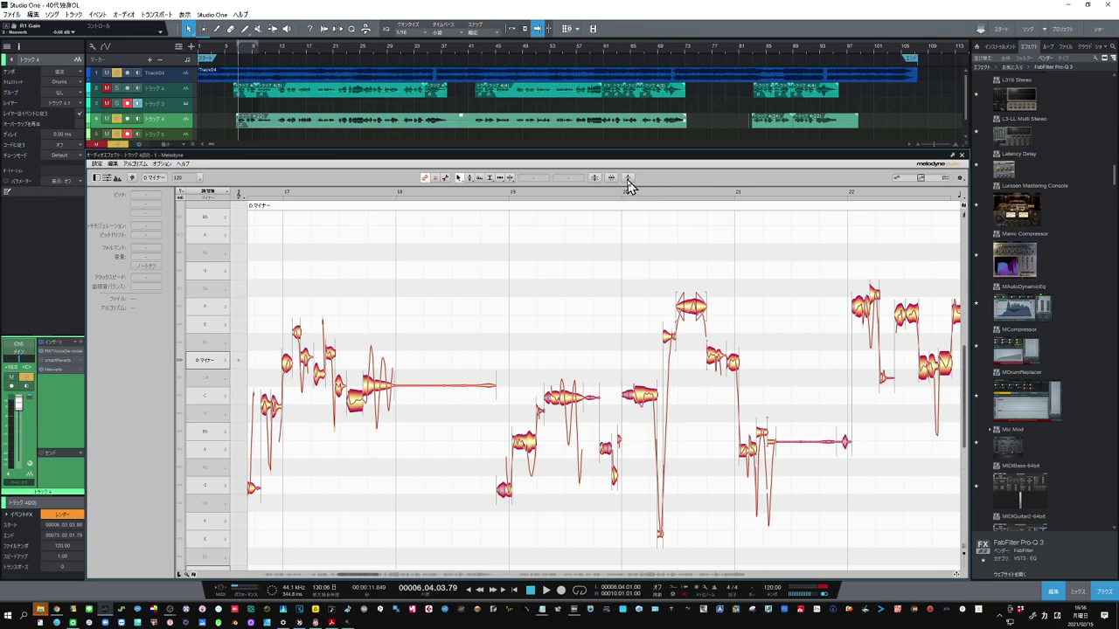
pyautogui.click(629, 180)
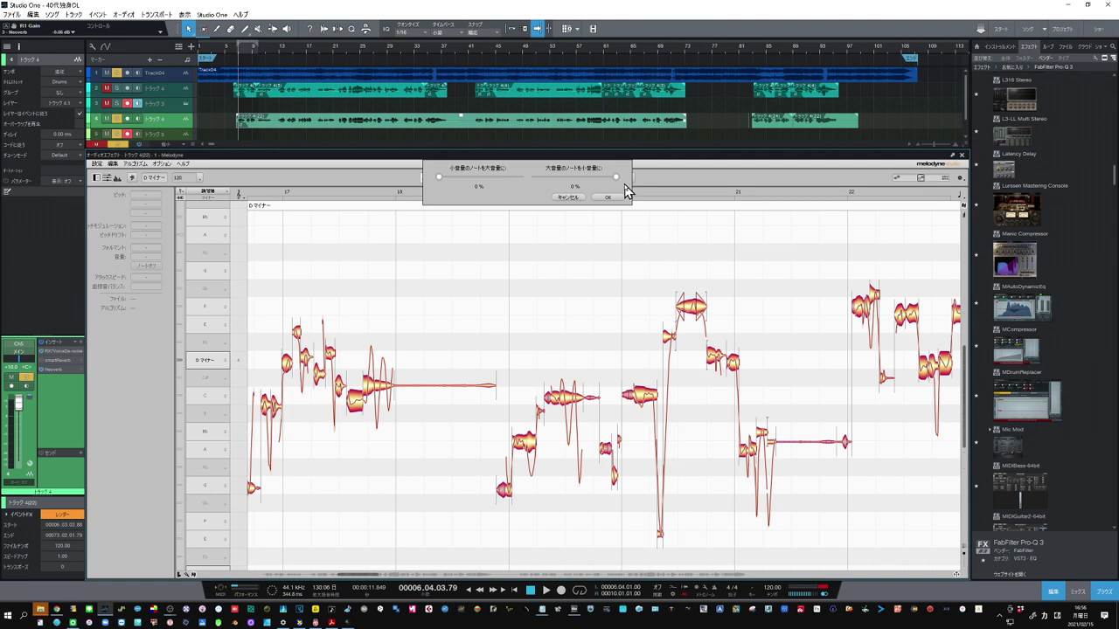
pyautogui.click(609, 197)
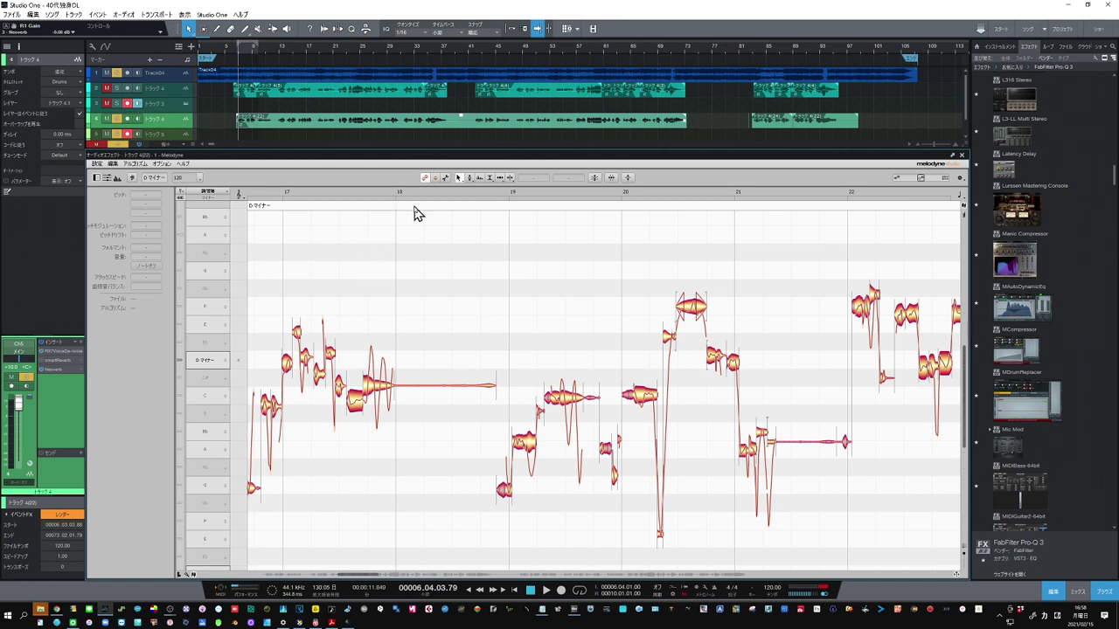
# Show the chord track in the arrangement and extract the chords of the Track04 audio event into it
pyautogui.click(180, 49)
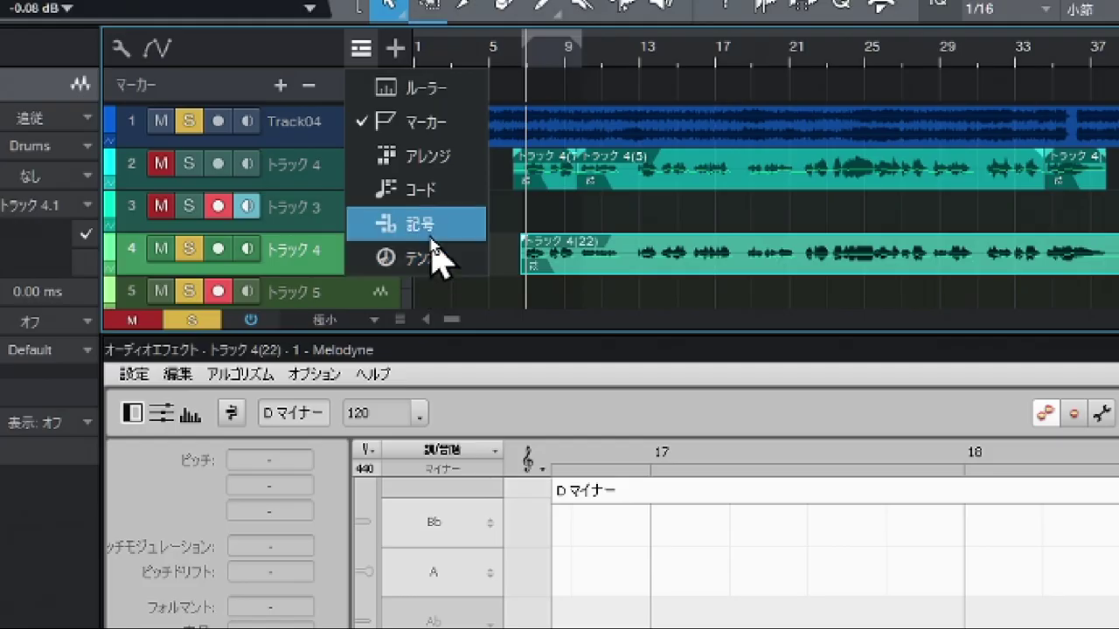
pyautogui.click(439, 194)
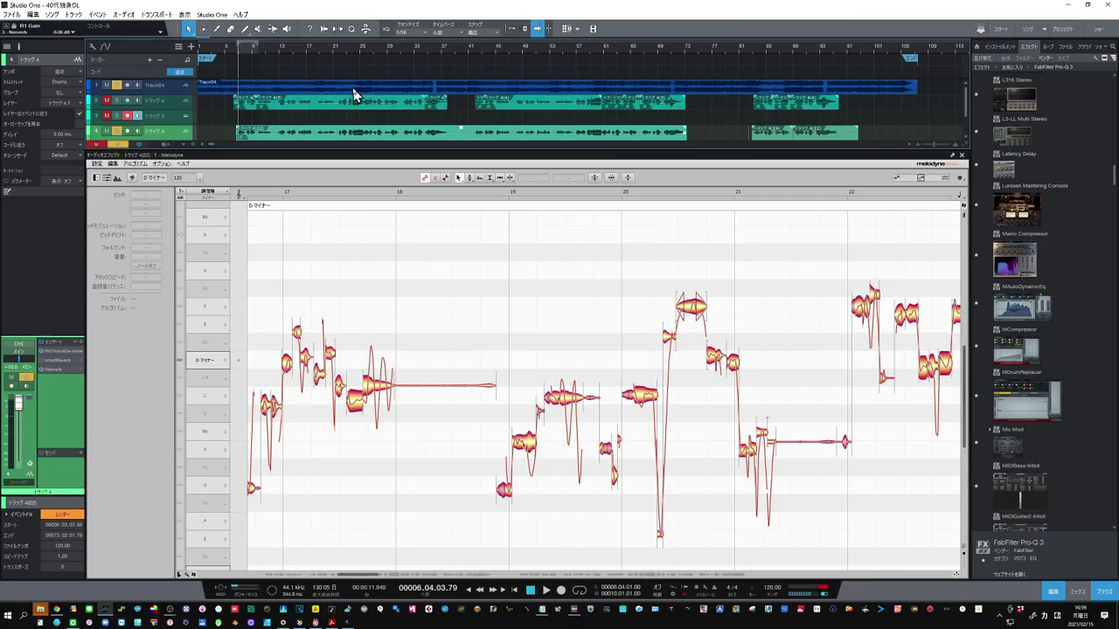
pyautogui.moveTo(354, 95)
pyautogui.mouseDown()
pyautogui.moveTo(367, 94)
pyautogui.moveTo(354, 74)
pyautogui.mouseUp()
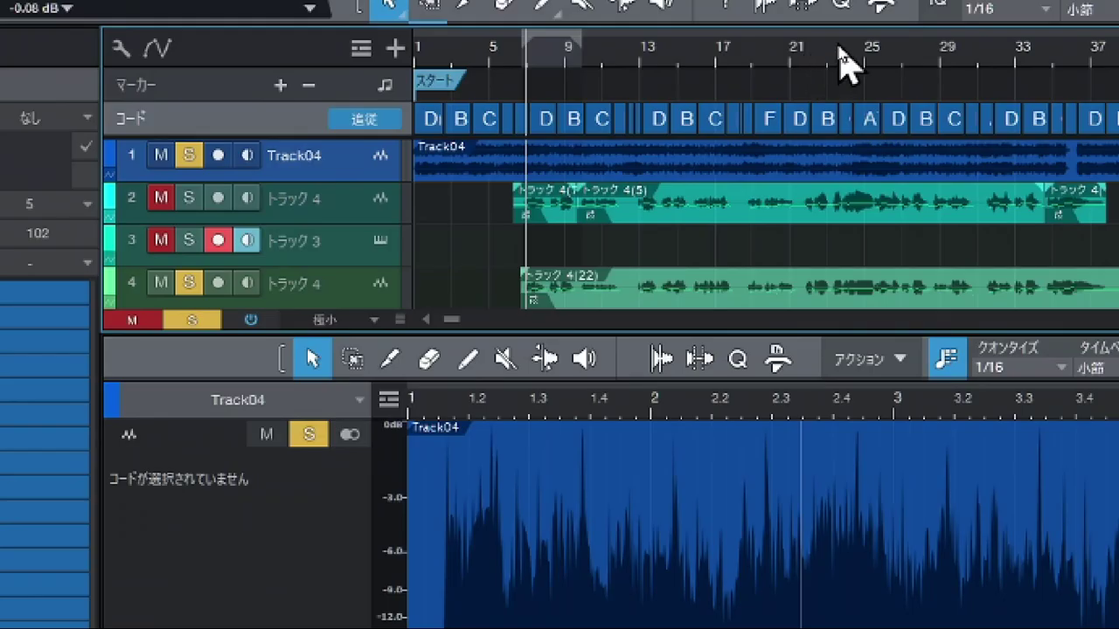
pyautogui.moveTo(840, 47); pyautogui.dragTo(1118, 80)
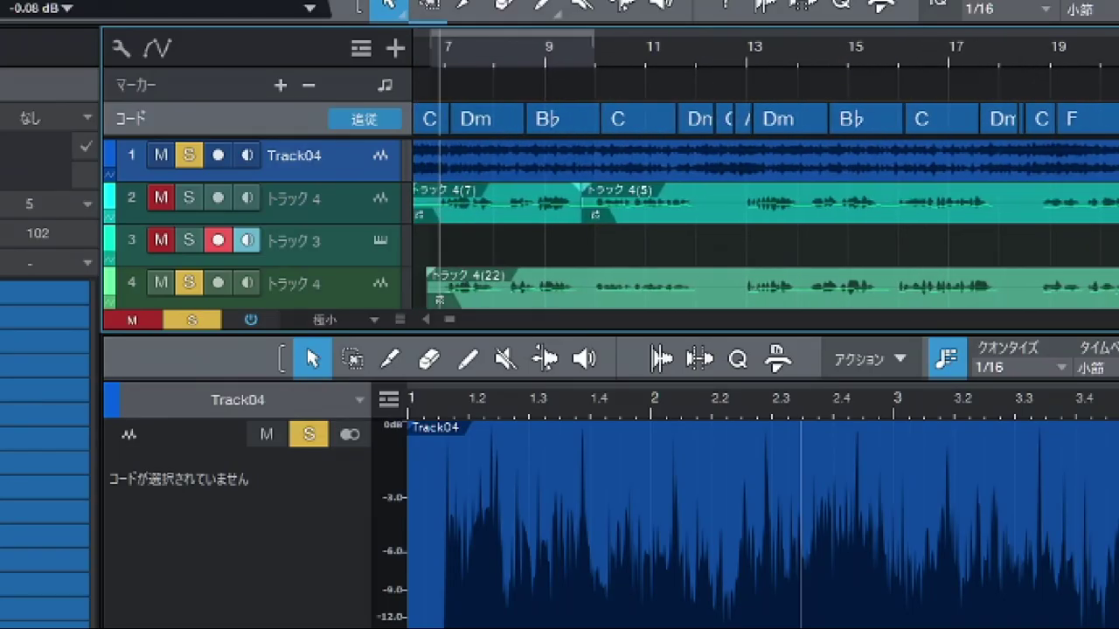
# Open the トラック 4(5) vocal event in Melodyne, look at its edit commands, and show the chord track above the notes
pyautogui.click(801, 209)
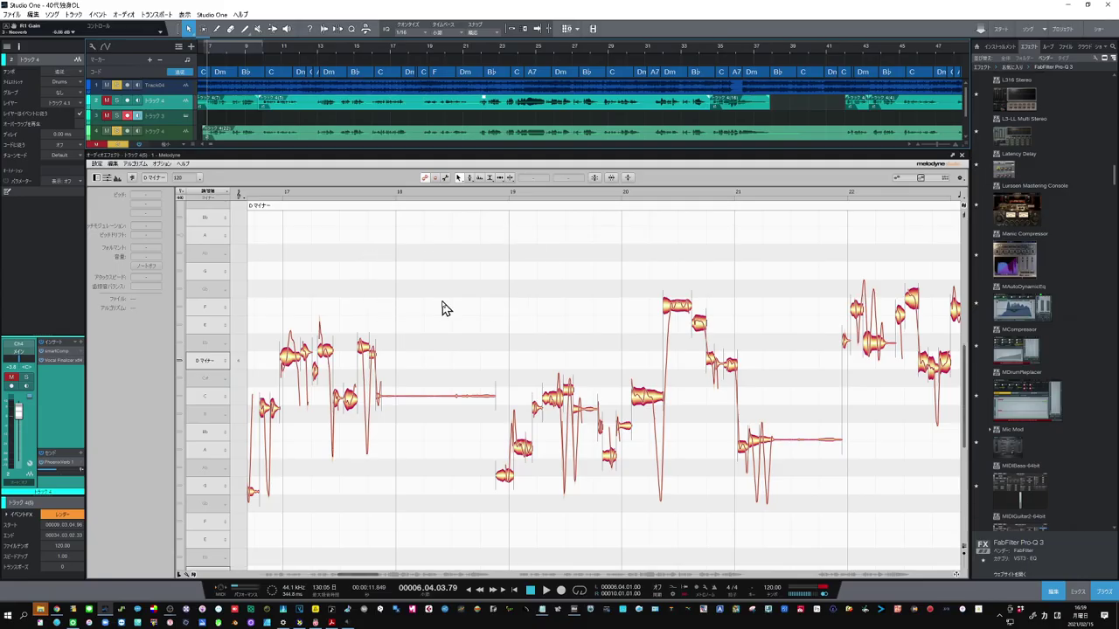
pyautogui.click(120, 169)
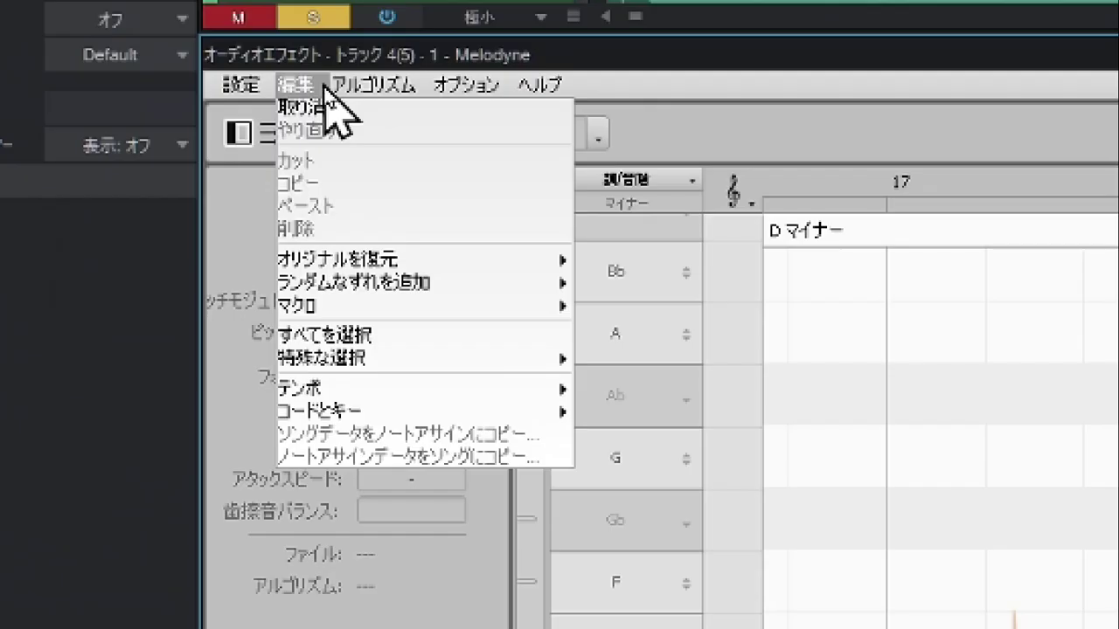
pyautogui.moveTo(339, 418)
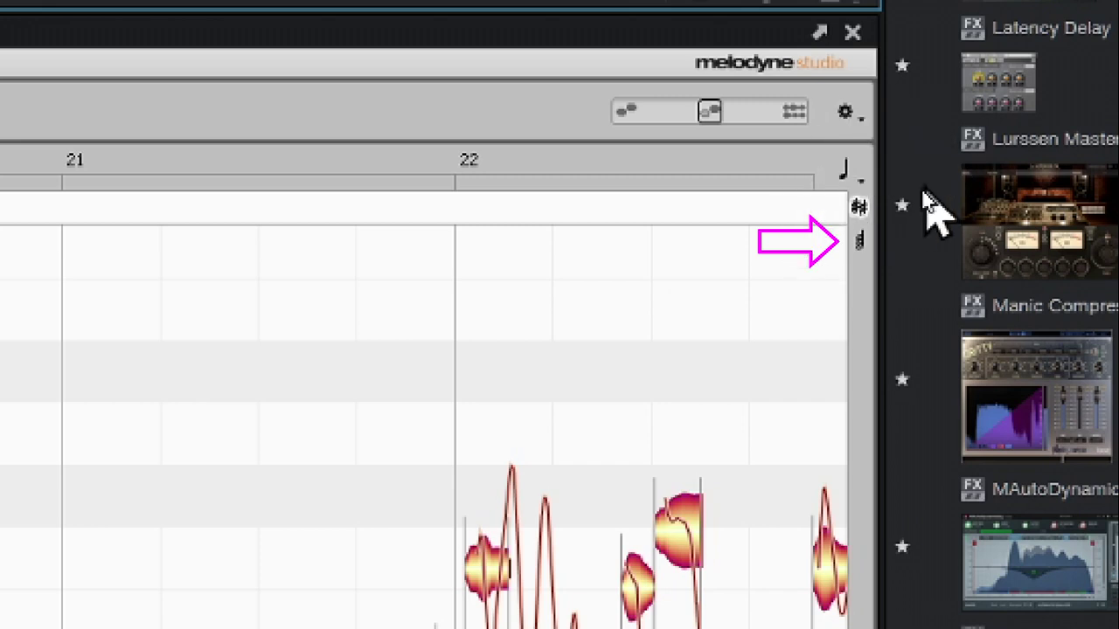
pyautogui.click(858, 206)
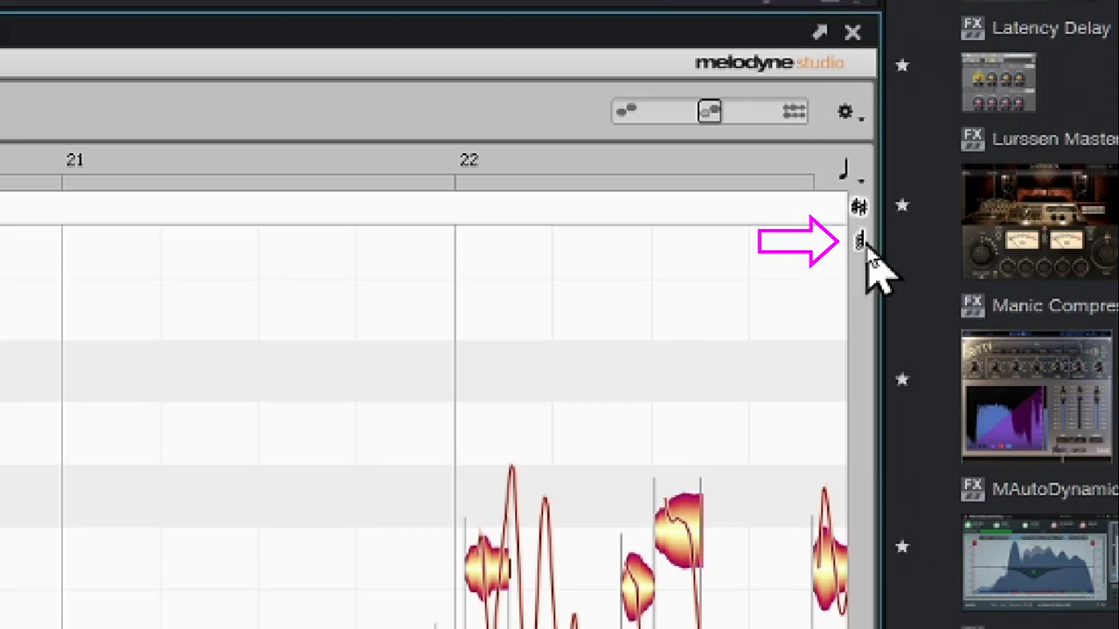
pyautogui.click(862, 241)
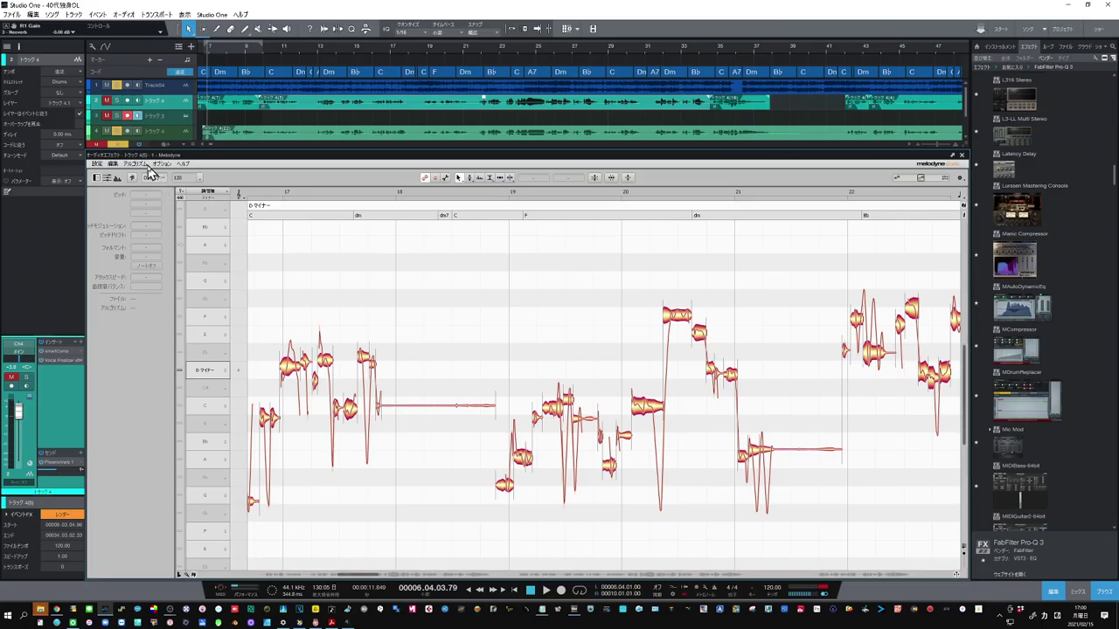
# Examine Melodyne's chord and key options, including using the DAW's chords, and its list of algorithms
pyautogui.click(113, 163)
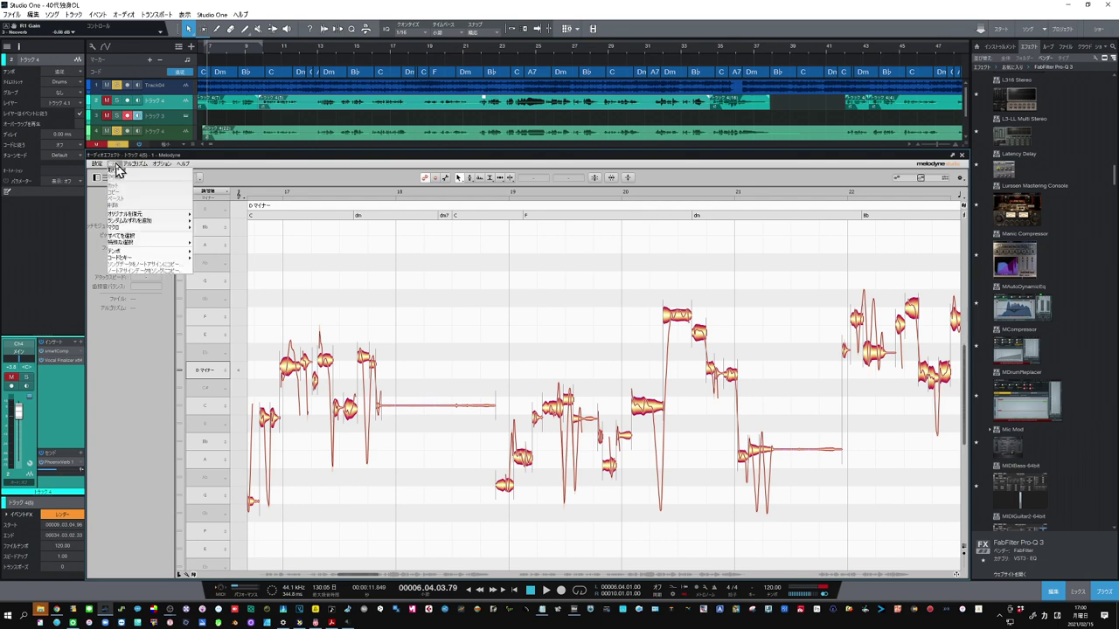
pyautogui.moveTo(131, 257)
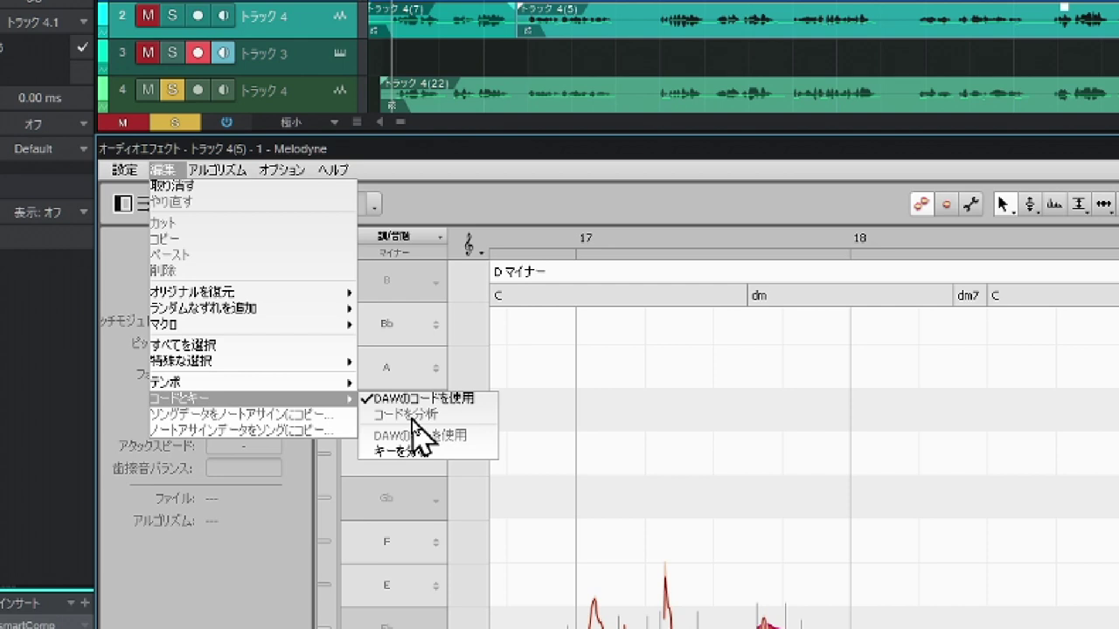
pyautogui.moveTo(240, 172)
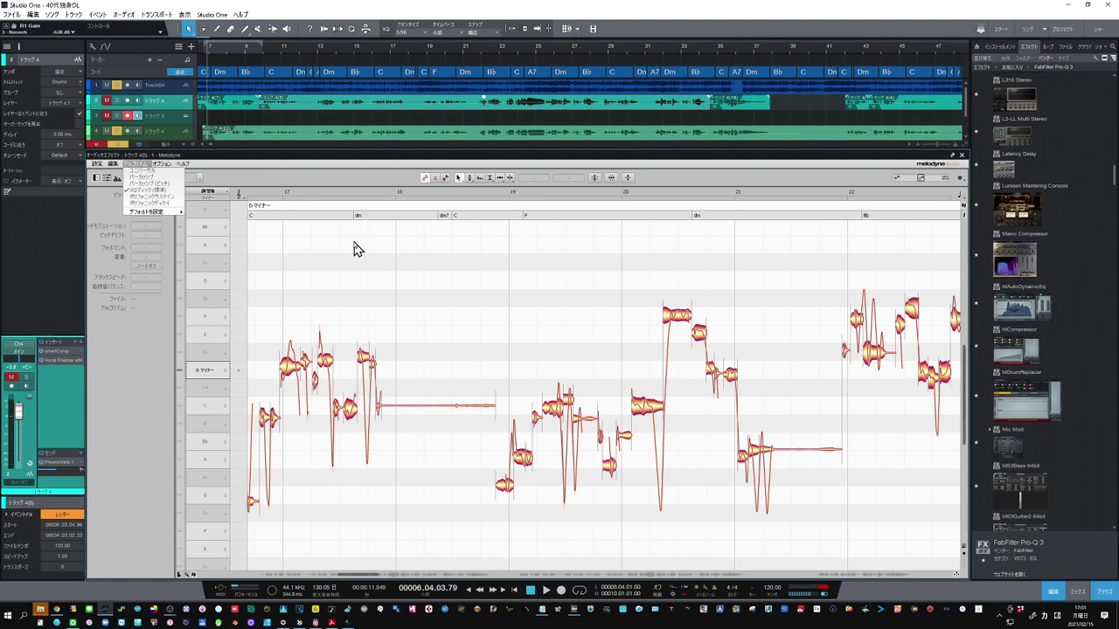
pyautogui.click(355, 250)
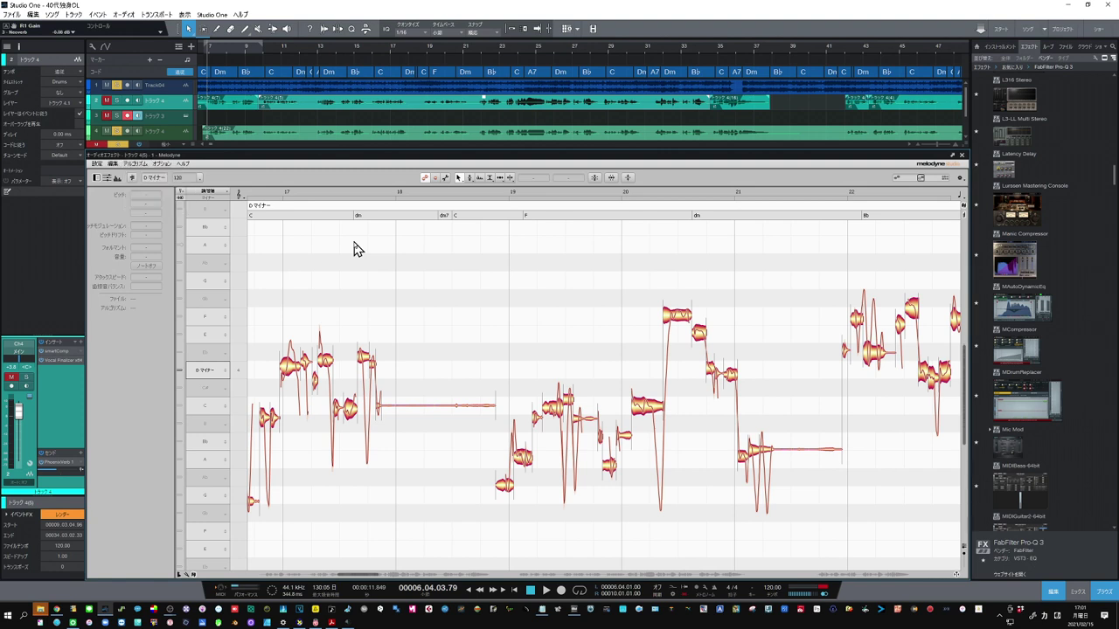